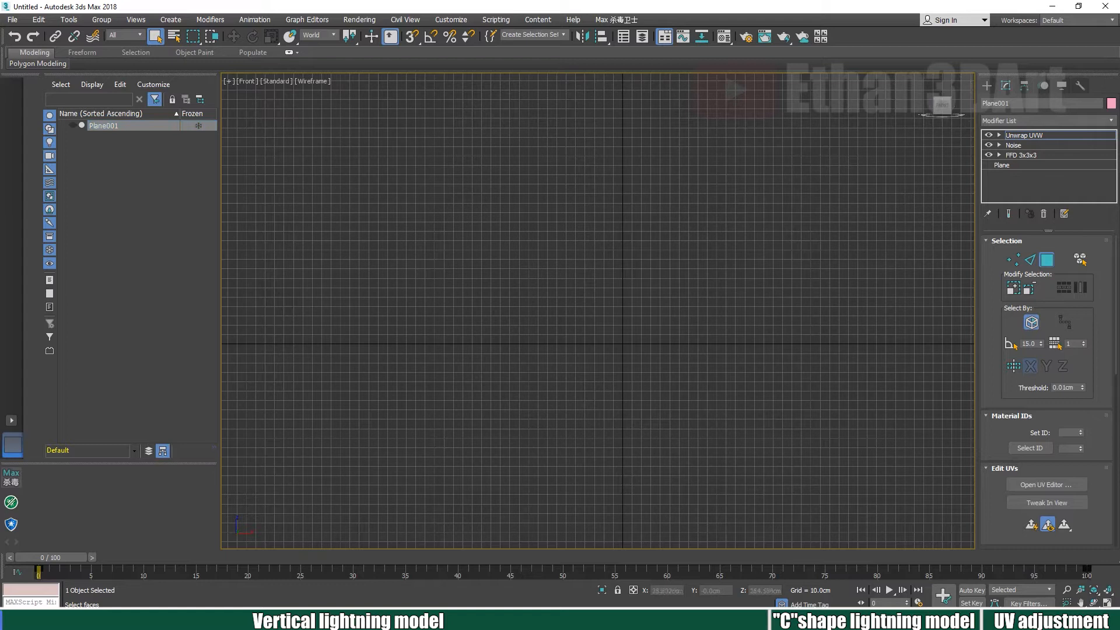
- Create a standard primitive plane about 819 cm long and 247 cm wide in the Front view
click(987, 86)
click(1069, 206)
scroll(729, 288, down, 3)
drag(604, 123, 721, 510)
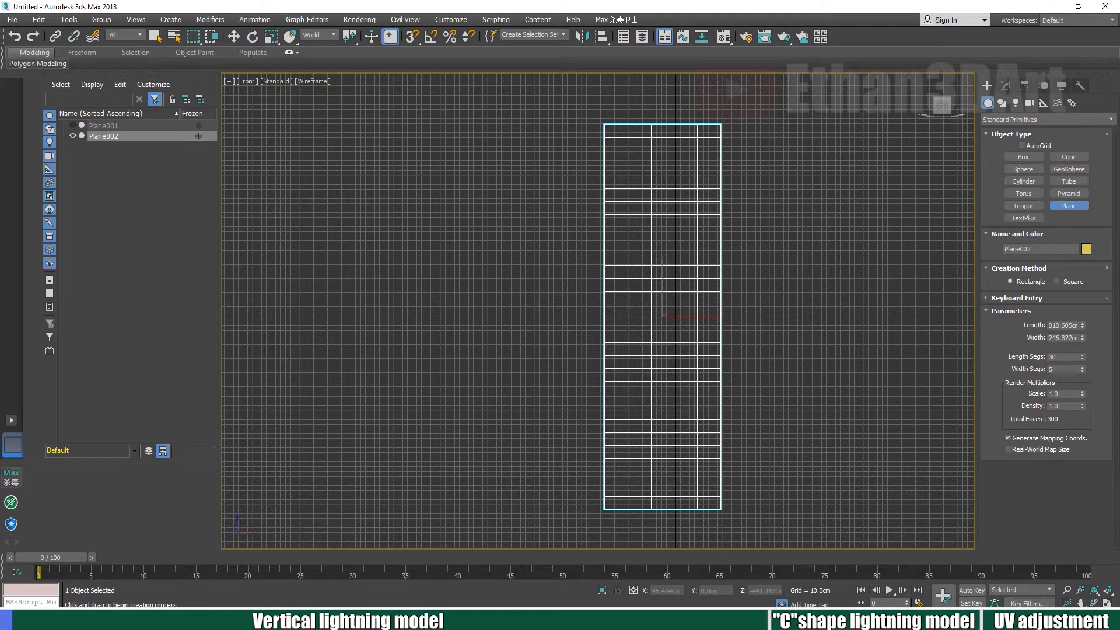
scroll(737, 332, down, 2)
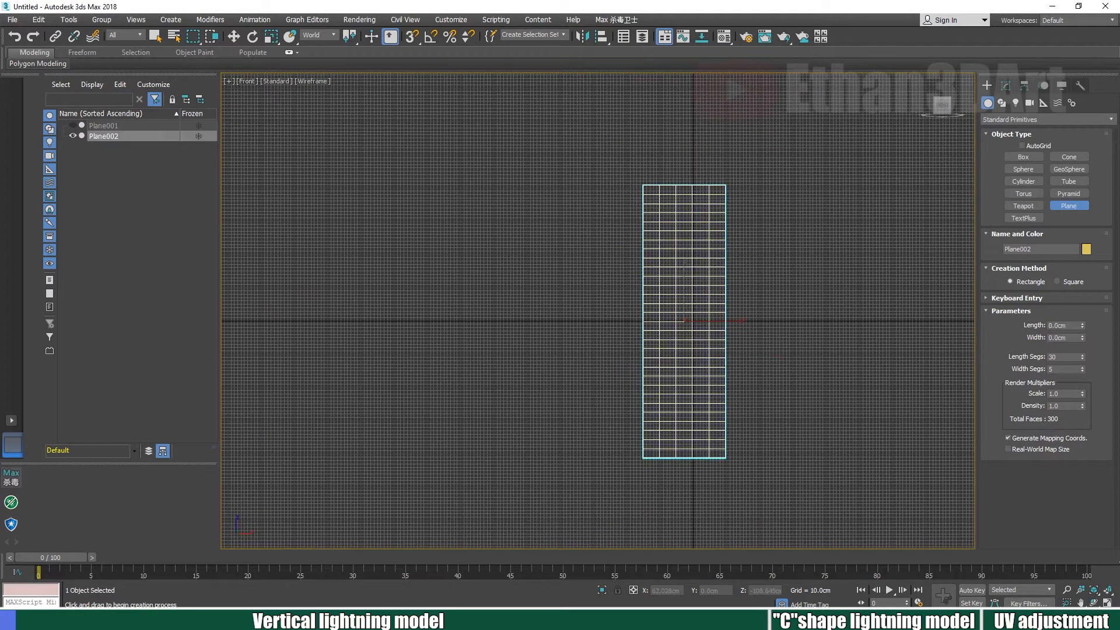
- Move the new plane to the origin by zeroing its X and Z position
key(w)
right_click(688, 591)
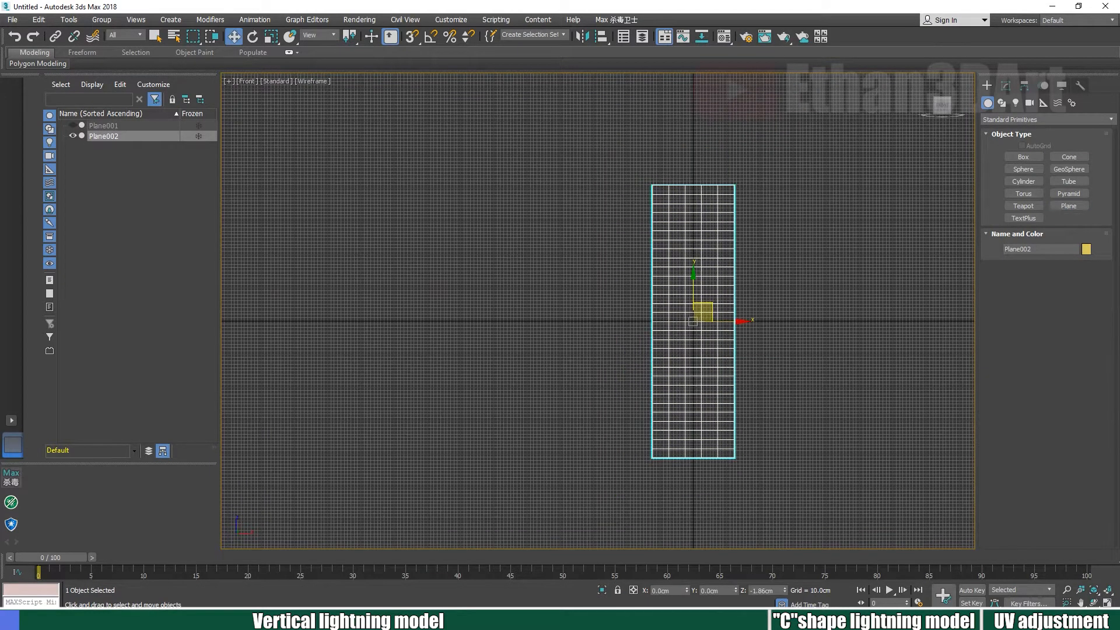
right_click(786, 591)
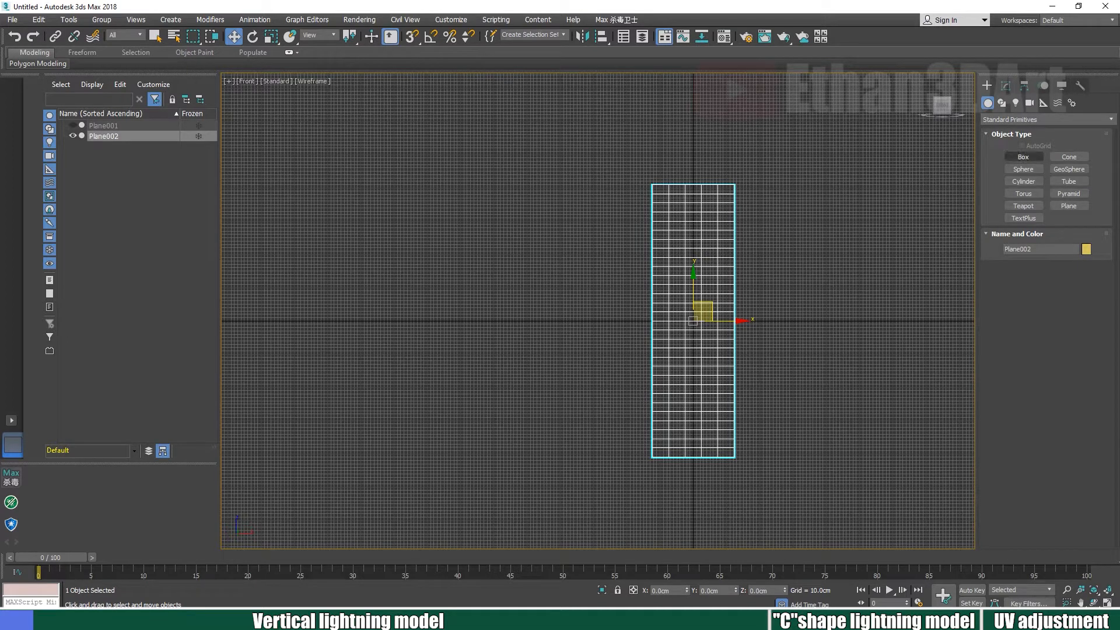
- Set the plane's length segments to 40 and stretch its length to about 1113 cm
click(1006, 86)
double_click(1057, 287)
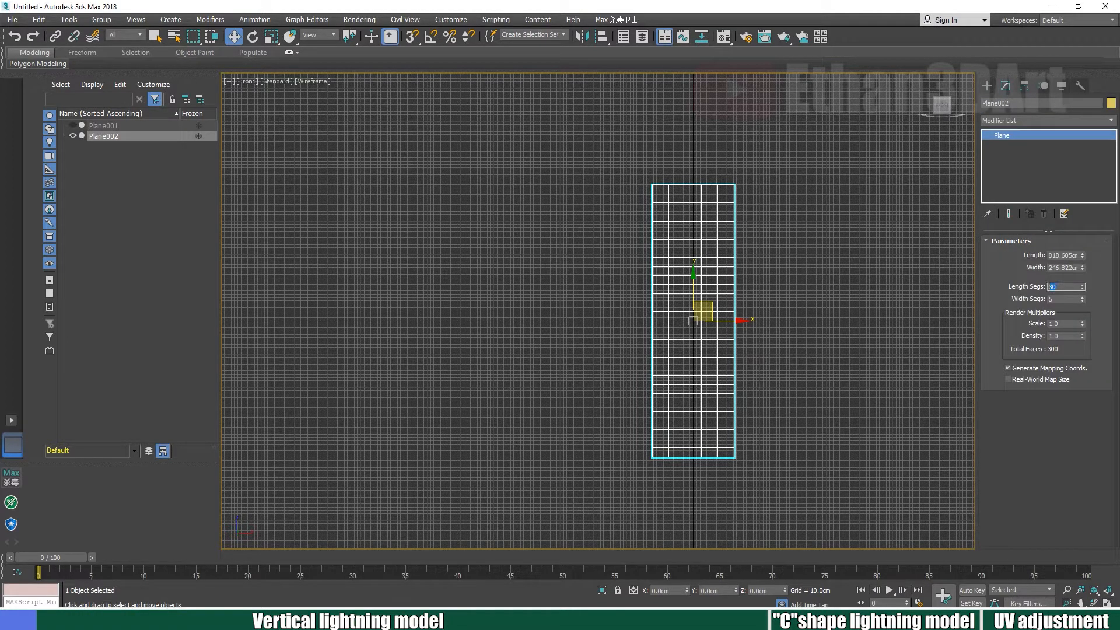
key(Return)
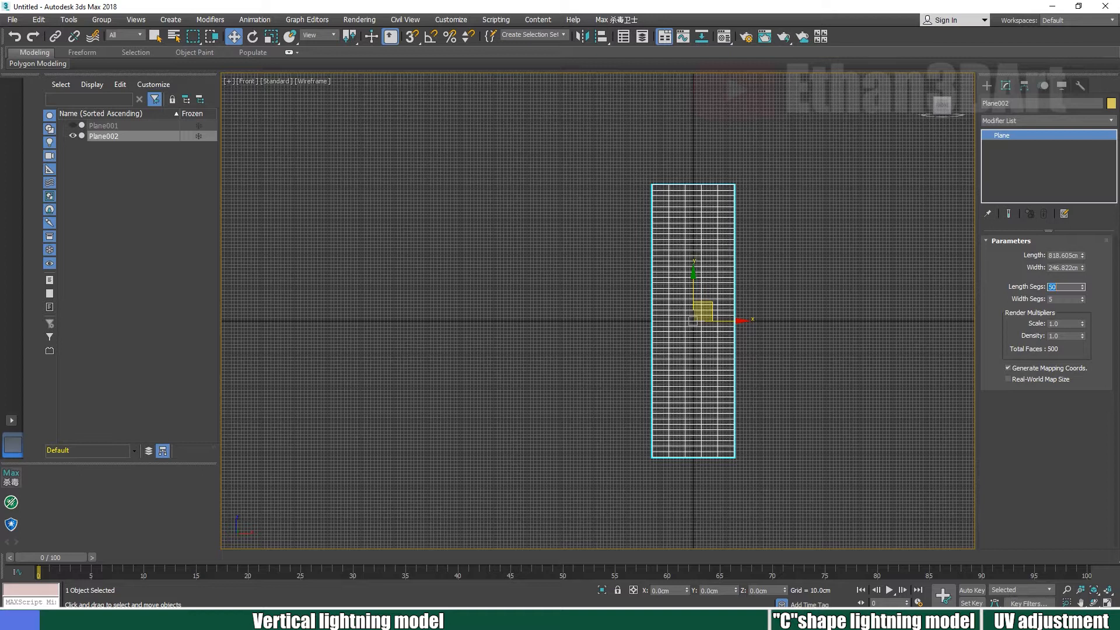
text(40)
key(Return)
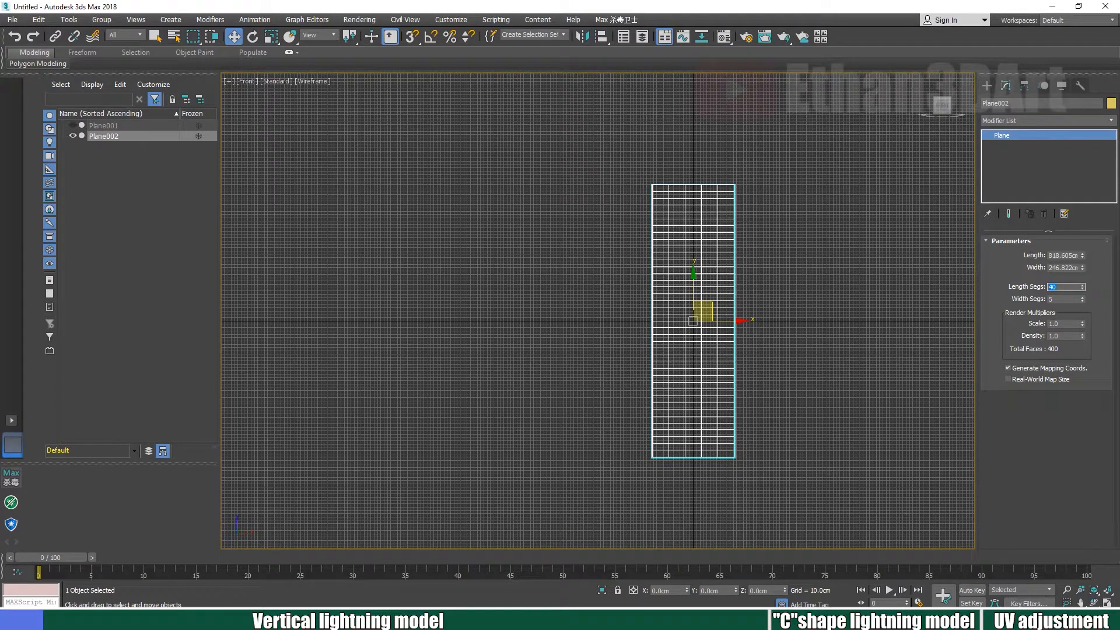
drag(1083, 256, 1083, 204)
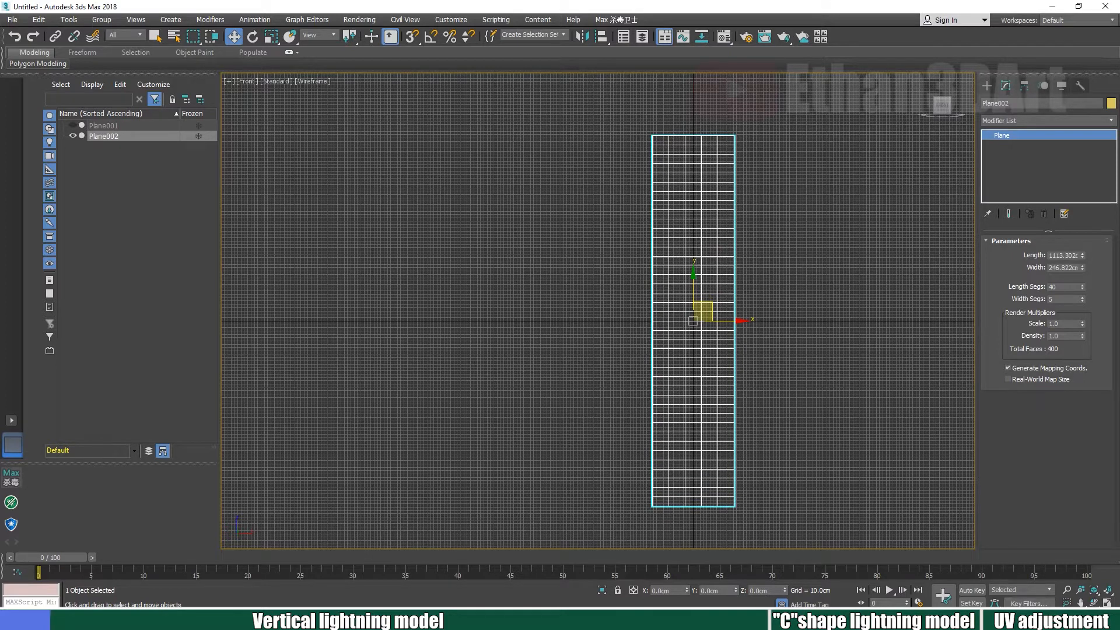
- Try to scale the plane down along its height and width in the Perspective view
key(p)
scroll(828, 346, down, 10)
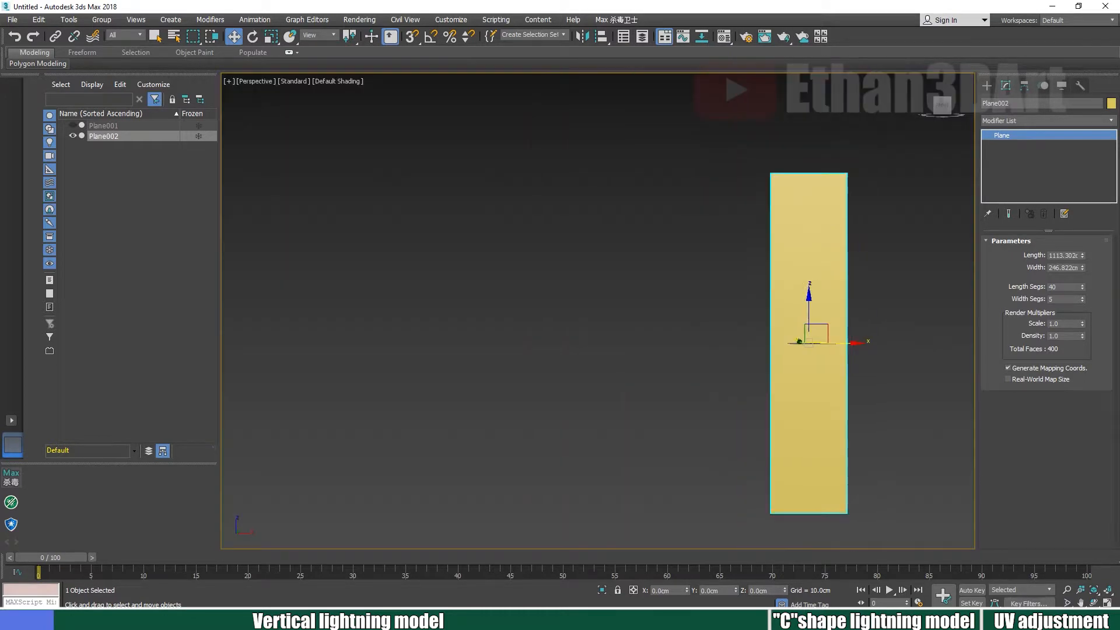
key(r)
drag(814, 289, 815, 316)
drag(868, 343, 851, 343)
key(ctrl+z)
key(ctrl+z)
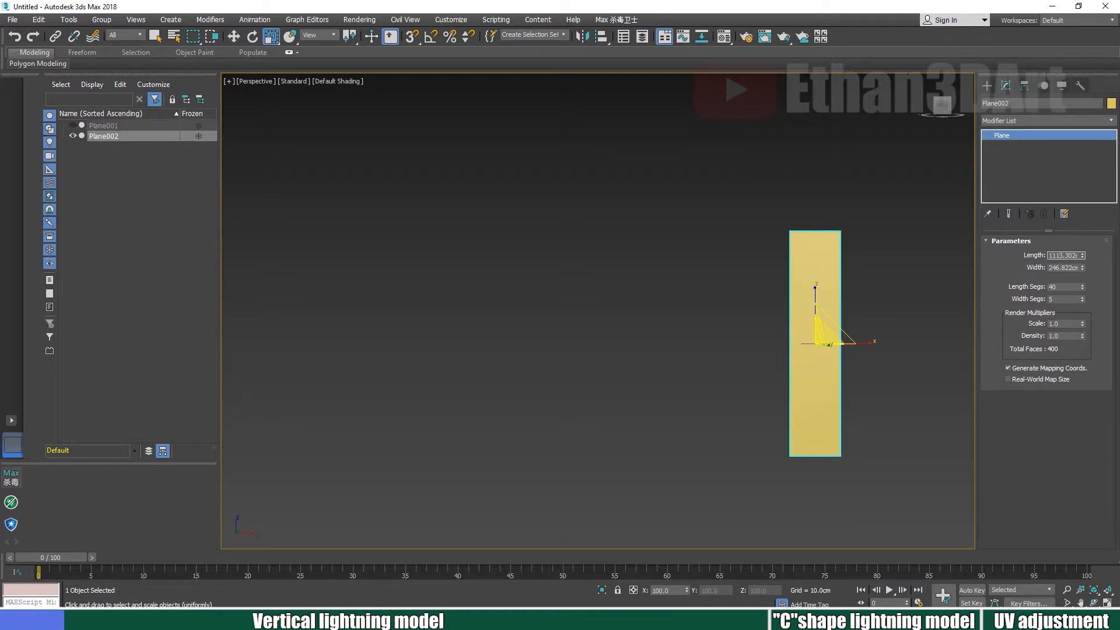
- Resize the plane to 140 cm long and 30 cm wide and compare its size with the hidden pink model
double_click(1060, 255)
text(140)
key(Tab)
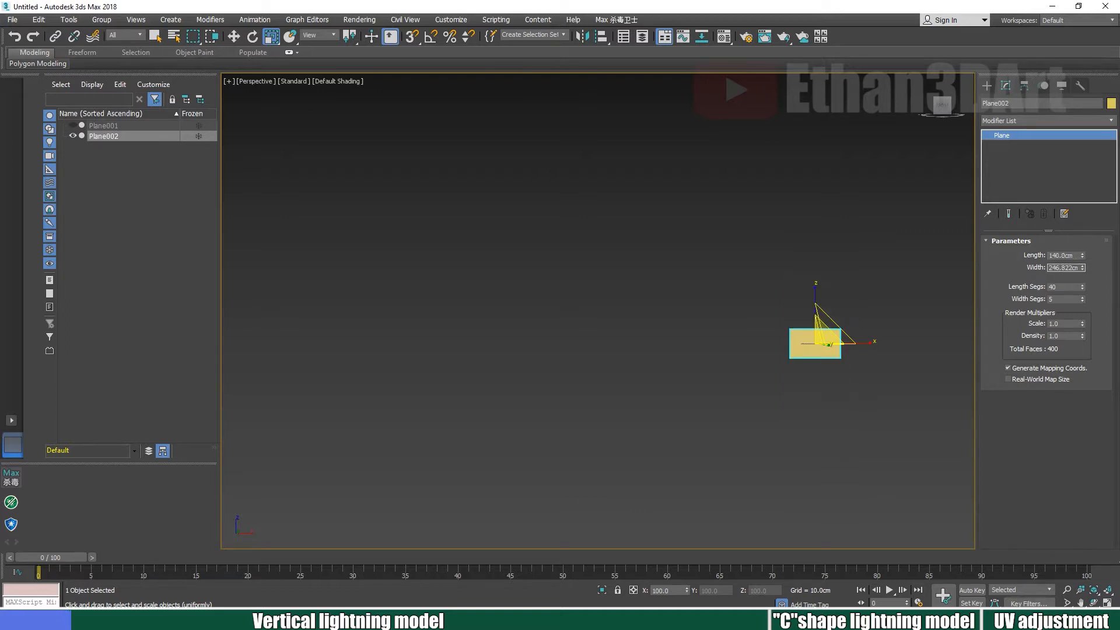
text(30)
key(Return)
key(z)
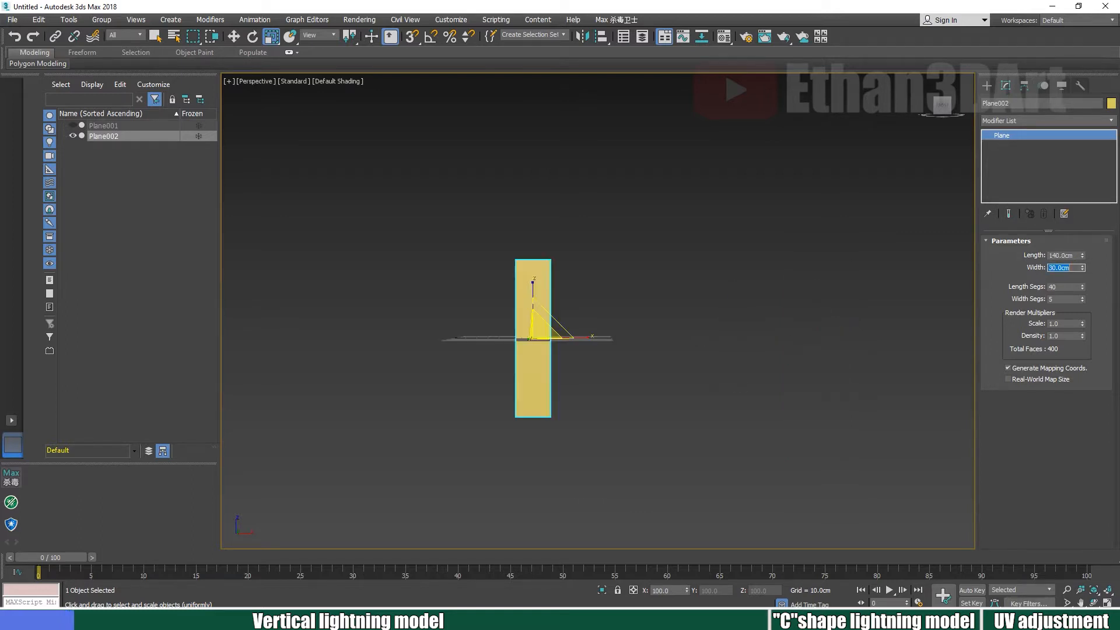
click(73, 125)
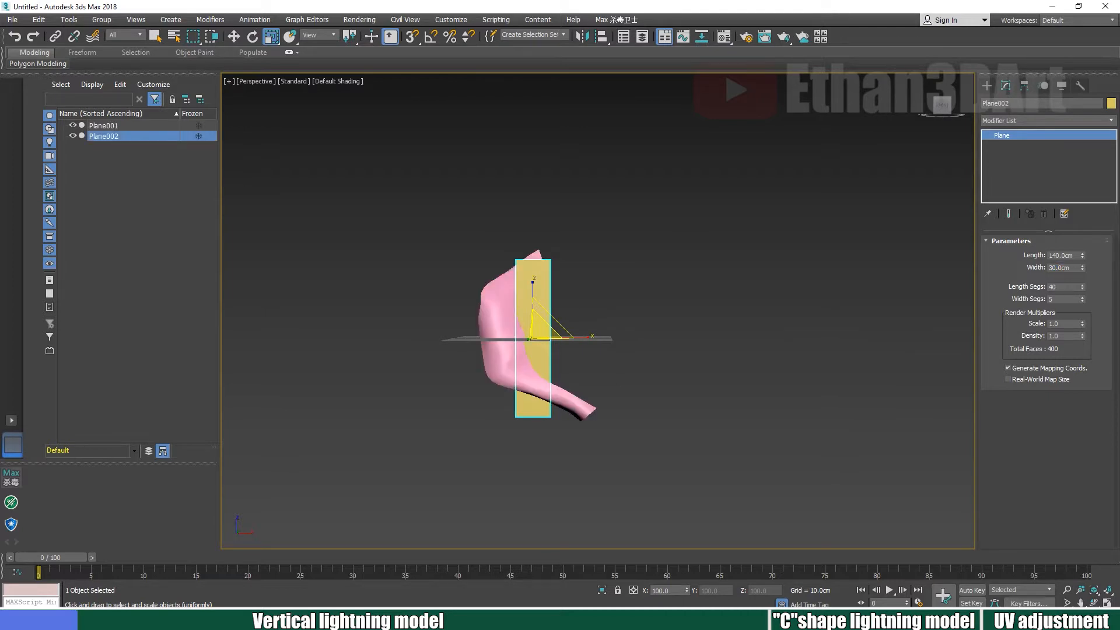
click(73, 126)
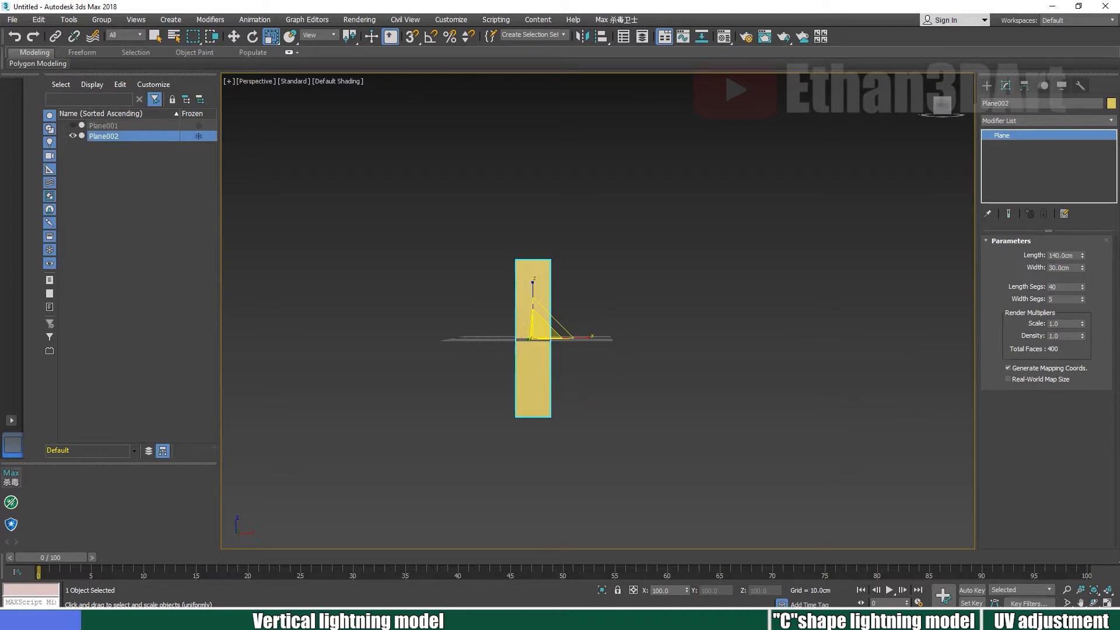
- Try plane lengths of 250 and 500 cm and settle on 300 cm
click(1063, 256)
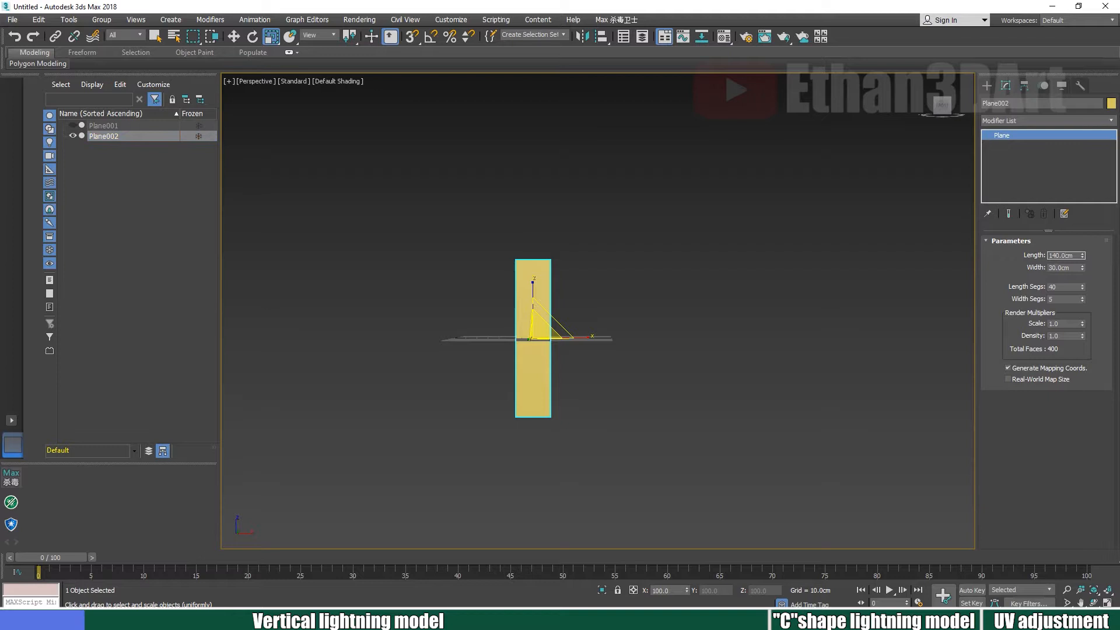
double_click(1059, 255)
text(250)
key(Return)
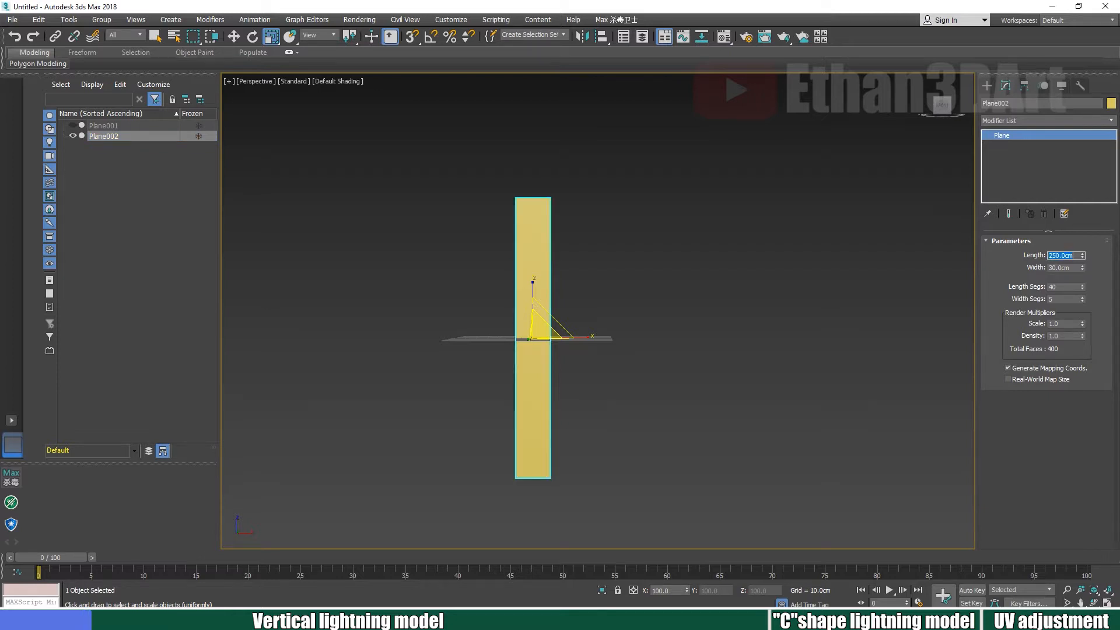
text(500)
key(Return)
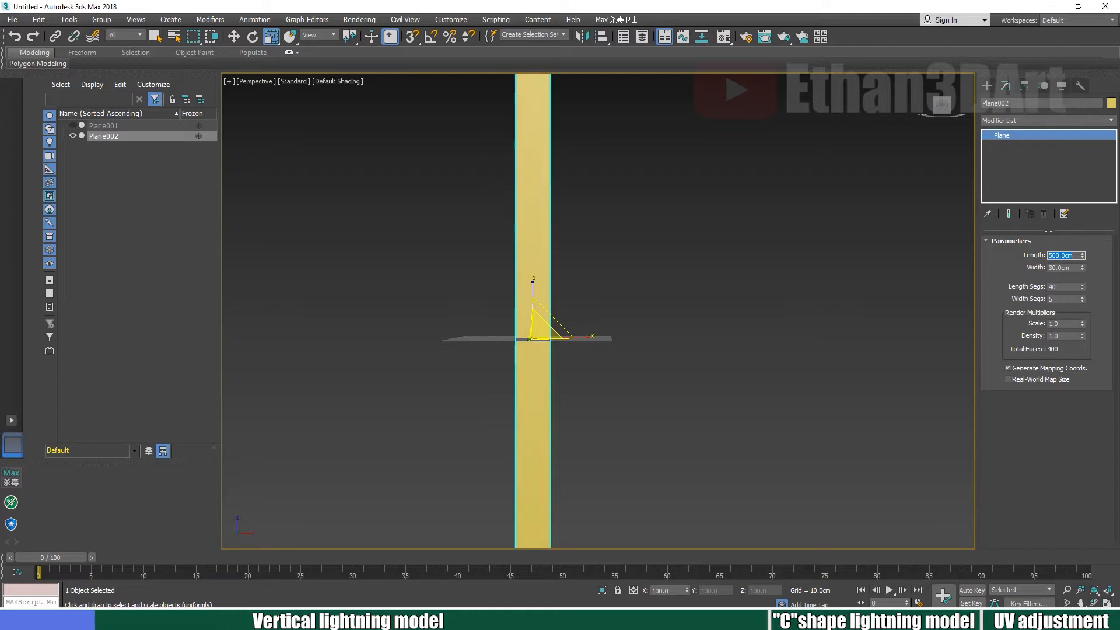
text(300)
key(Tab)
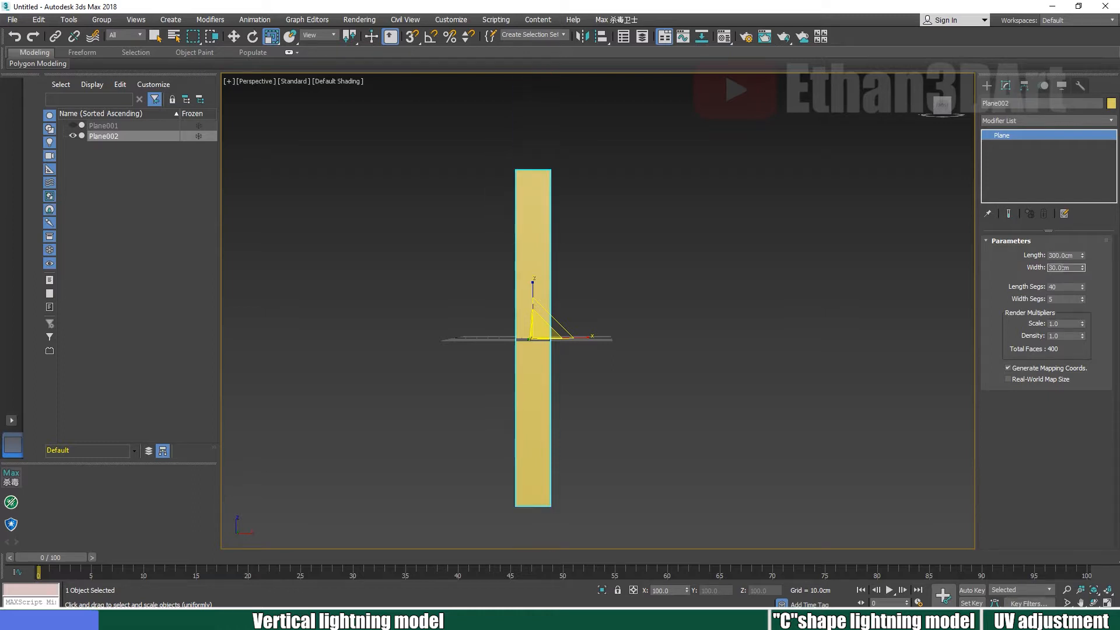
- Try a plane width of 100 cm and settle on 70 cm
double_click(1066, 267)
text(100)
key(Return)
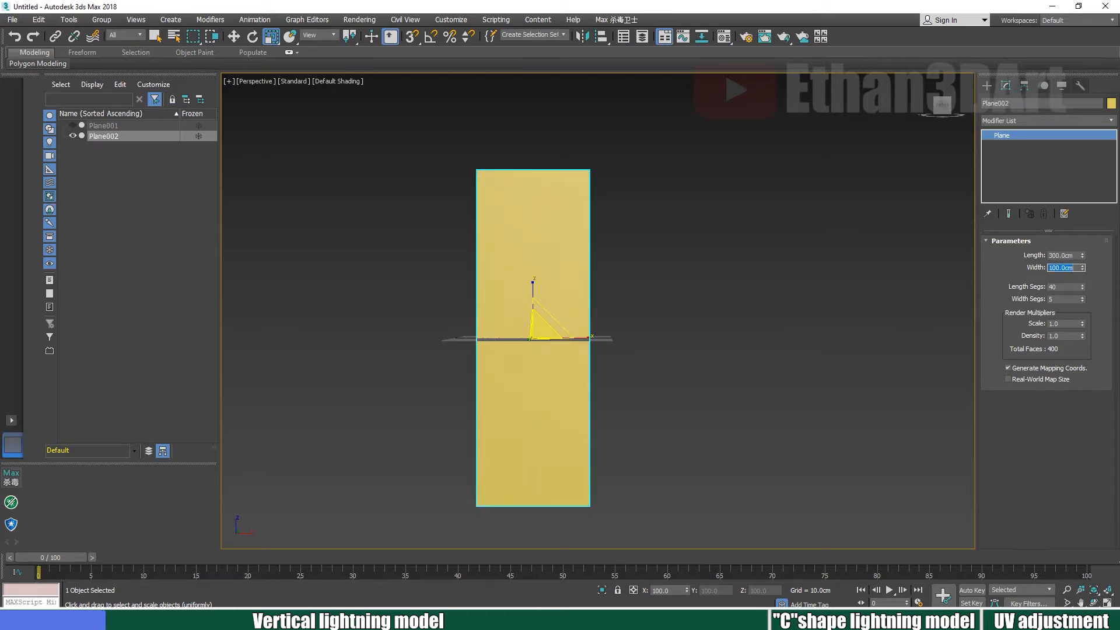
text(70)
key(Return)
click(680, 295)
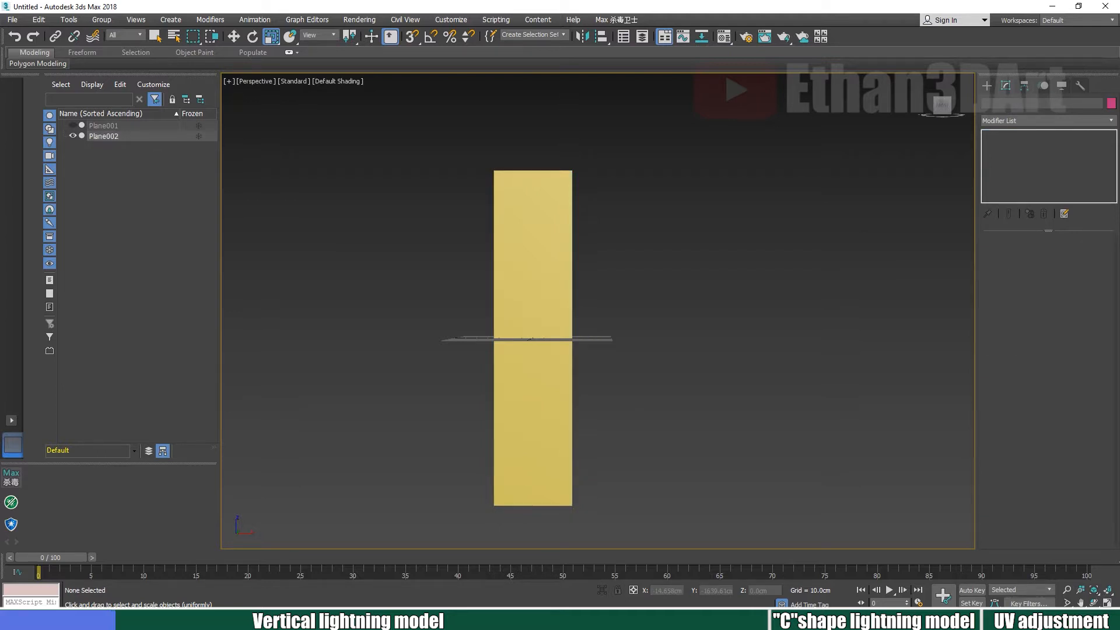
- Compare Plane001 with Plane002 and inspect the resized plane in the Front view
click(104, 126)
click(104, 137)
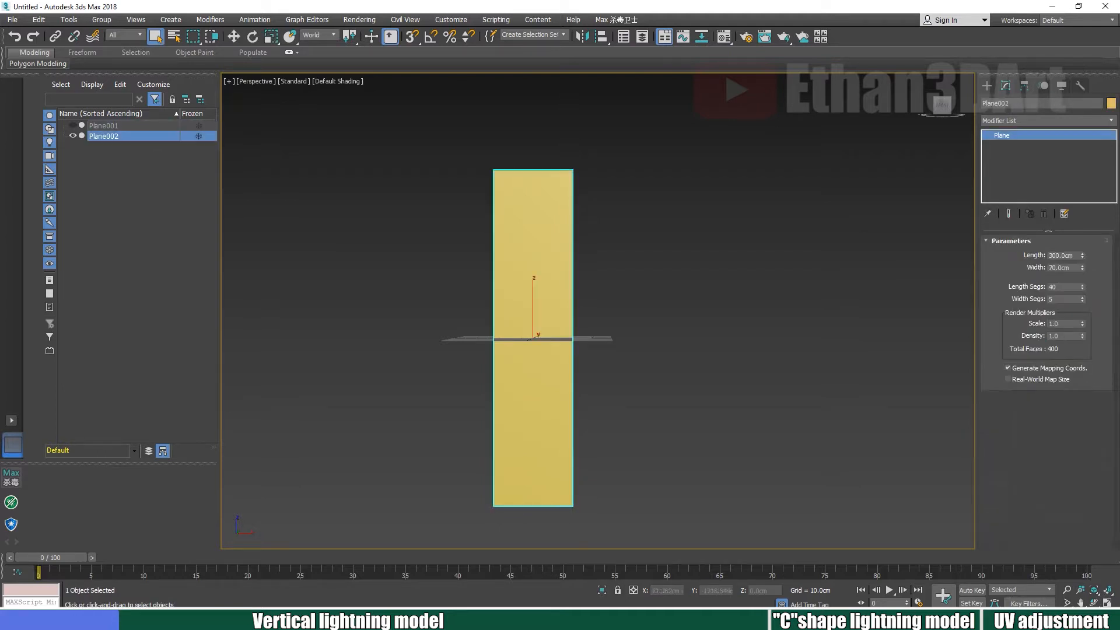
click(104, 126)
click(73, 125)
click(73, 125)
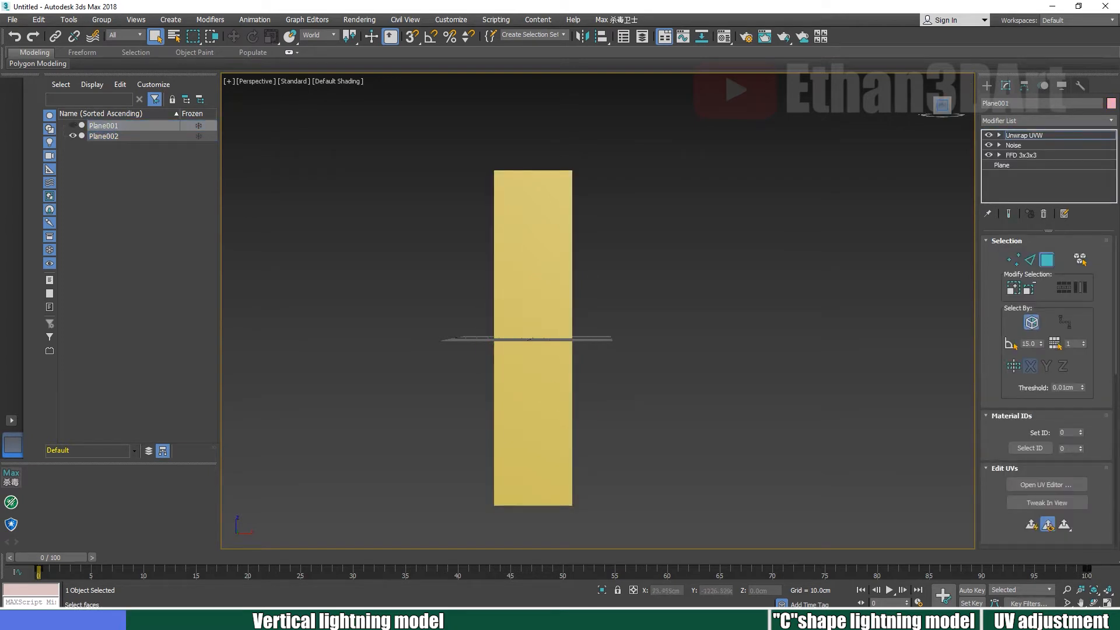
key(f)
scroll(693, 301, up, 5)
middle_drag(726, 322, 576, 235)
scroll(578, 233, down, 1)
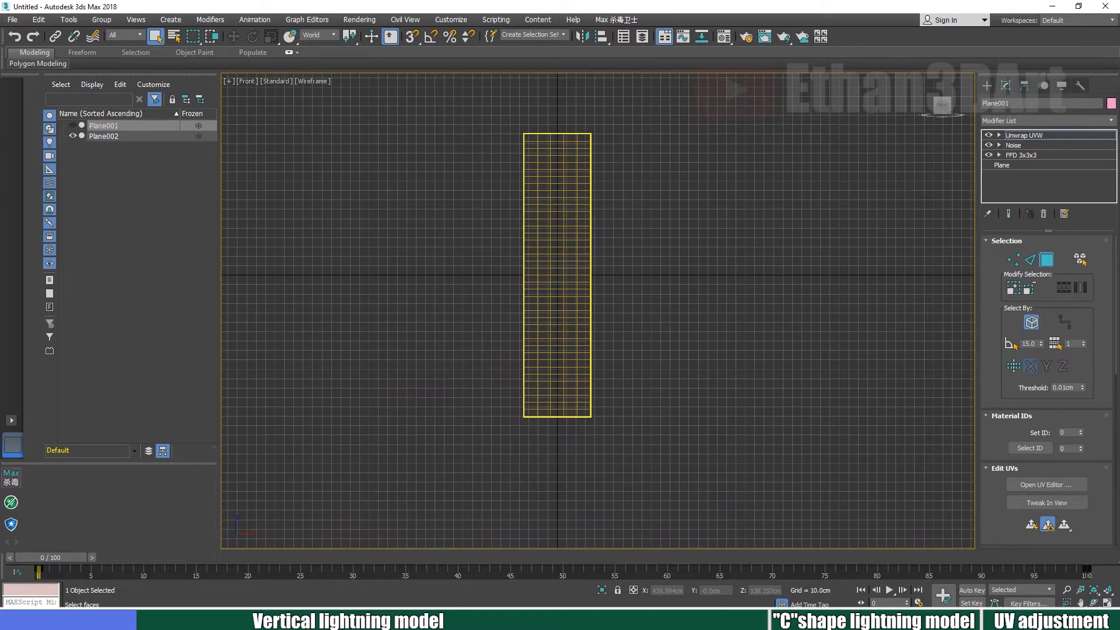
- Rename the hidden Plane001 object as lig01
click(1044, 120)
click(104, 136)
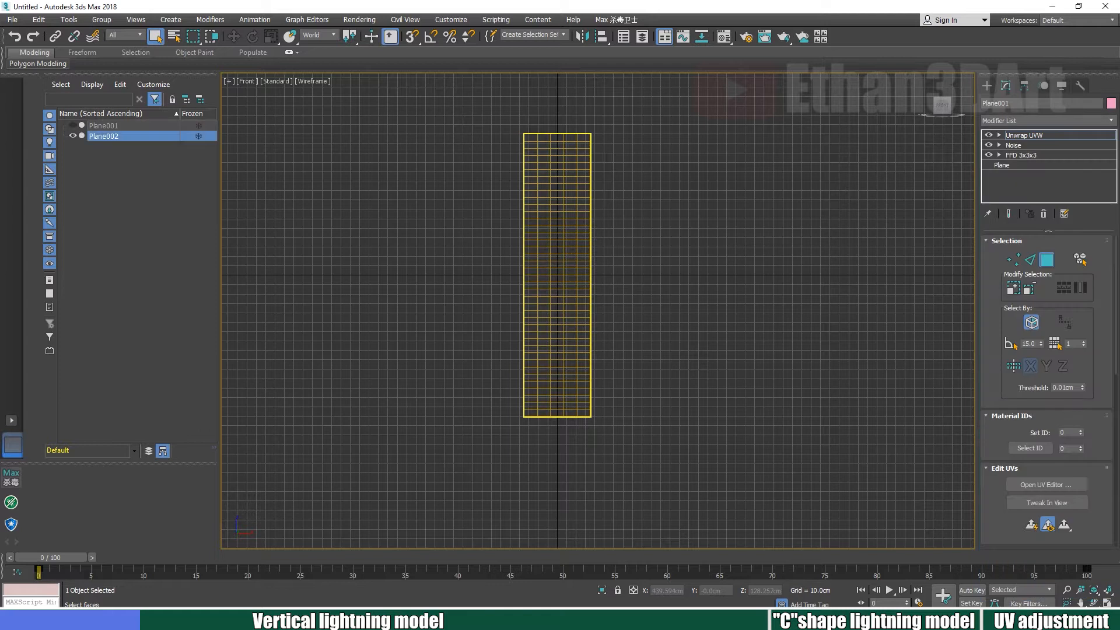
click(104, 125)
click(104, 125)
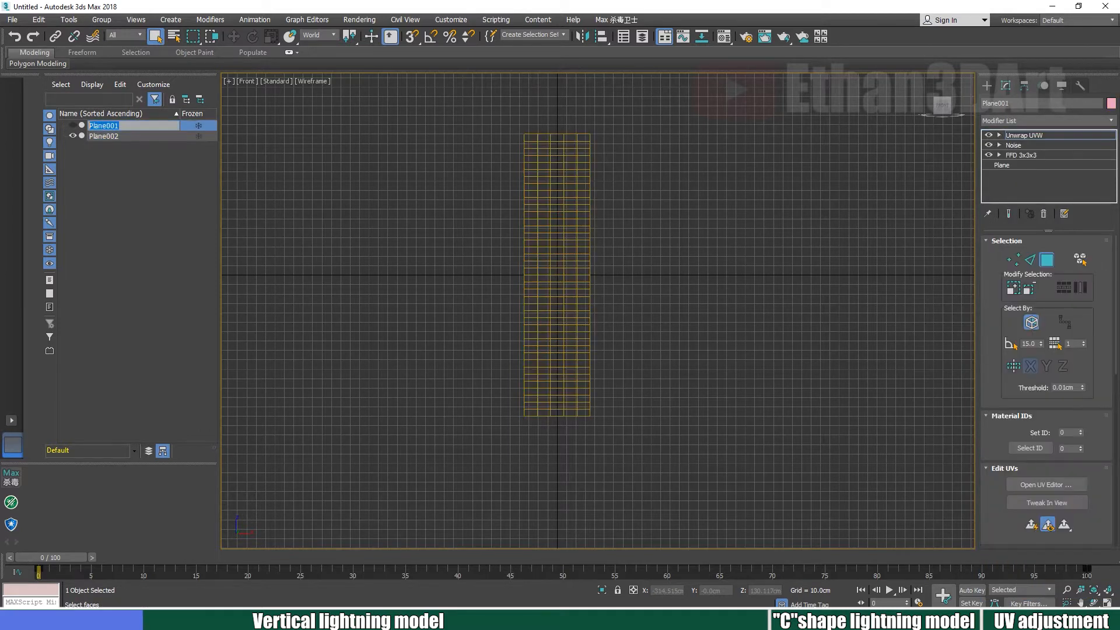
key(BackSpace)
text(lig01)
key(Return)
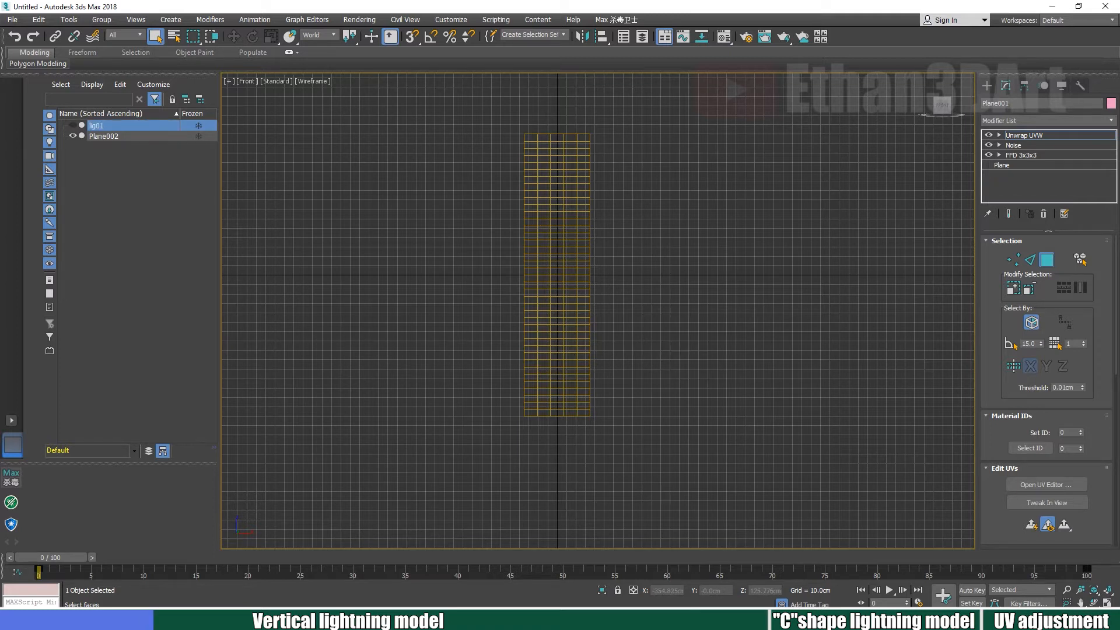
- Apply an FFD(box) modifier to Plane002 and set its lattice to 8x4x4 control points
click(103, 136)
click(1048, 121)
key(f)
key(f)
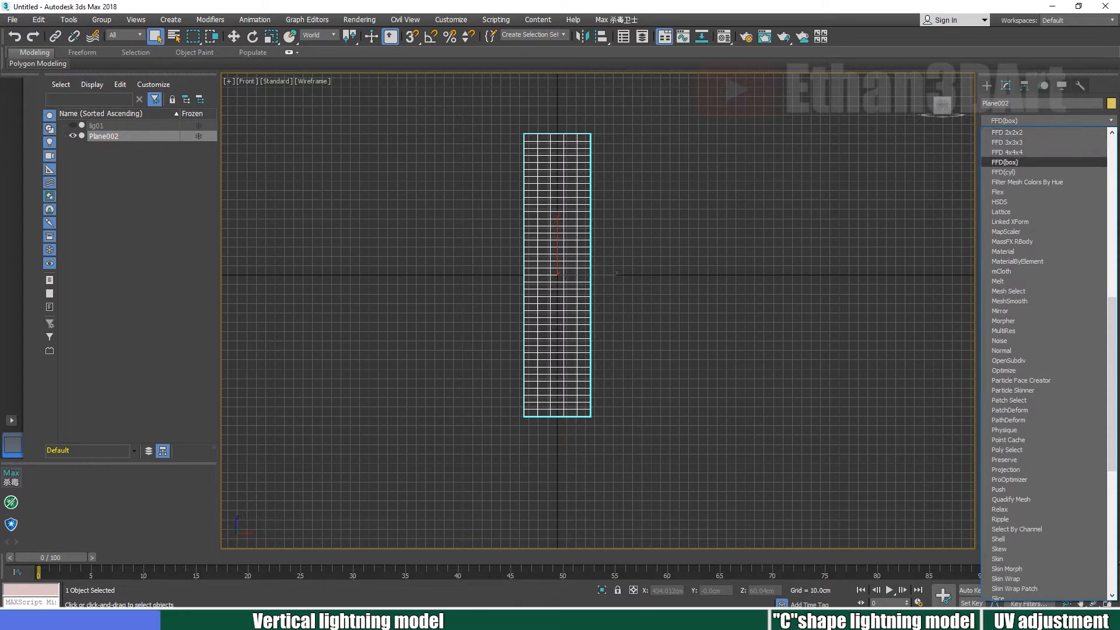
click(1004, 162)
click(1046, 275)
drag(572, 273, 883, 259)
text(8)
key(Return)
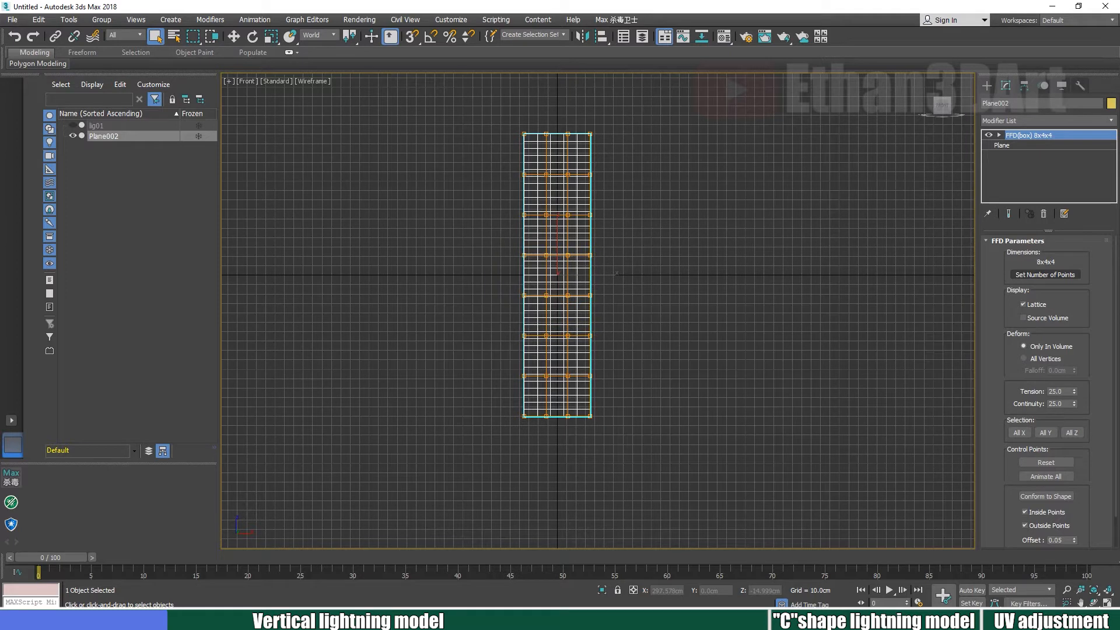
- In the Right view, move the second control point row from the lattice's upper end to about -62 cm in Y
click(957, 106)
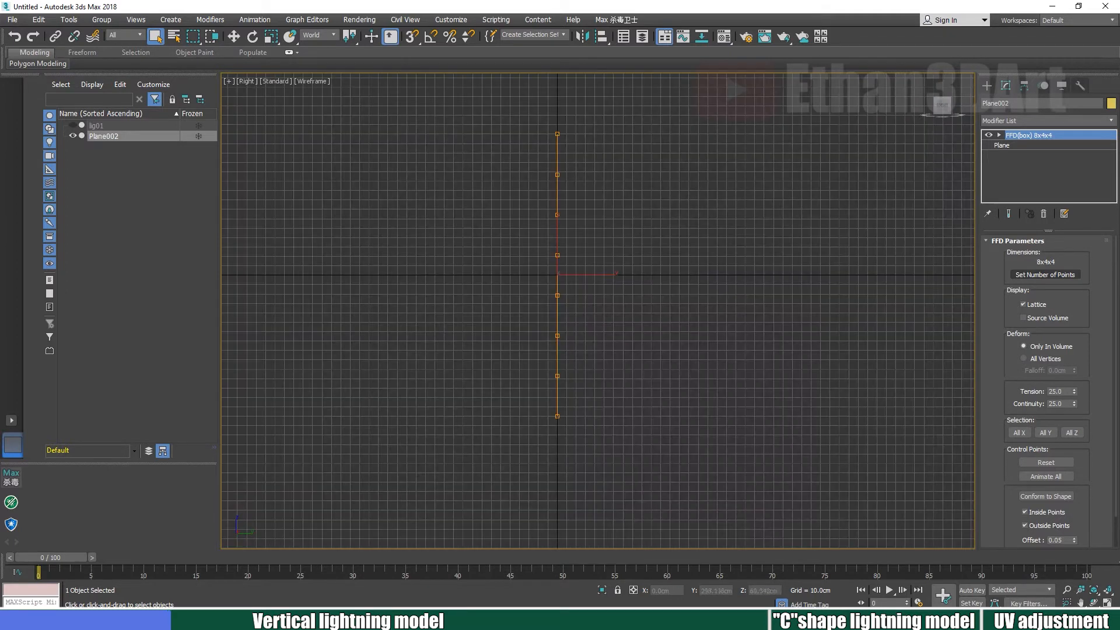
key(w)
key(1)
mouse_move(532, 160)
mouse_down()
mouse_move(585, 188)
mouse_move(535, 175)
mouse_up()
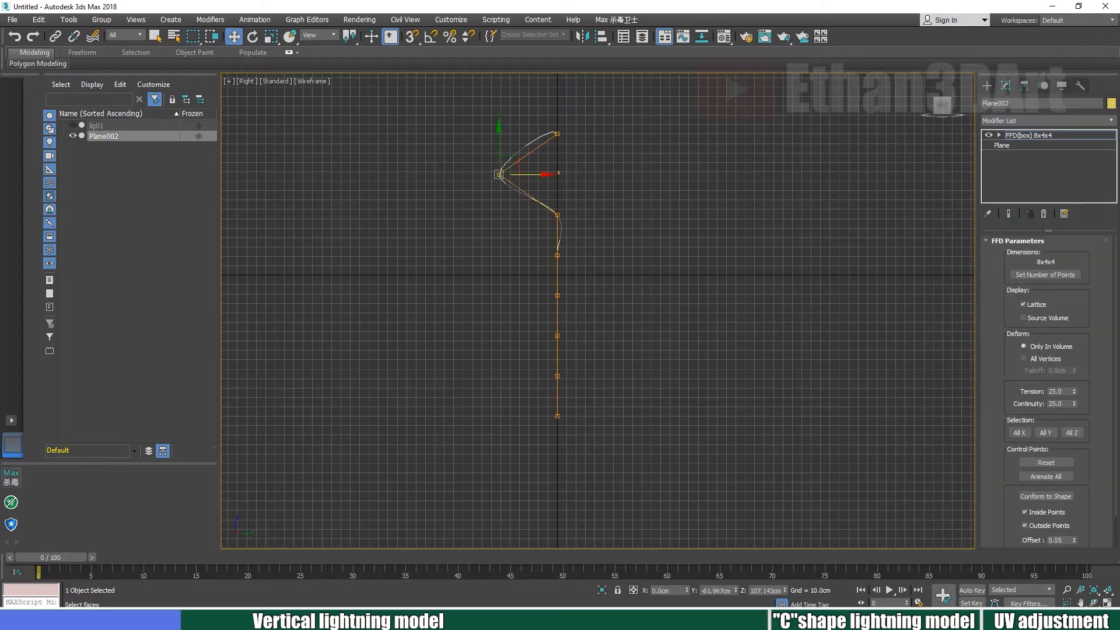
- Pull the fourth control point row to the opposite side and shift the sixth row back about 46 cm sideways and 12 cm down
drag(532, 240, 586, 269)
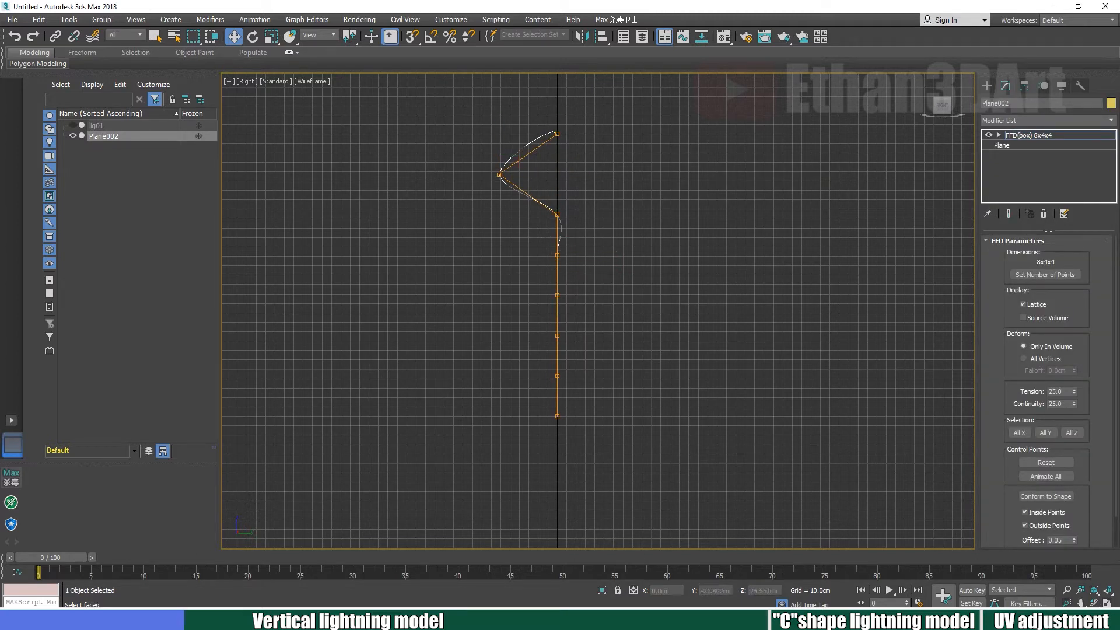
drag(567, 245, 619, 259)
drag(557, 335, 517, 345)
key(ctrl+z)
key(ctrl+z)
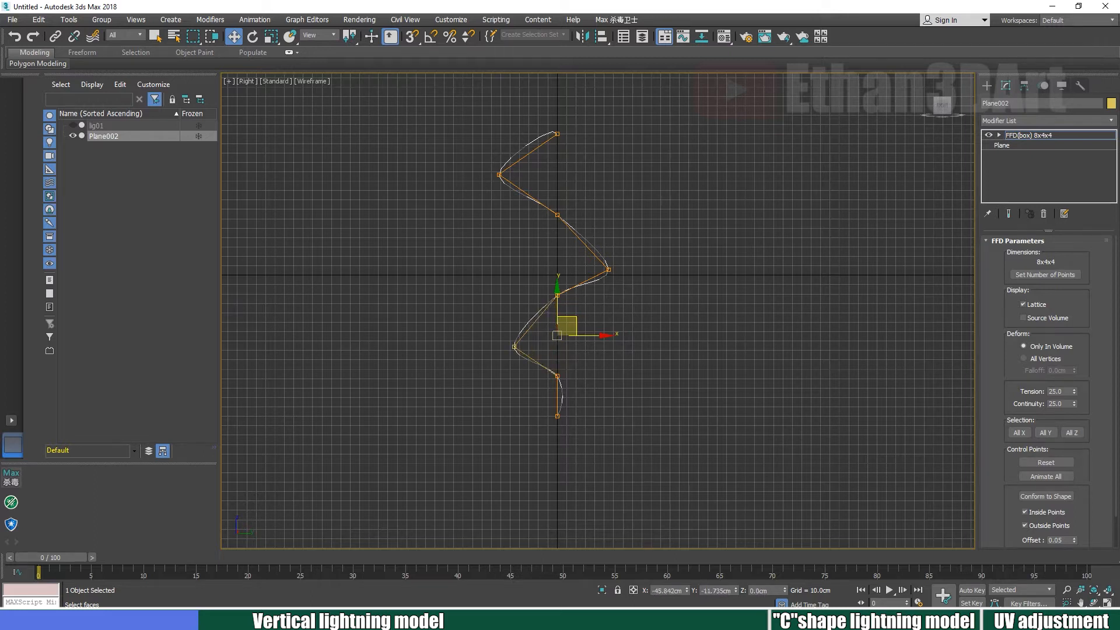
- Move the lowest control point row about 48 cm sideways and 17 cm down to complete the zigzag, and inspect the bent plane at an angle
click(557, 416)
drag(557, 416, 602, 432)
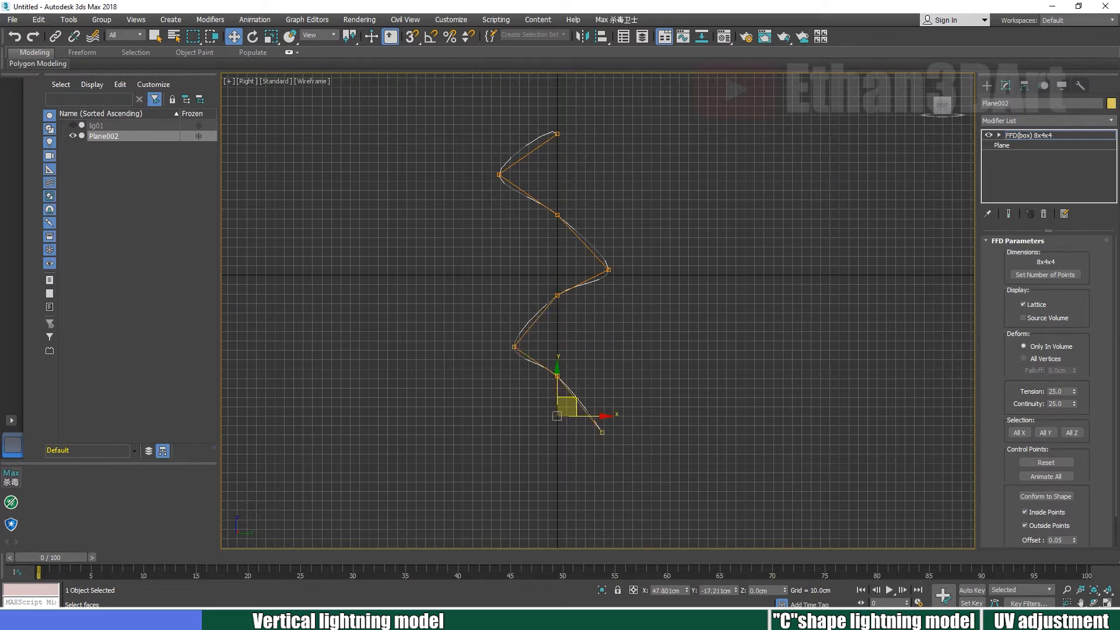
click(602, 432)
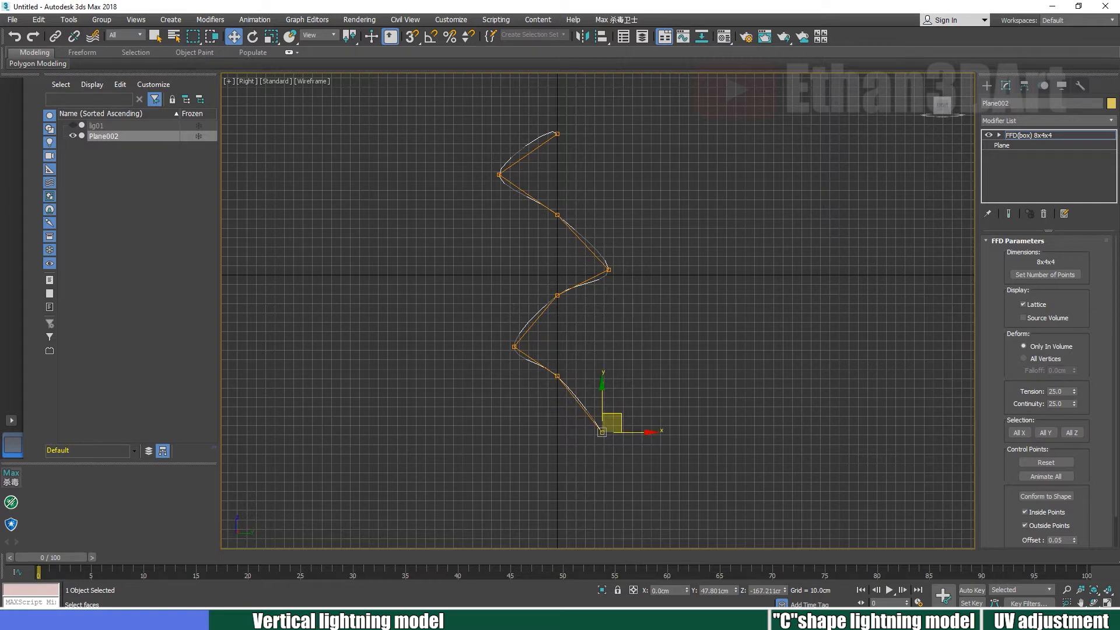
alt+middle_drag(607, 374, 738, 418)
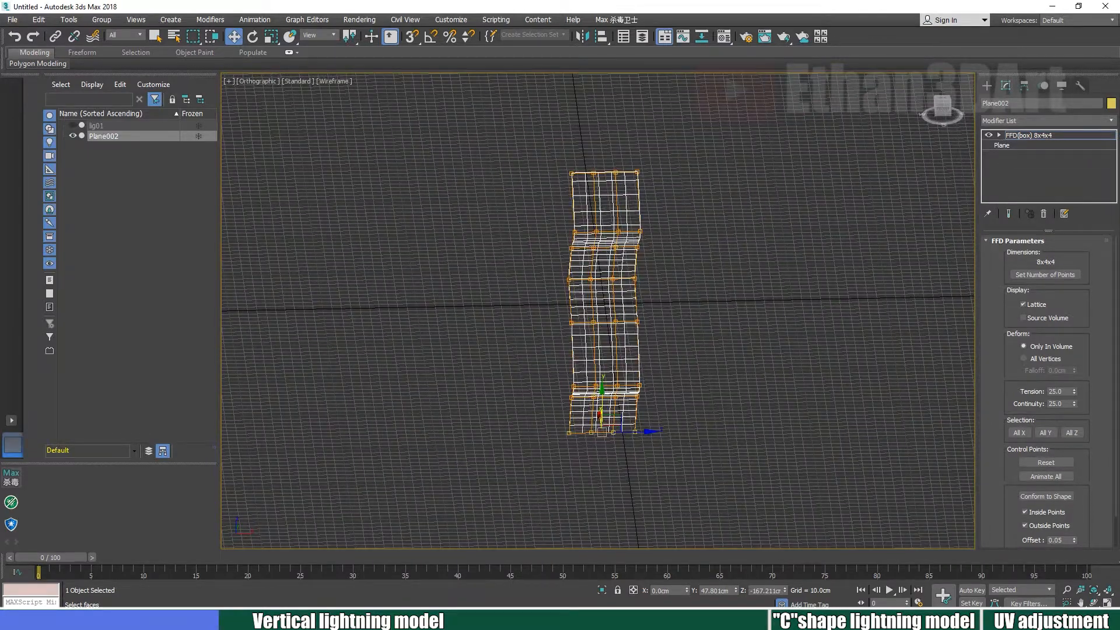
- Set the FFD box lattice to 8x3x4 control points and select the middle column of points
click(1045, 274)
key(Tab)
text(3)
key(Return)
drag(594, 138, 618, 467)
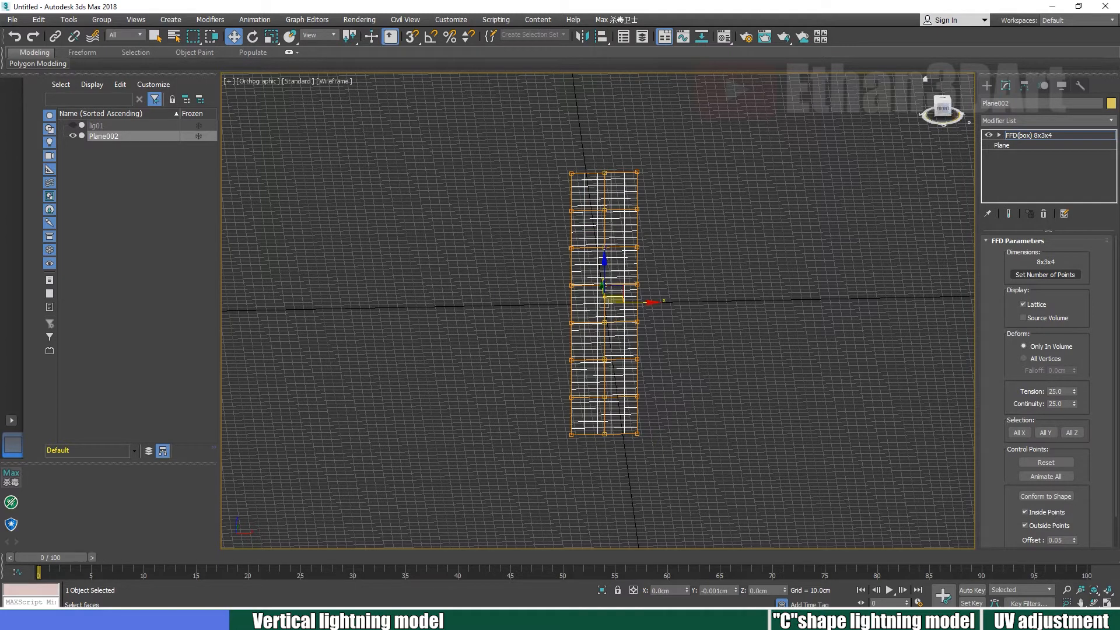
- In the Right view, pull the second control point row to one side and shift the fourth about 51 cm the other way and 27 cm down
click(846, 292)
alt+middle_drag(846, 314, 706, 310)
click(946, 104)
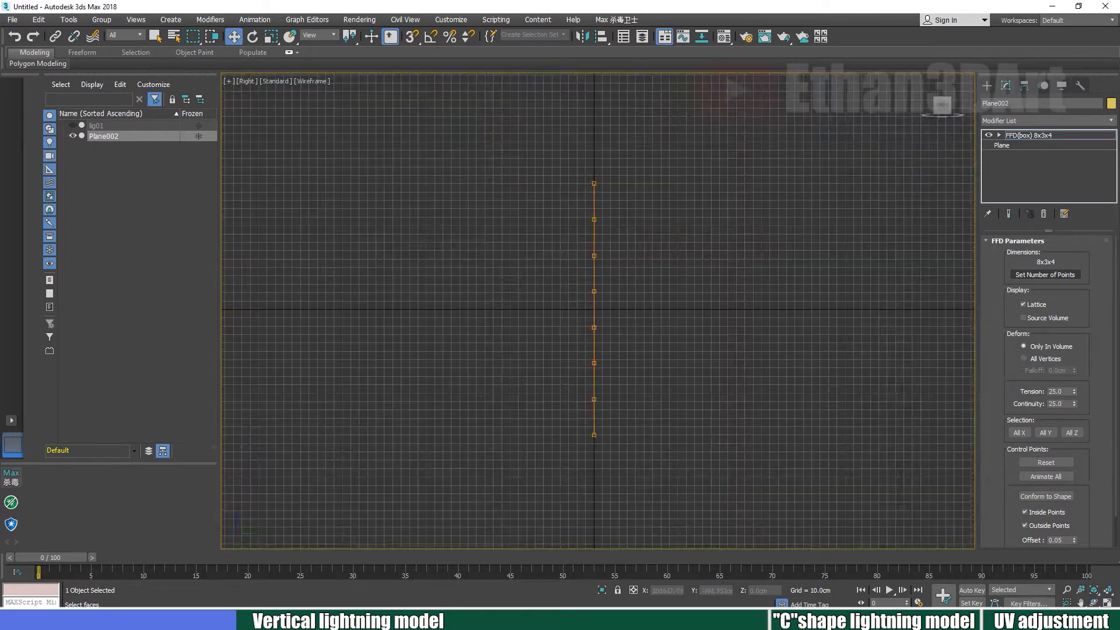
click(594, 219)
drag(604, 211, 562, 217)
drag(579, 280, 647, 304)
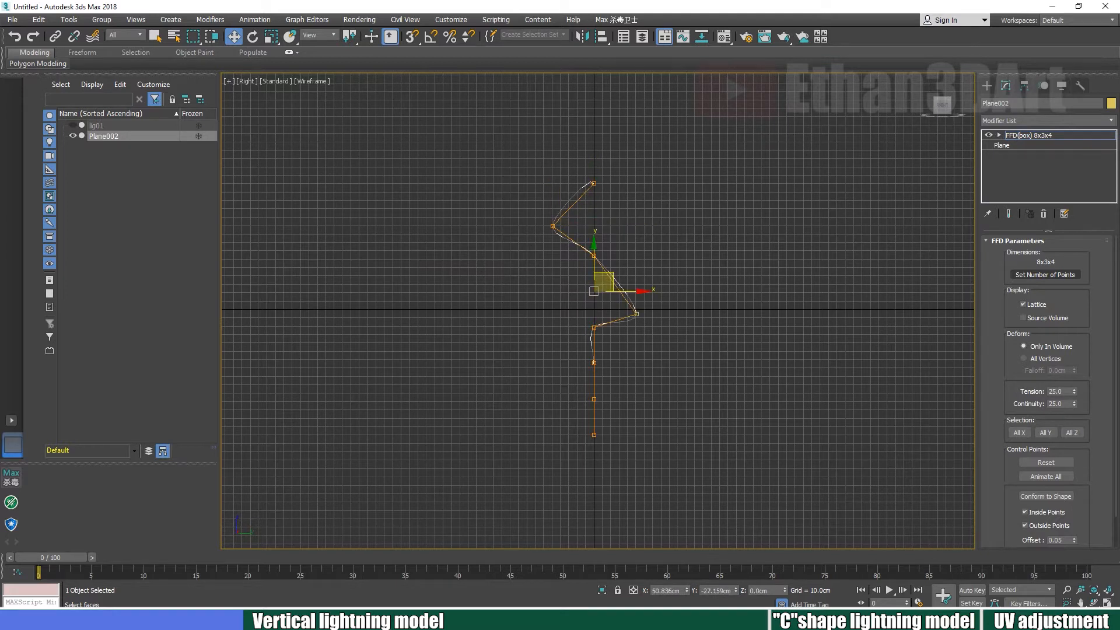
- Pull the sixth control point row to the second row's side and shift the lowest row about 45 cm the opposite way and 18 cm down
click(594, 363)
drag(604, 354, 571, 353)
drag(580, 423, 608, 430)
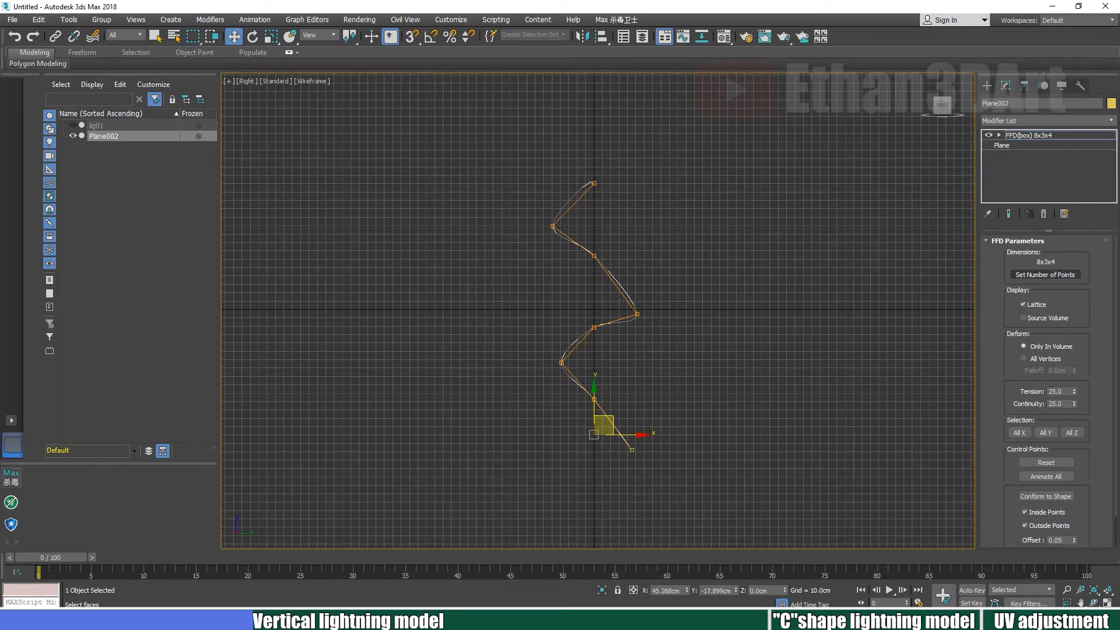
click(632, 450)
- Select the full middle column of lattice points and move it to about -25.5 cm in Y to arch the strip
alt+middle_drag(583, 351, 674, 359)
click(620, 189)
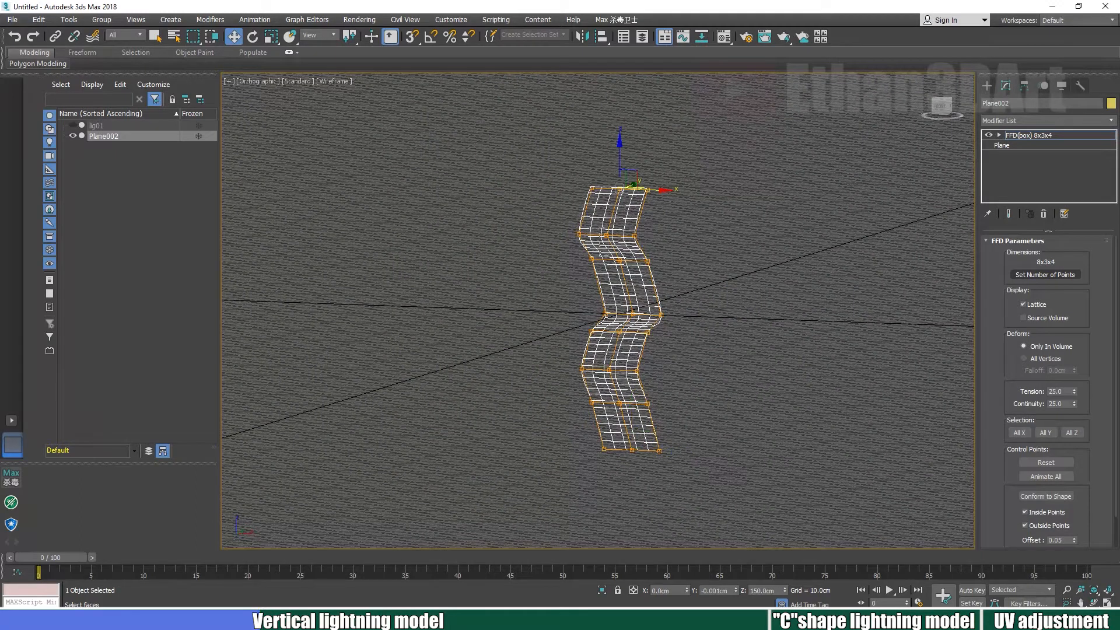
ctrl+drag(600, 226, 630, 410)
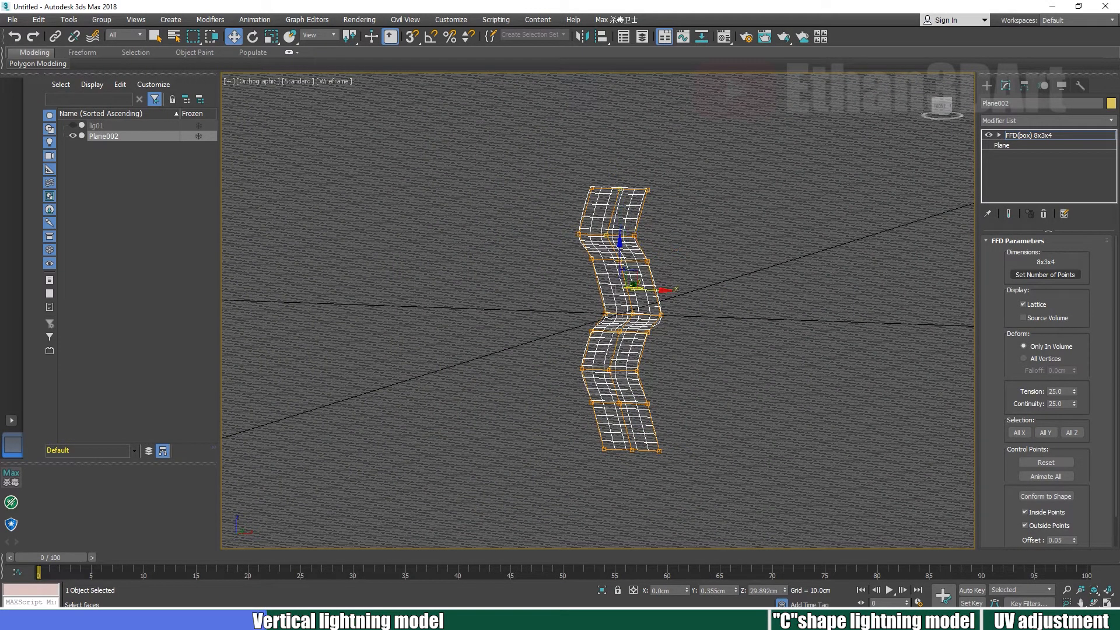
ctrl+drag(601, 359, 630, 414)
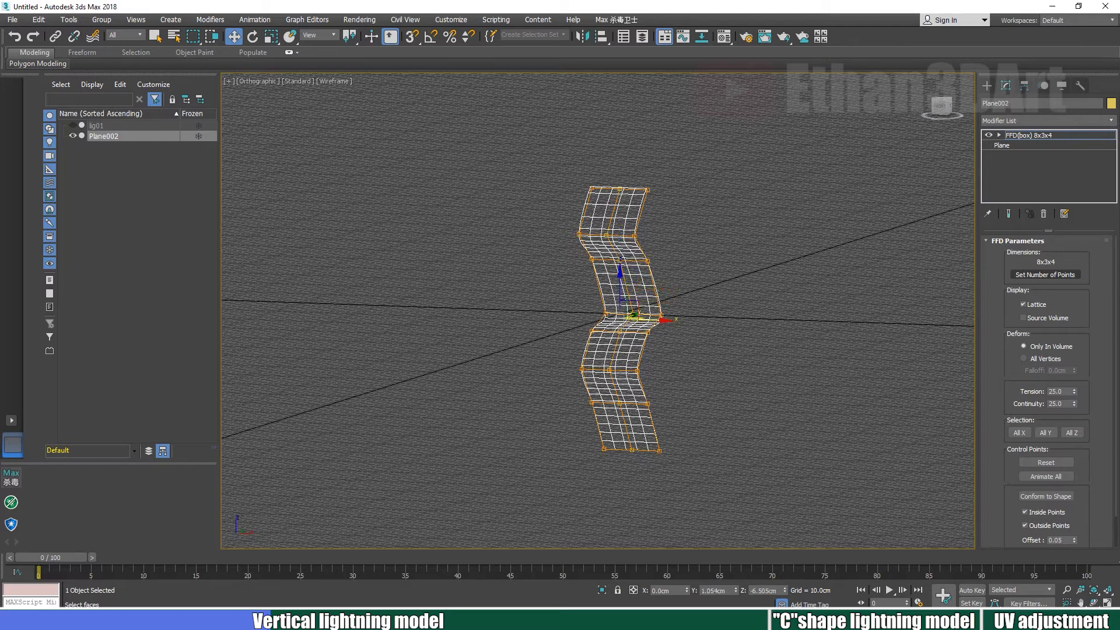
alt+middle_drag(630, 327, 496, 318)
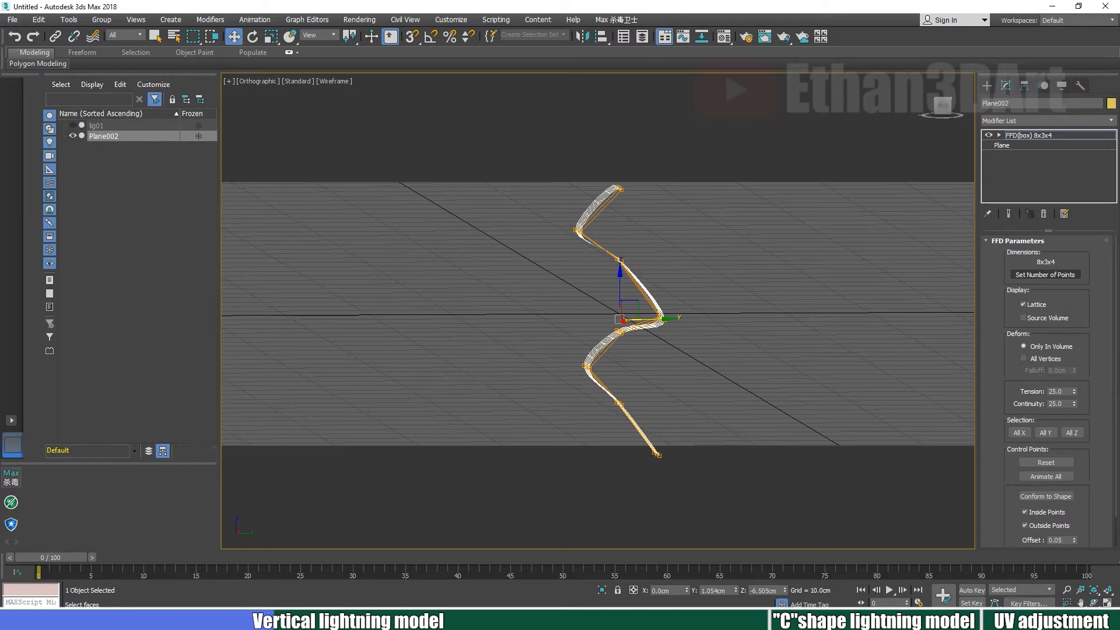
drag(649, 319, 626, 319)
mouse_move(627, 326)
alt+middle_down()
mouse_move(630, 339)
mouse_move(729, 350)
mouse_move(571, 373)
mouse_move(642, 318)
alt+middle_up()
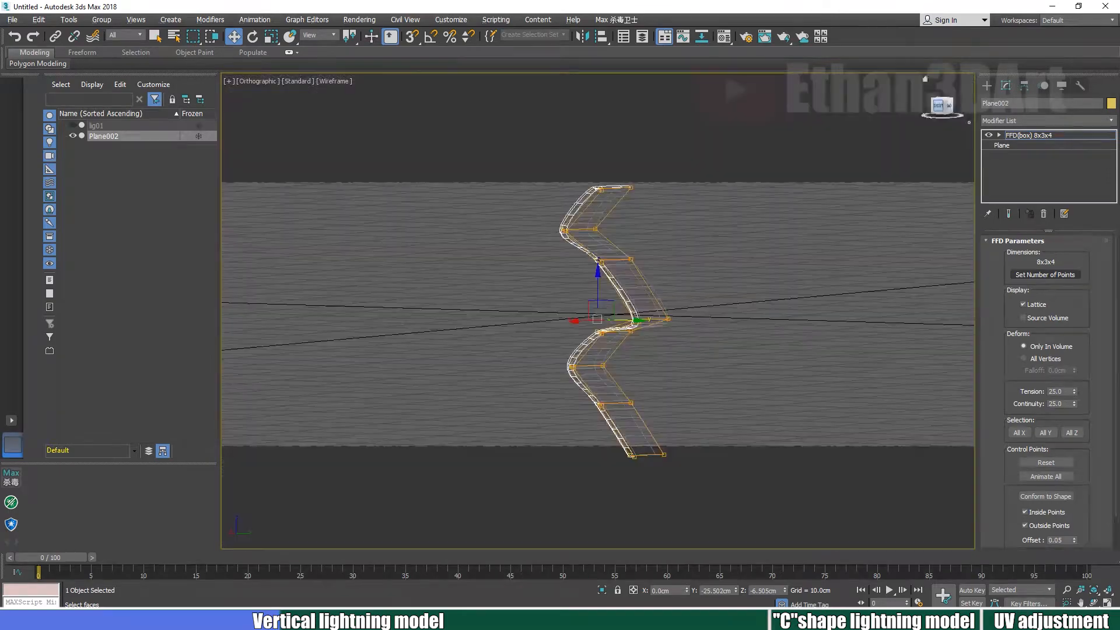
- In the Right view, rotate the uppermost control point row so it sits square across the bent strip
click(941, 107)
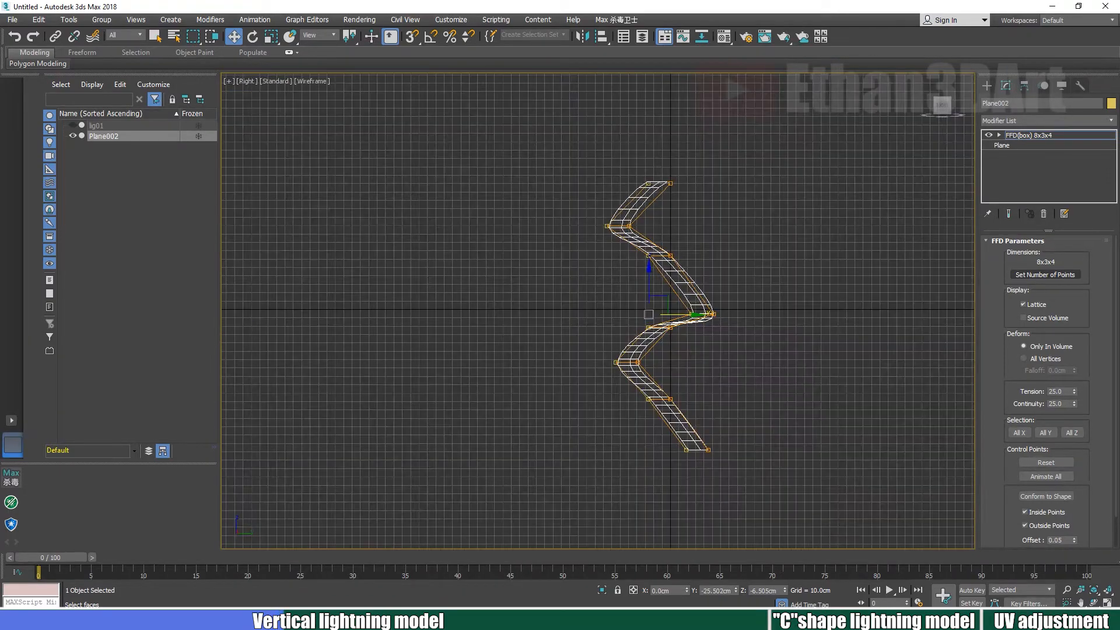
click(755, 406)
scroll(755, 406, up, 2)
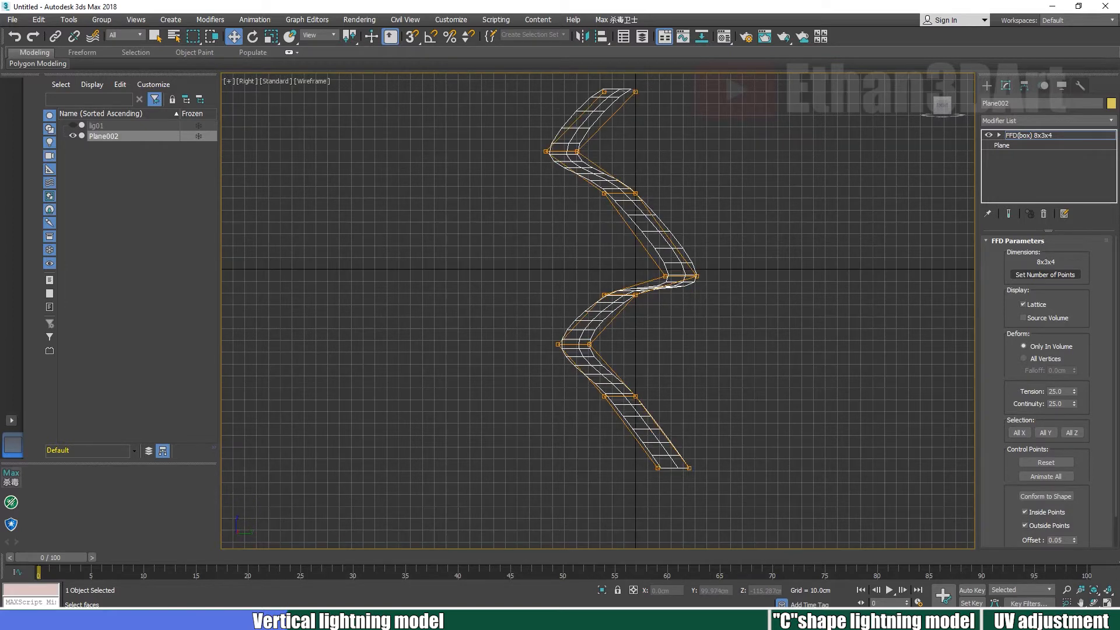
middle_drag(733, 191, 733, 211)
key(e)
drag(591, 87, 649, 177)
click(736, 289)
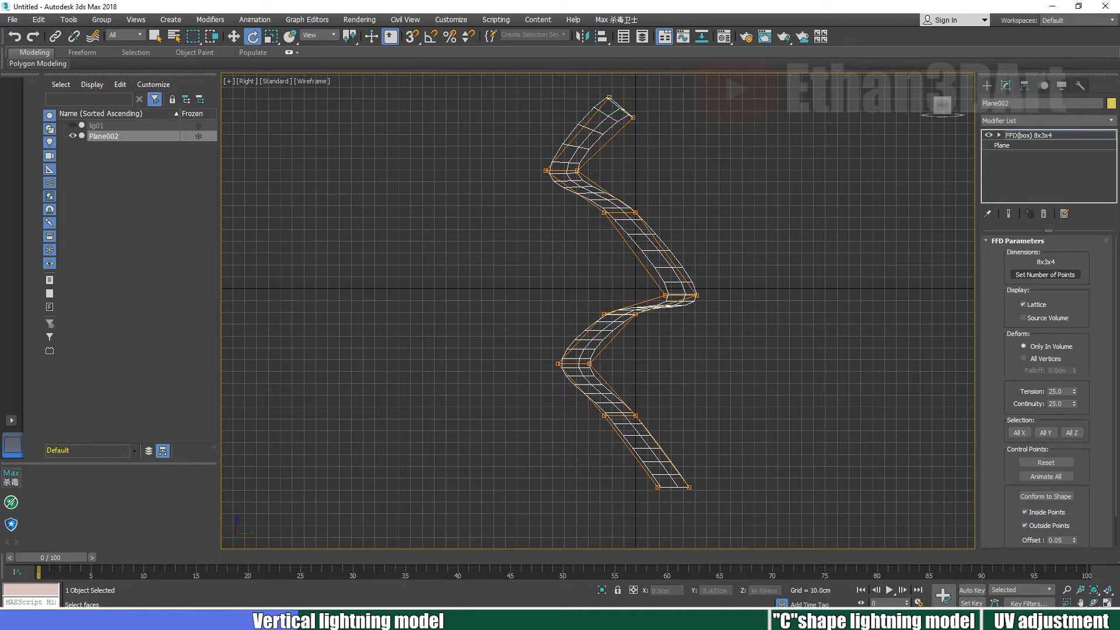
- Rotate the third and fifth control point rows so each lies across the direction of the zigzag
drag(557, 167, 667, 197)
click(659, 175)
click(697, 251)
click(636, 315)
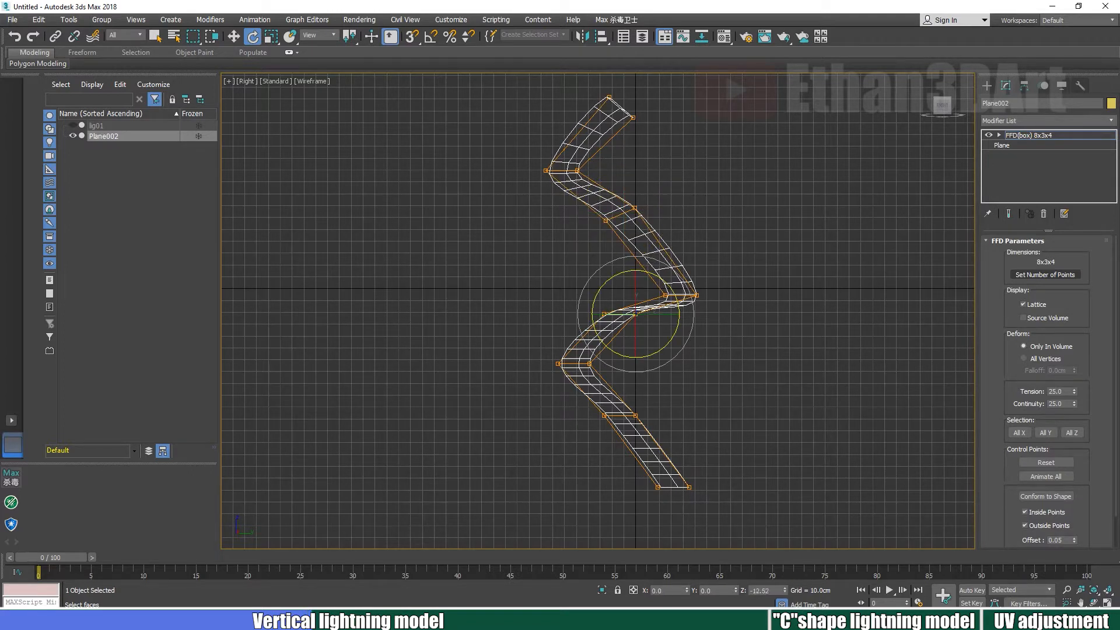
drag(574, 333, 669, 357)
click(726, 350)
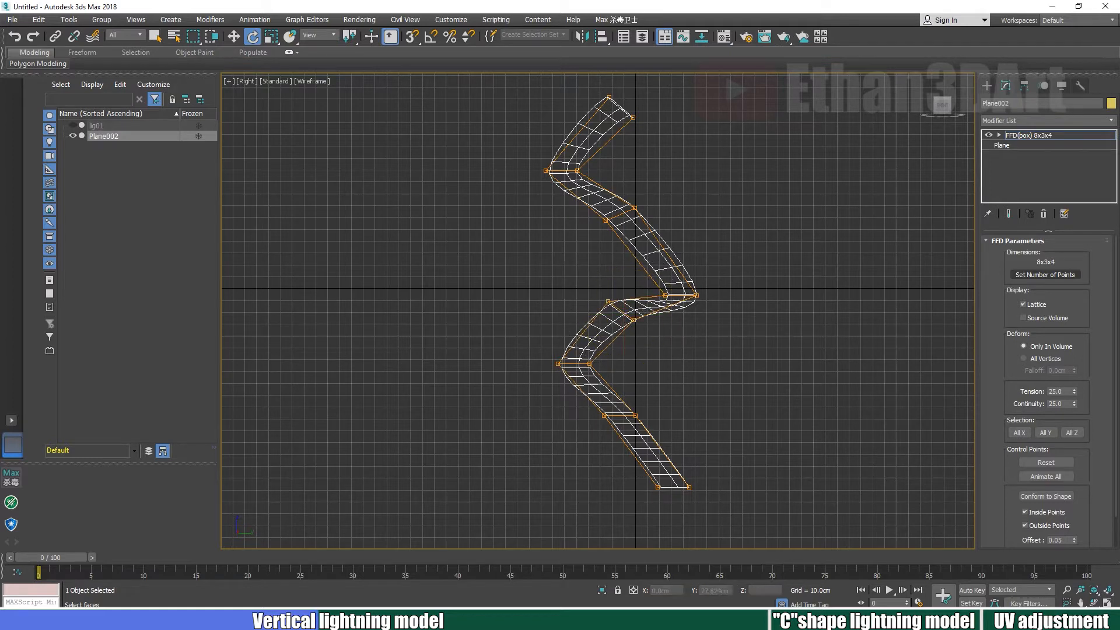
- Rotate the fourth control point row at the widest bend, and try different tilts for the lowest row
drag(727, 276, 730, 335)
click(740, 380)
drag(634, 514, 723, 512)
click(733, 405)
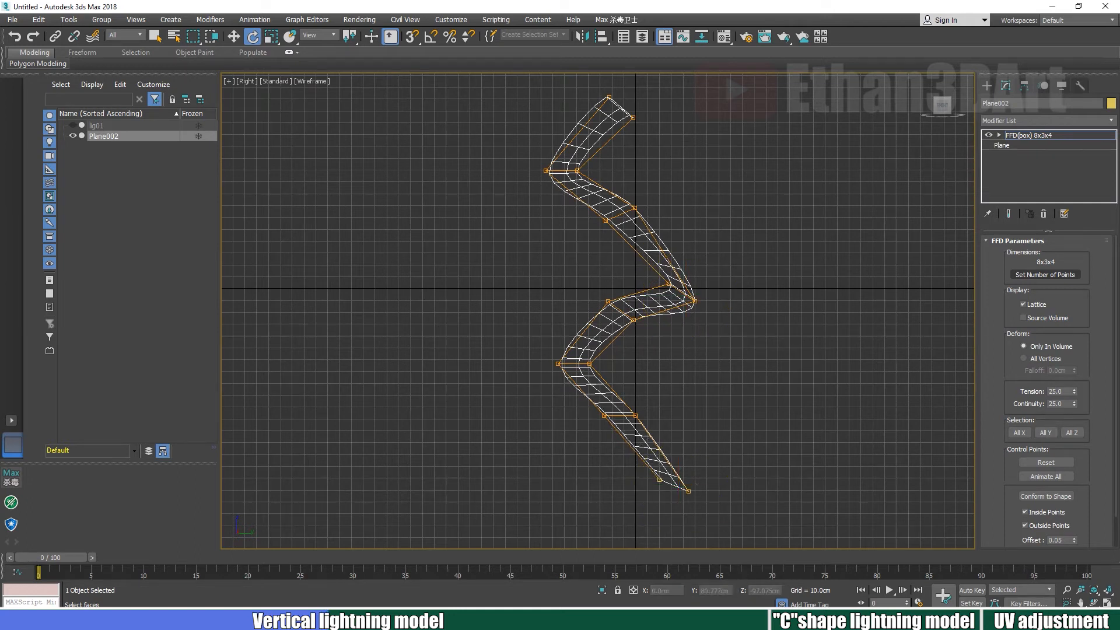
drag(624, 455, 722, 397)
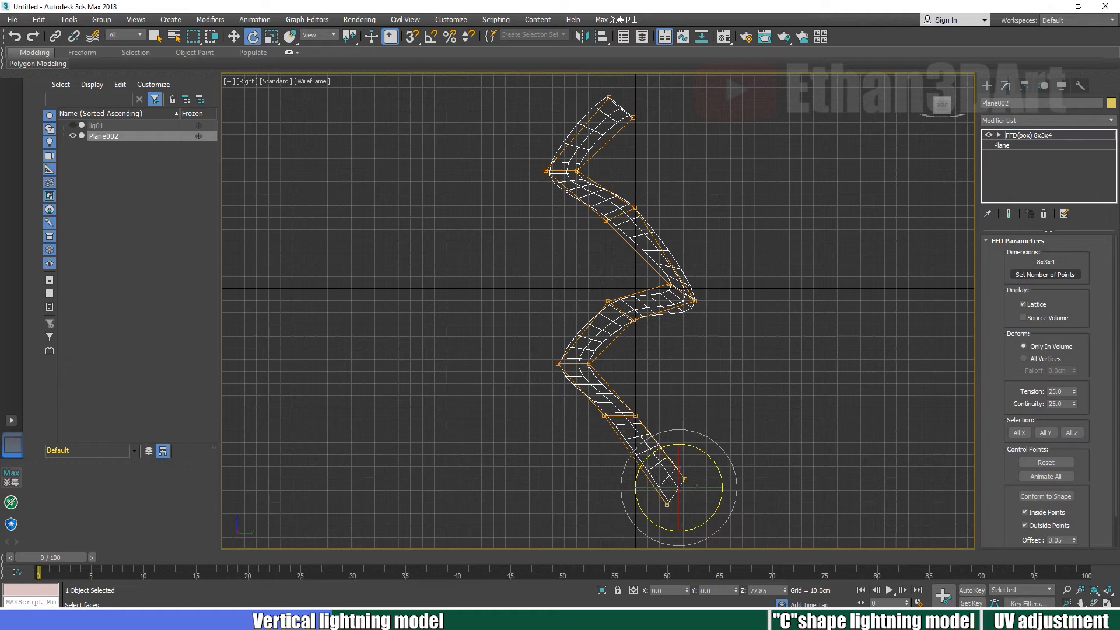
drag(723, 397, 723, 468)
- Give the seventh and lowest control point rows a slight tilt, and select the sixth row
mouse_move(654, 436)
mouse_down()
mouse_move(669, 423)
mouse_move(669, 435)
mouse_up()
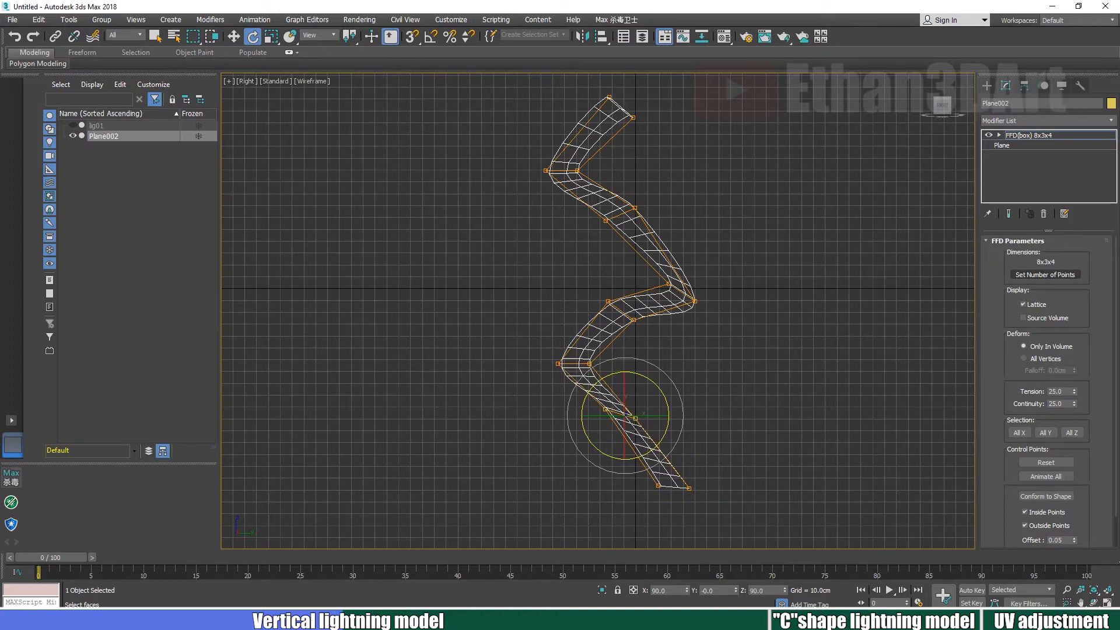
drag(650, 482, 698, 492)
drag(714, 461, 721, 498)
drag(587, 395, 653, 433)
drag(658, 391, 653, 381)
drag(541, 346, 608, 381)
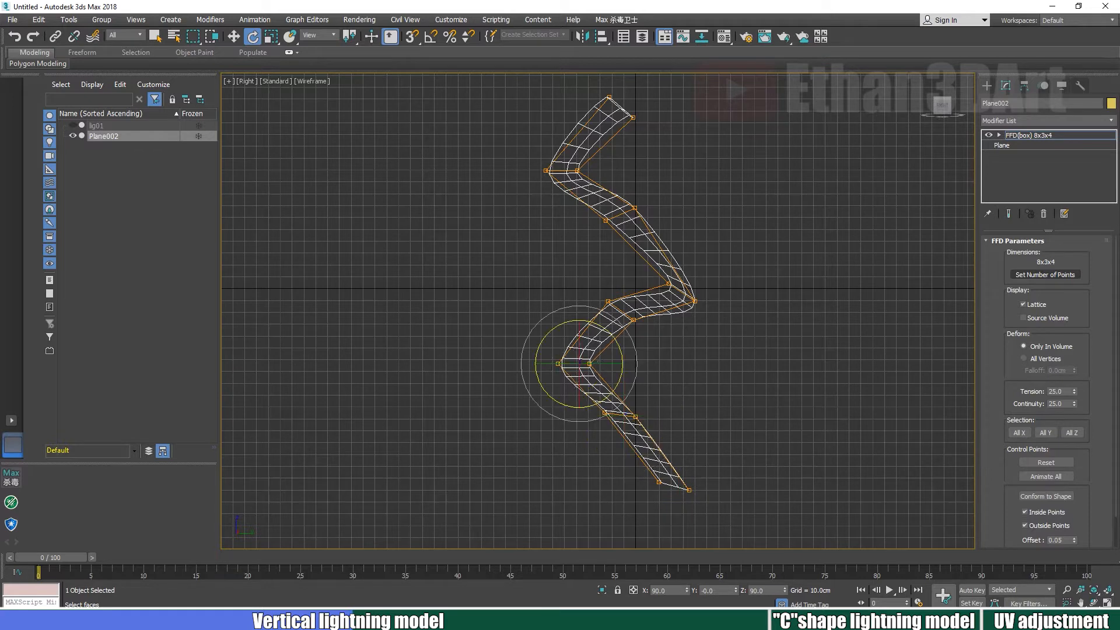
- Inspect the bent strip at an angle and from the front and right sides
scroll(749, 385, down, 3)
mouse_move(748, 385)
alt+middle_down()
mouse_move(785, 408)
mouse_move(753, 392)
alt+middle_up()
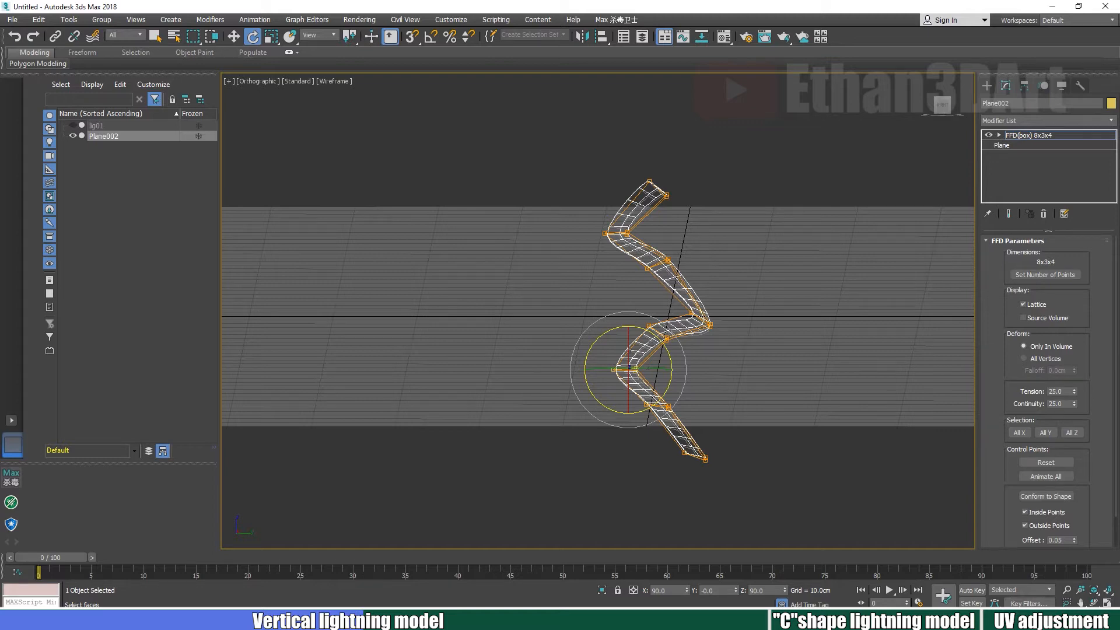
drag(942, 105, 970, 97)
key(f)
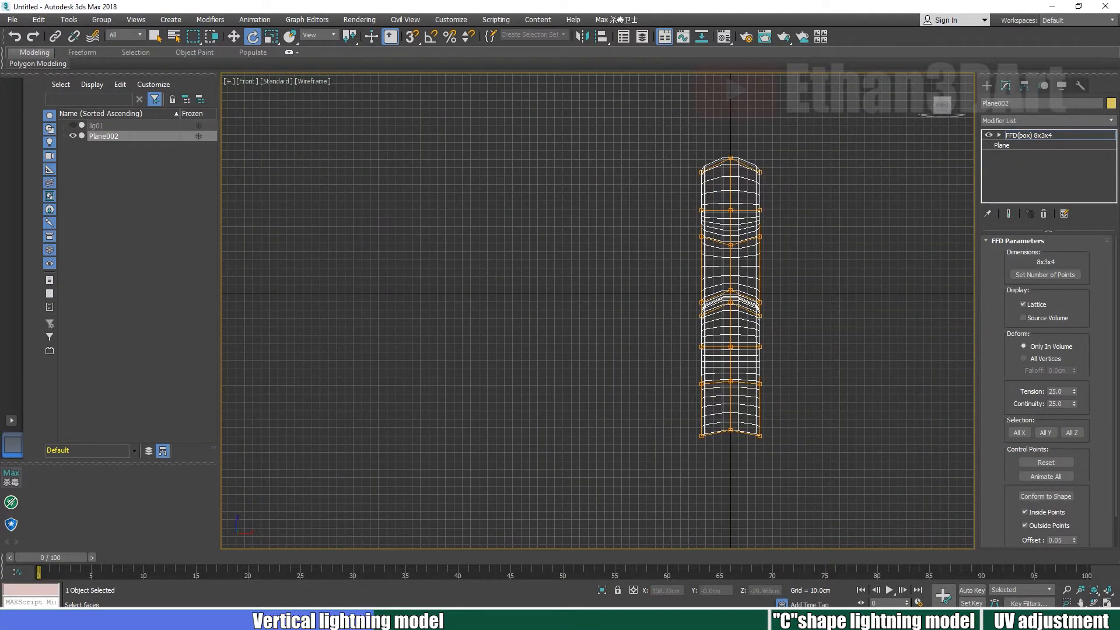
drag(943, 106, 919, 108)
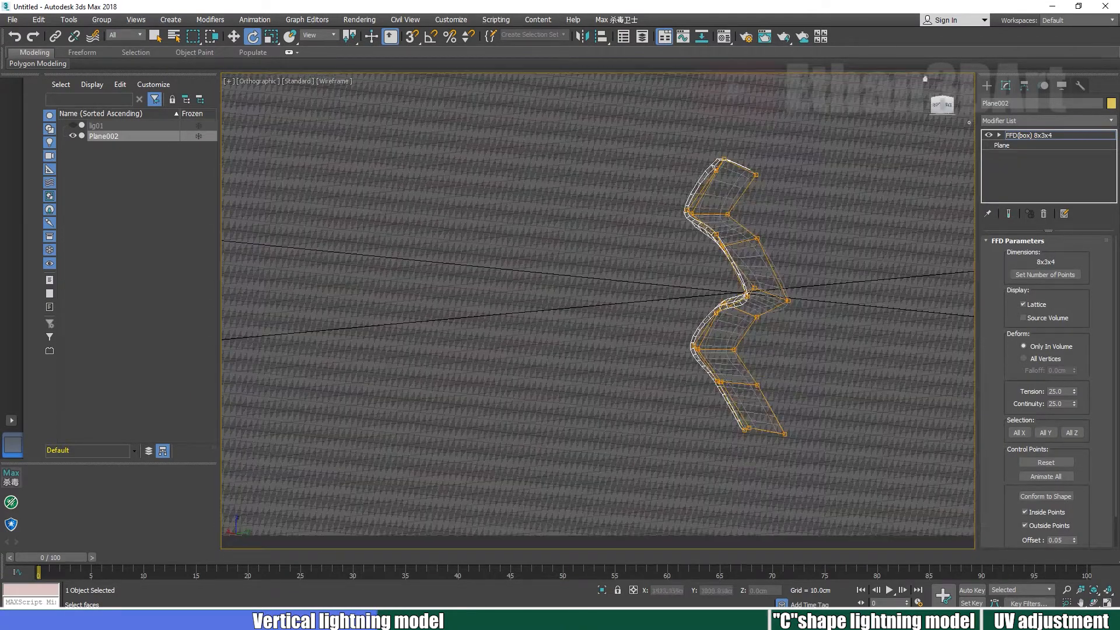
click(937, 106)
middle_drag(902, 257, 797, 257)
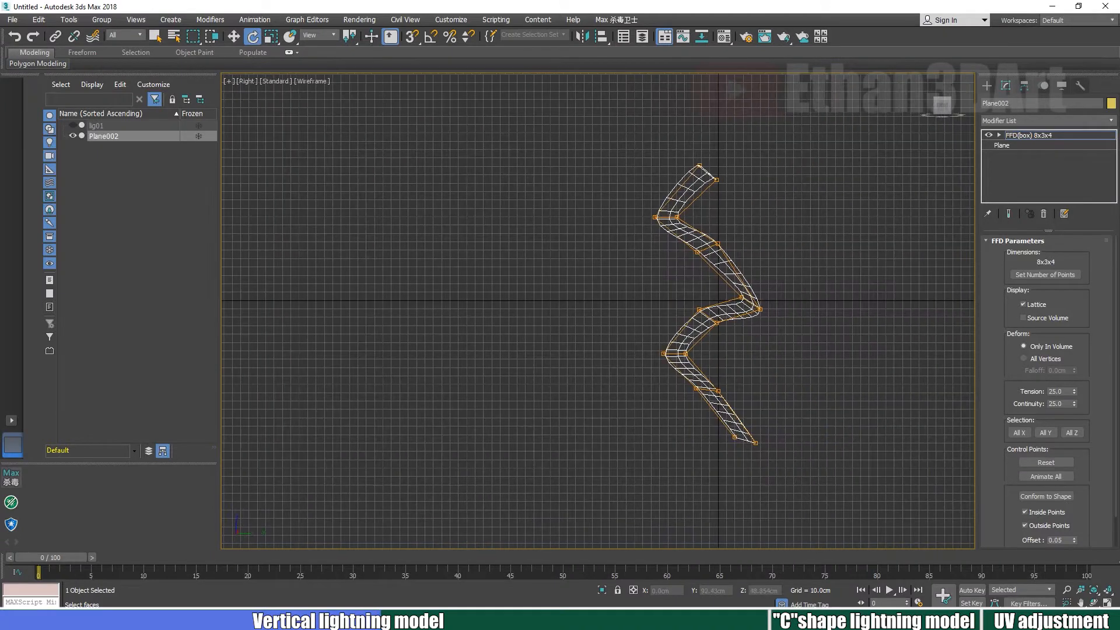
- Redo the rotation of the second control point row with a slight tilt at the upper bend
scroll(797, 258, up, 2)
drag(581, 185, 633, 200)
key(ctrl+z)
drag(656, 186, 660, 195)
click(713, 260)
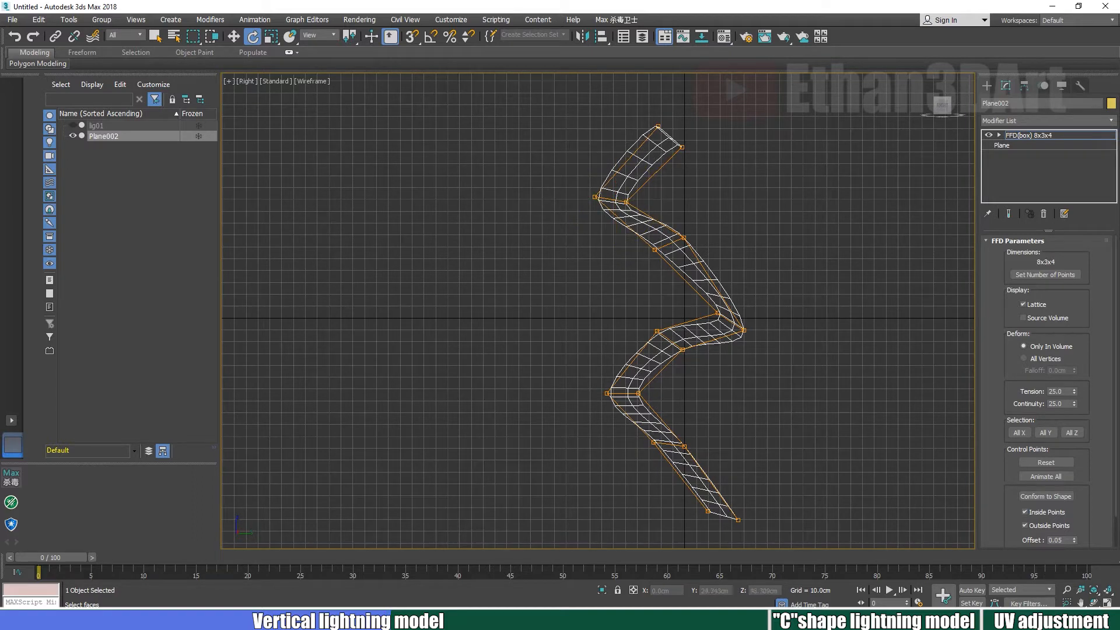
- Rotate the lowest control point row by about 48 degrees so it squares off the strip's end
scroll(772, 351, down, 2)
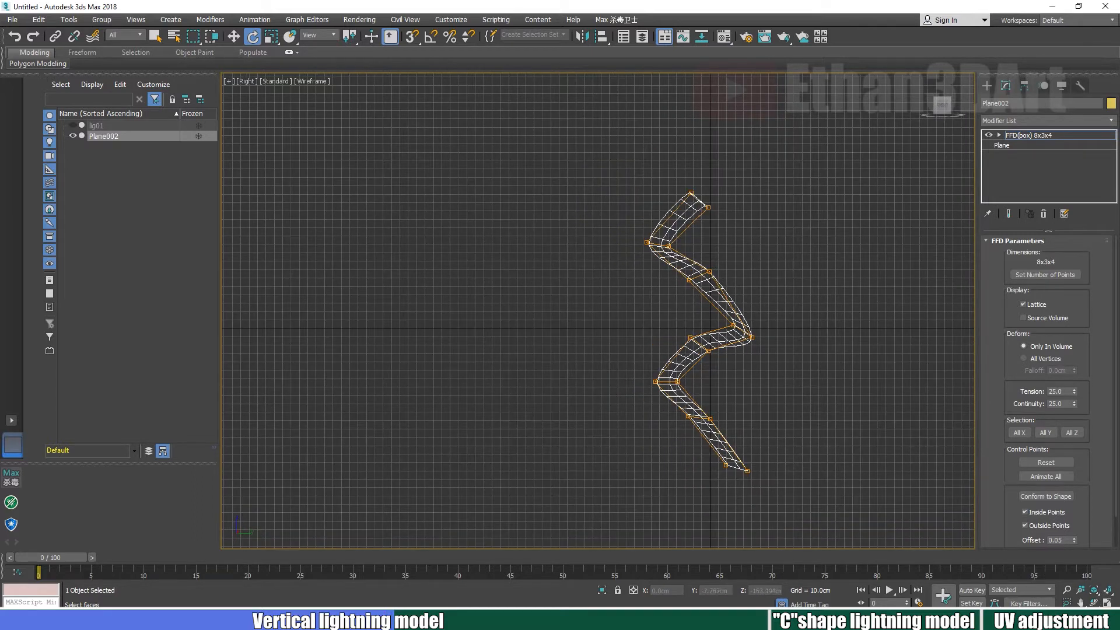
drag(770, 489, 804, 433)
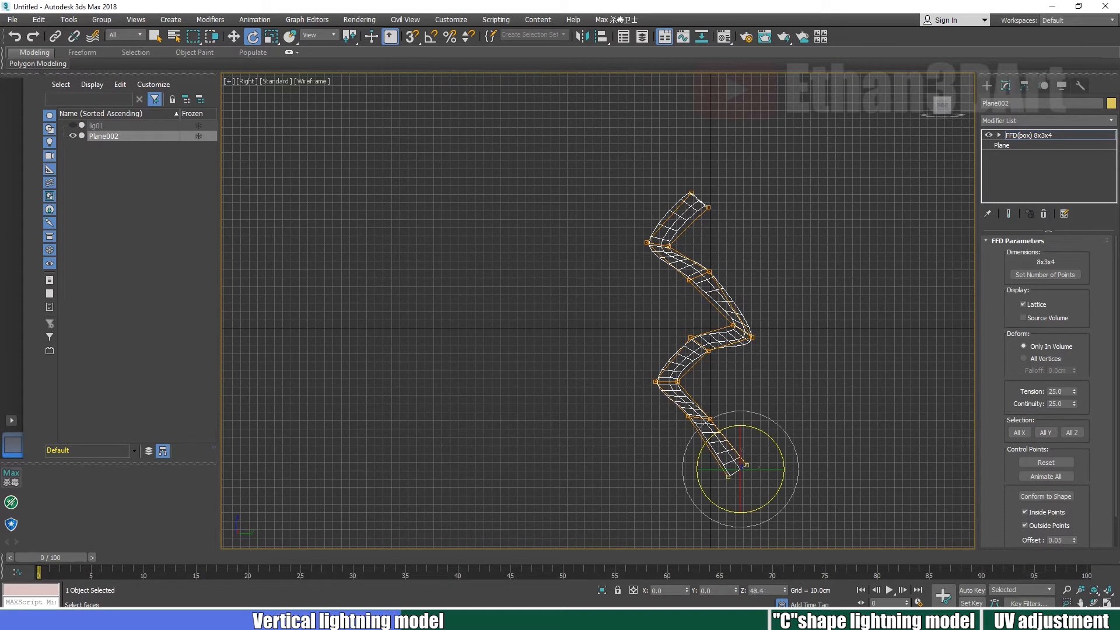
click(809, 405)
- Add an FFD 3x3x3 modifier above the FFD(box) on Plane002 and show the model in the Front view
alt+middle_drag(848, 329, 917, 331)
click(1047, 121)
key(f)
key(f)
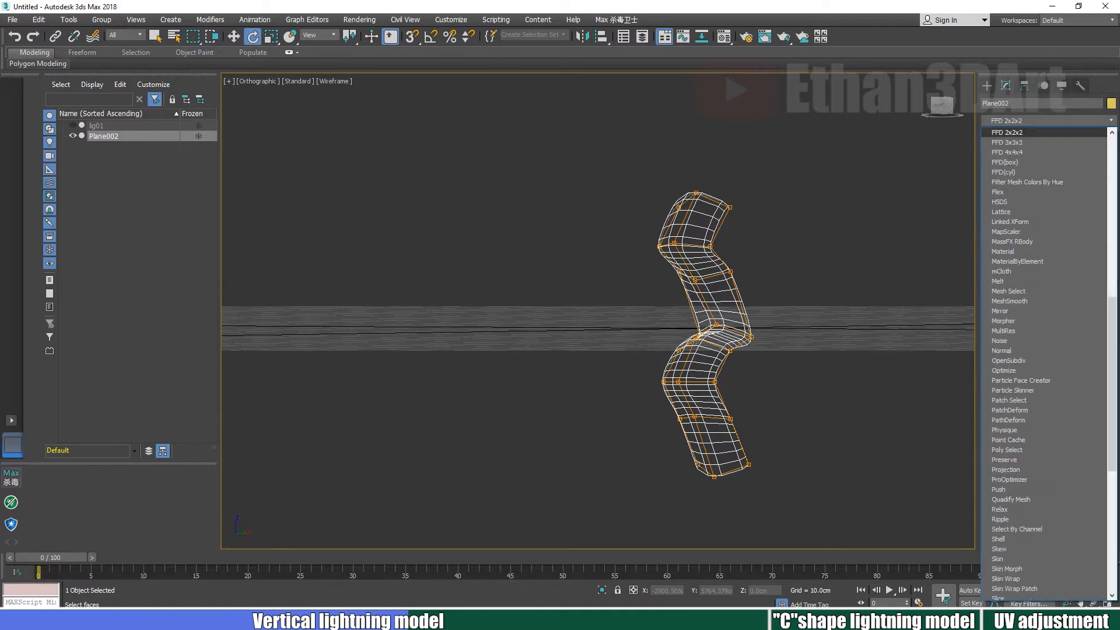
click(1008, 141)
alt+middle_drag(829, 327, 963, 345)
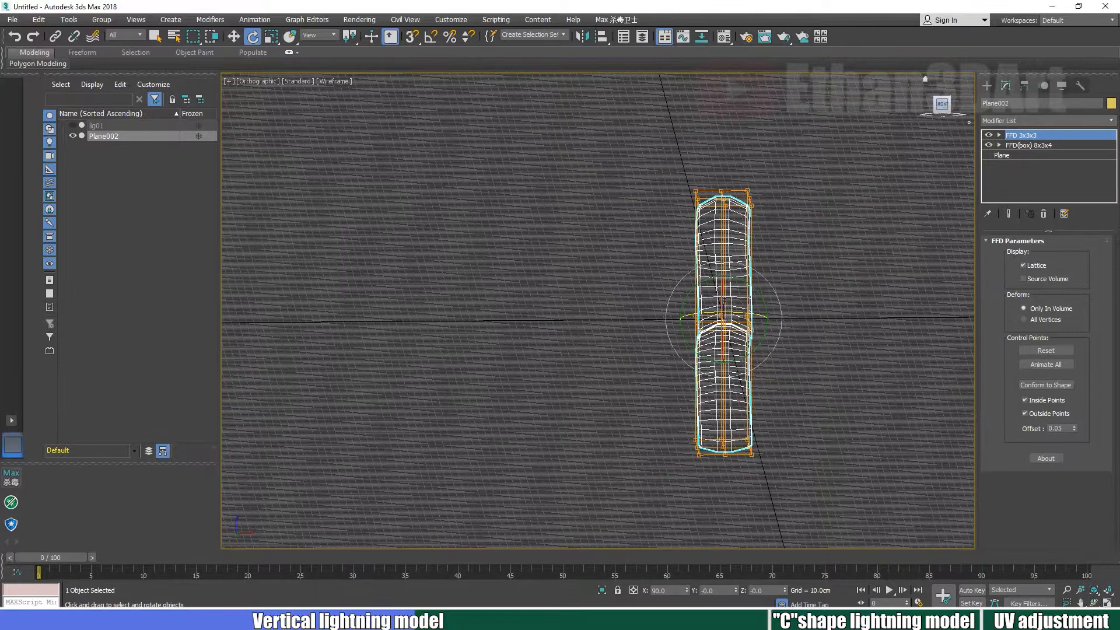
key(ctrl+d)
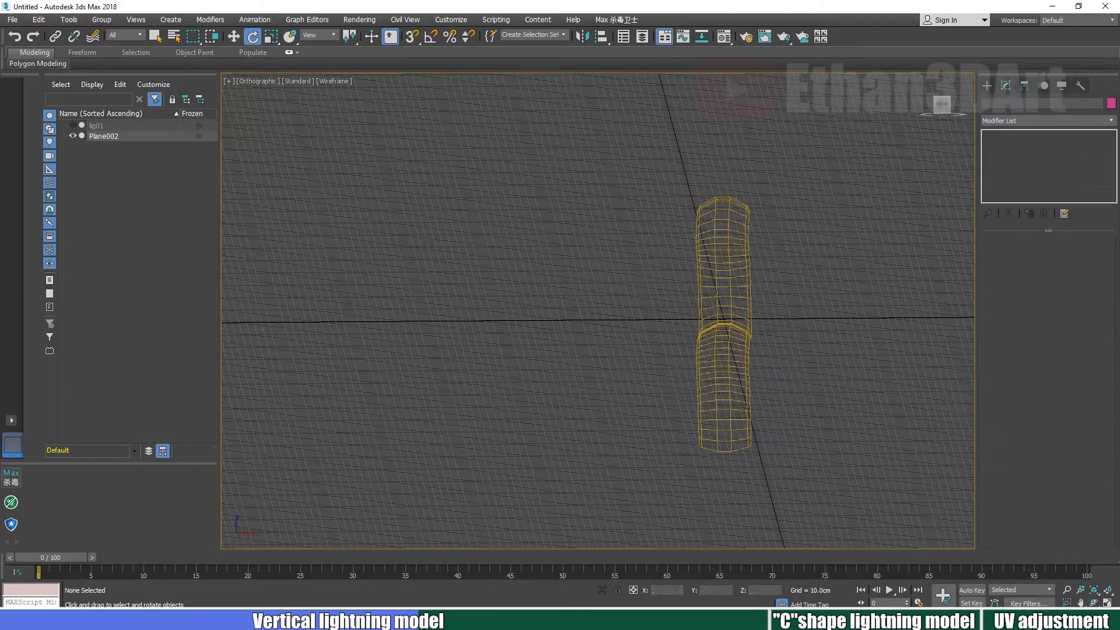
key(f)
click(614, 254)
scroll(613, 257, down, 5)
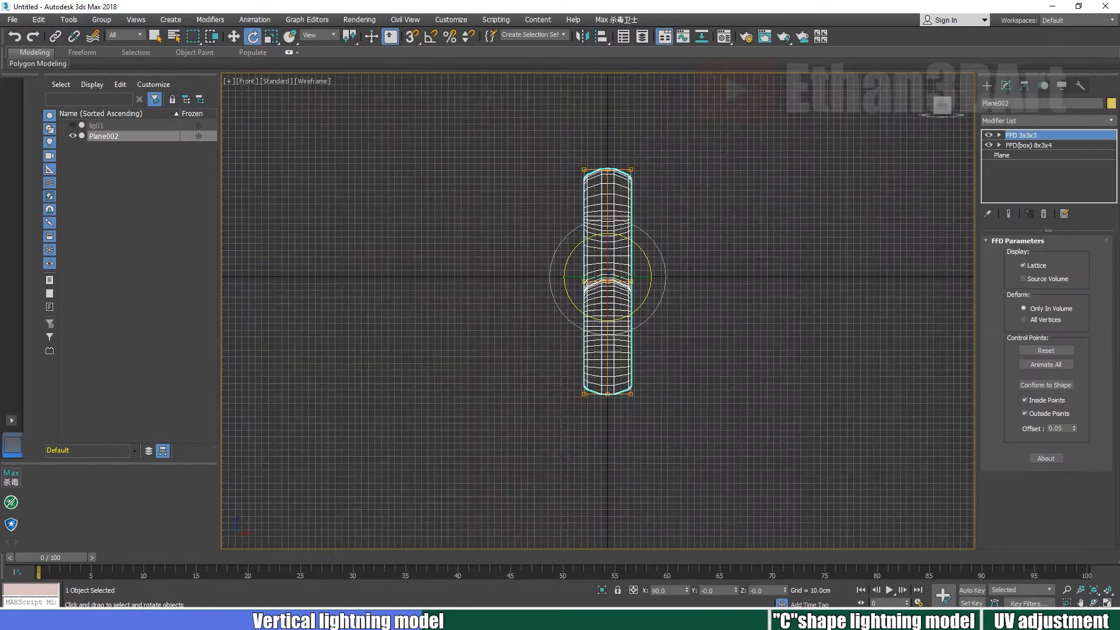
- Select the middle row of the FFD 3x3x3 control points and scale it up uniformly to widen the strip's centre
click(528, 257)
click(606, 257)
drag(522, 256, 566, 267)
key(1)
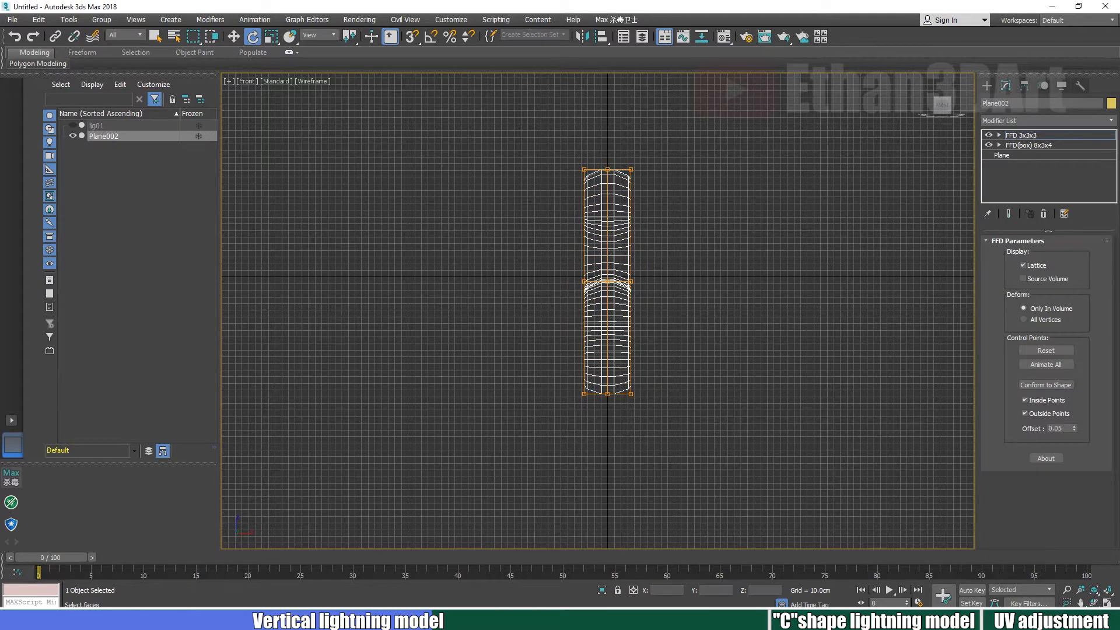
drag(571, 275, 639, 288)
key(r)
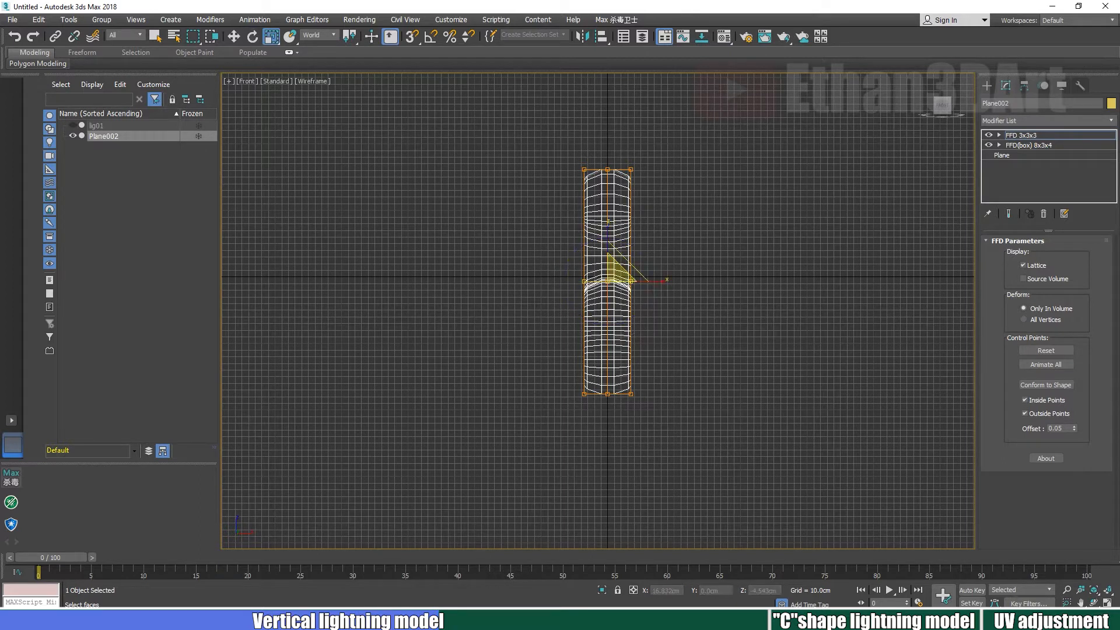
drag(617, 273, 619, 221)
- Try scaling the middle control point row further, check it at an angle, and undo that scaling
alt+middle_drag(619, 233, 723, 234)
key(f)
drag(614, 280, 614, 245)
alt+middle_drag(557, 292, 671, 312)
key(ctrl+z)
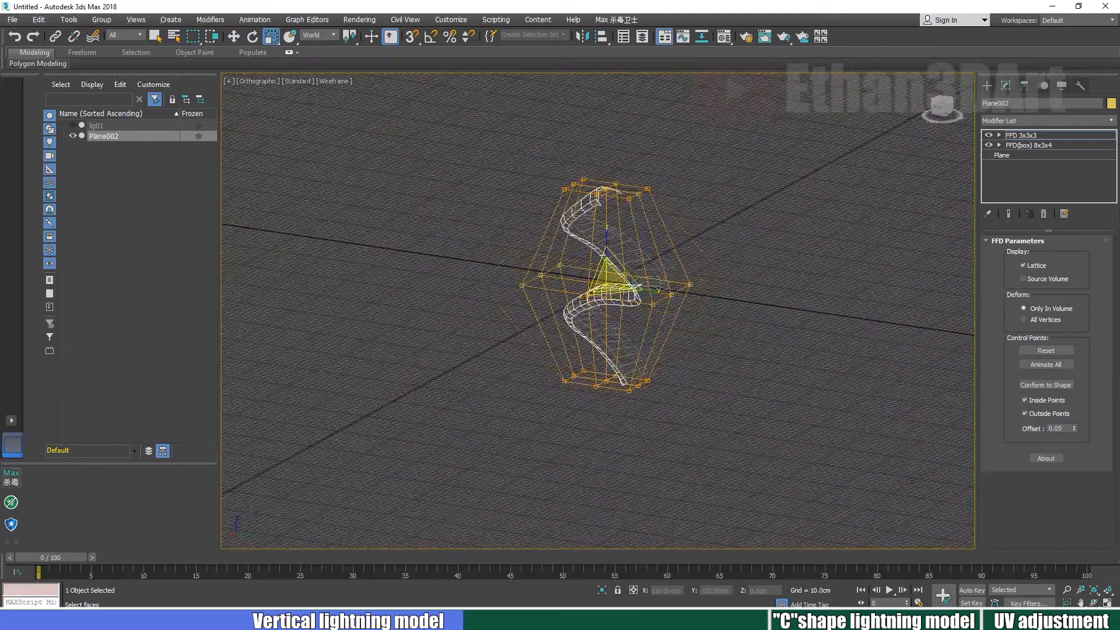
- Scale the middle control point row wider along X and check the bulge at an angle
key(f)
scroll(793, 255, down, 6)
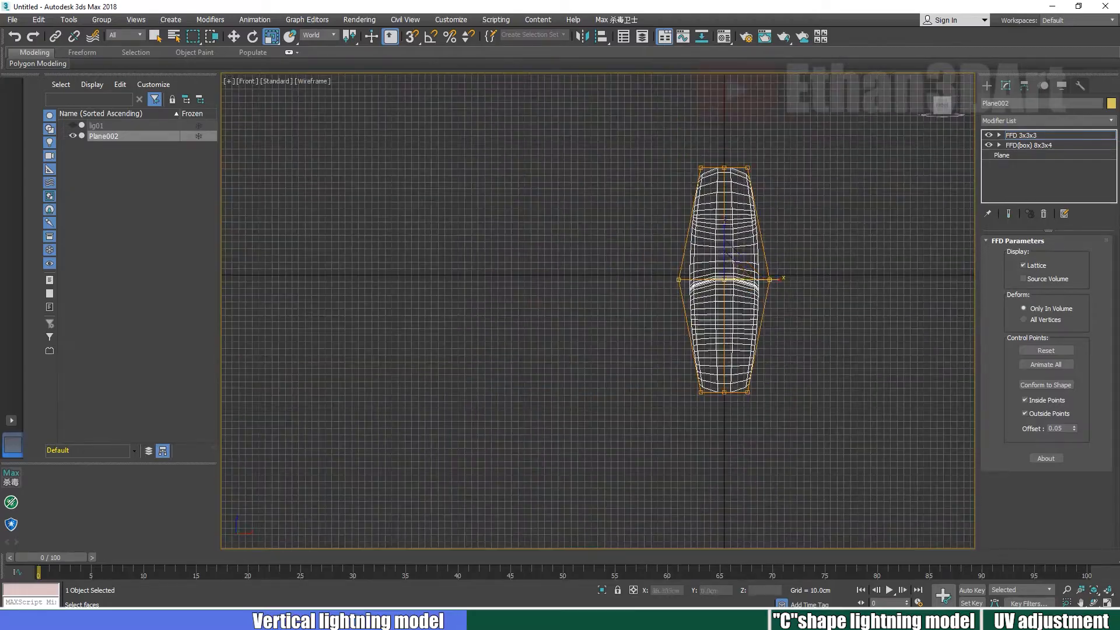
drag(770, 279, 808, 279)
alt+middle_drag(807, 279, 755, 306)
alt+middle_drag(822, 323, 747, 324)
- Rotate the middle control point row about 50 degrees around Z to twist the strip
key(e)
drag(740, 302, 795, 296)
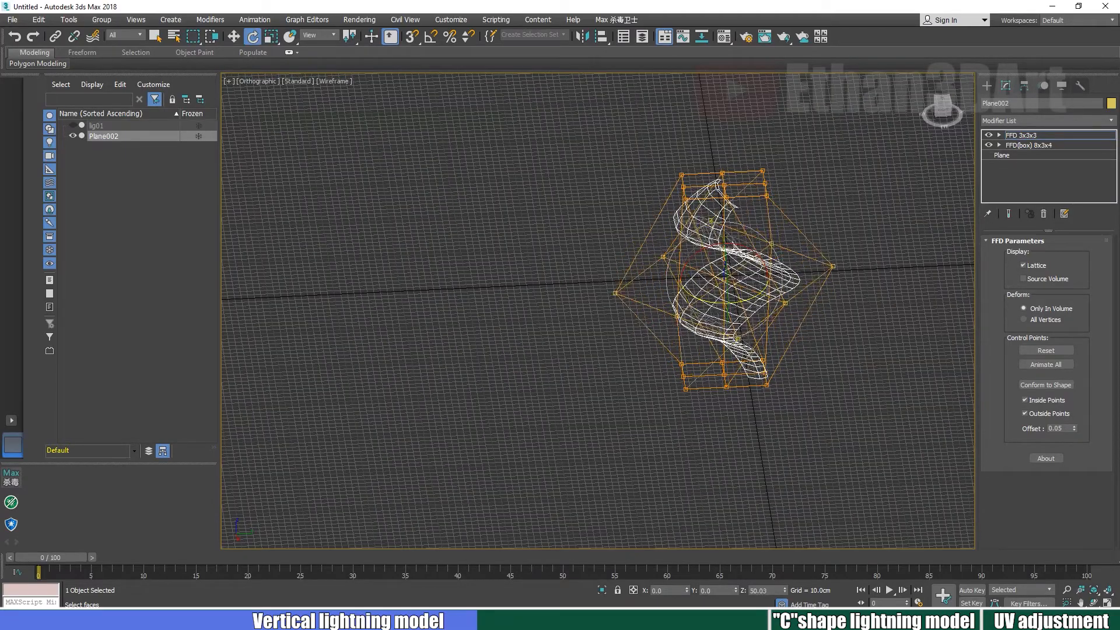
alt+middle_drag(795, 297, 526, 280)
click(846, 280)
- Fine-tune the rotation of the middle control point row, checking the strip's twist from the front and at an angle
key(f)
scroll(846, 280, down, 3)
key(w)
drag(489, 261, 511, 268)
alt+middle_drag(510, 269, 584, 338)
key(e)
scroll(786, 366, up, 3)
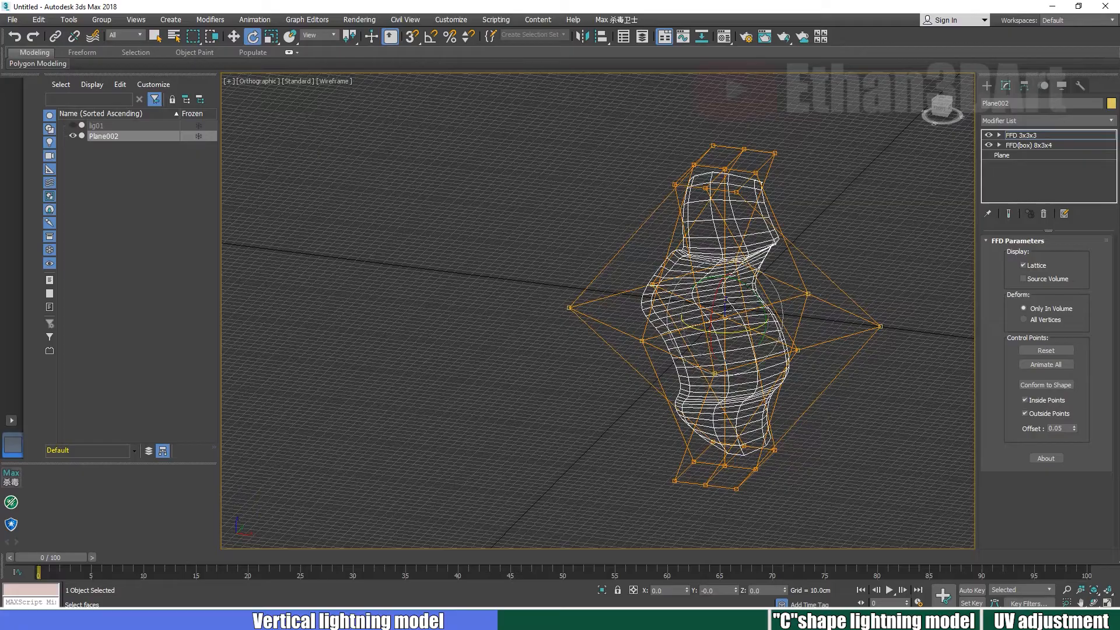
alt+middle_drag(724, 338, 741, 307)
key(f)
scroll(740, 306, up, 5)
scroll(757, 401, down, 3)
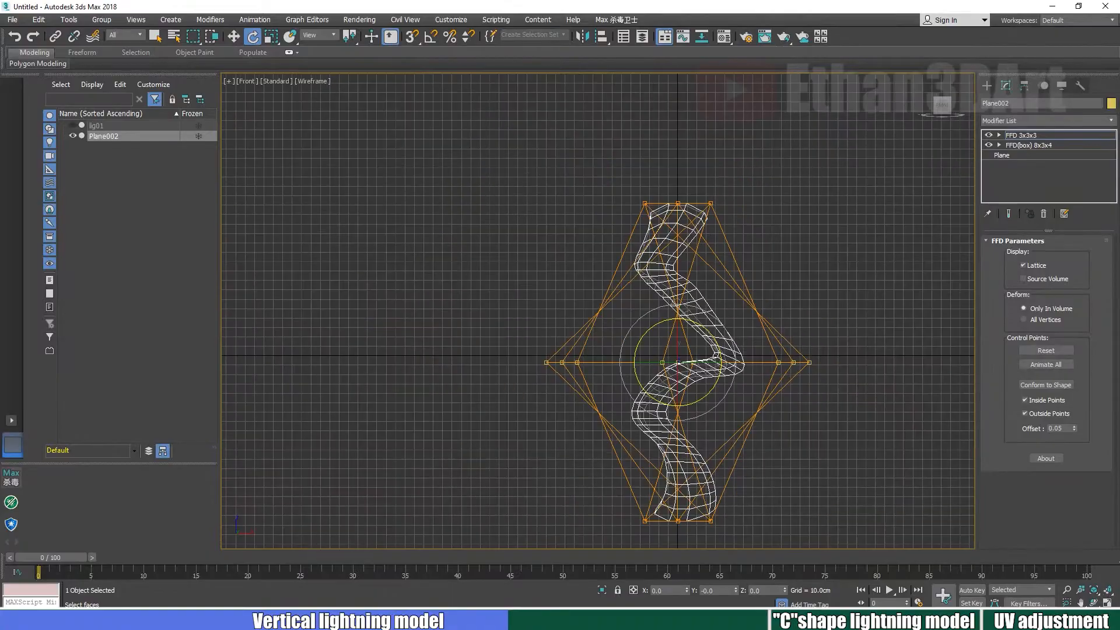
drag(700, 363, 691, 363)
alt+middle_drag(677, 362, 736, 379)
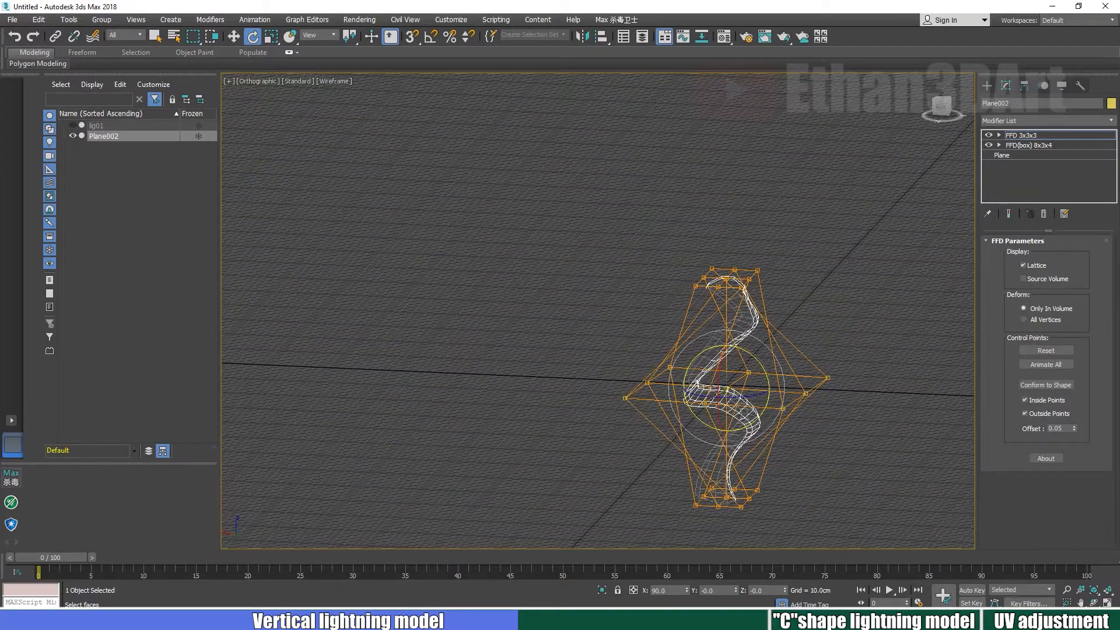
- Move the middle control point row off-centre in the top view to about X -77.6, Y 155.7 cm and check the bend
click(925, 79)
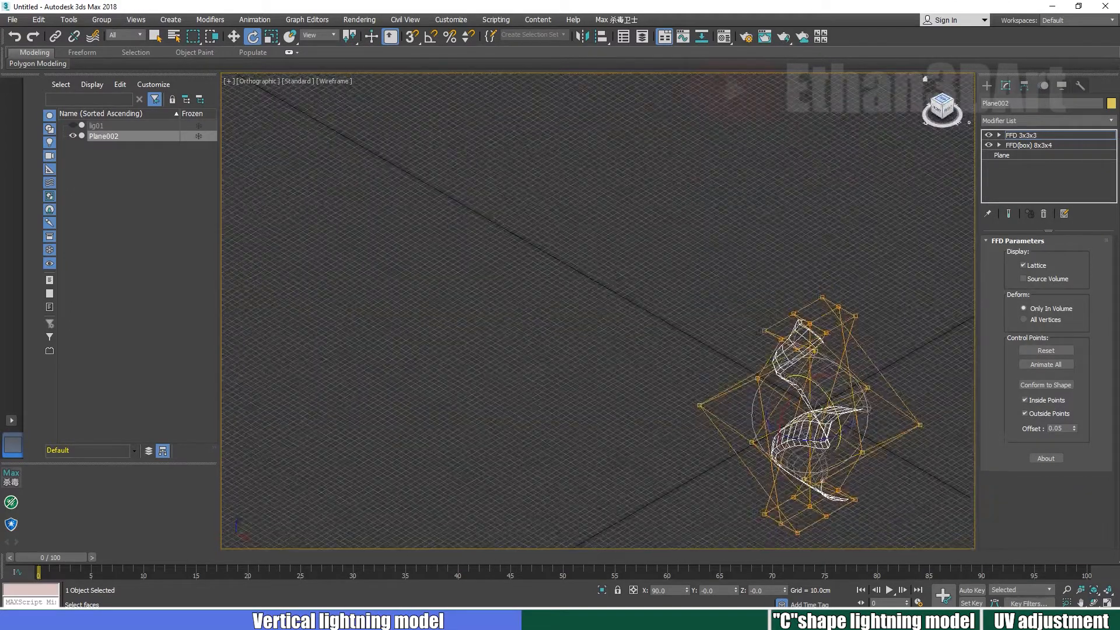
click(943, 99)
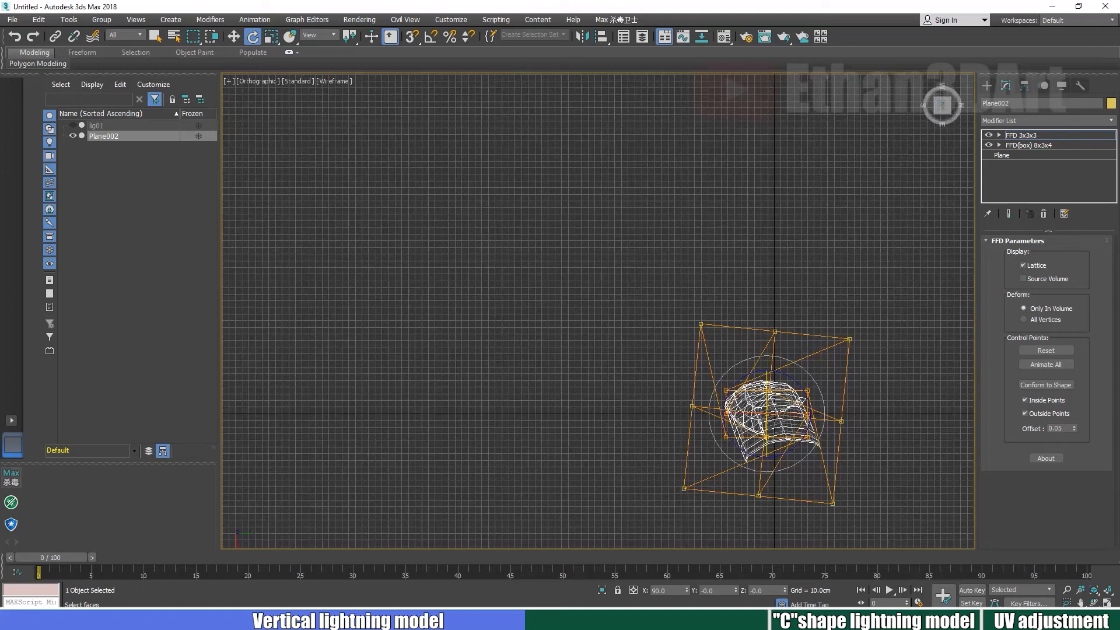
key(z)
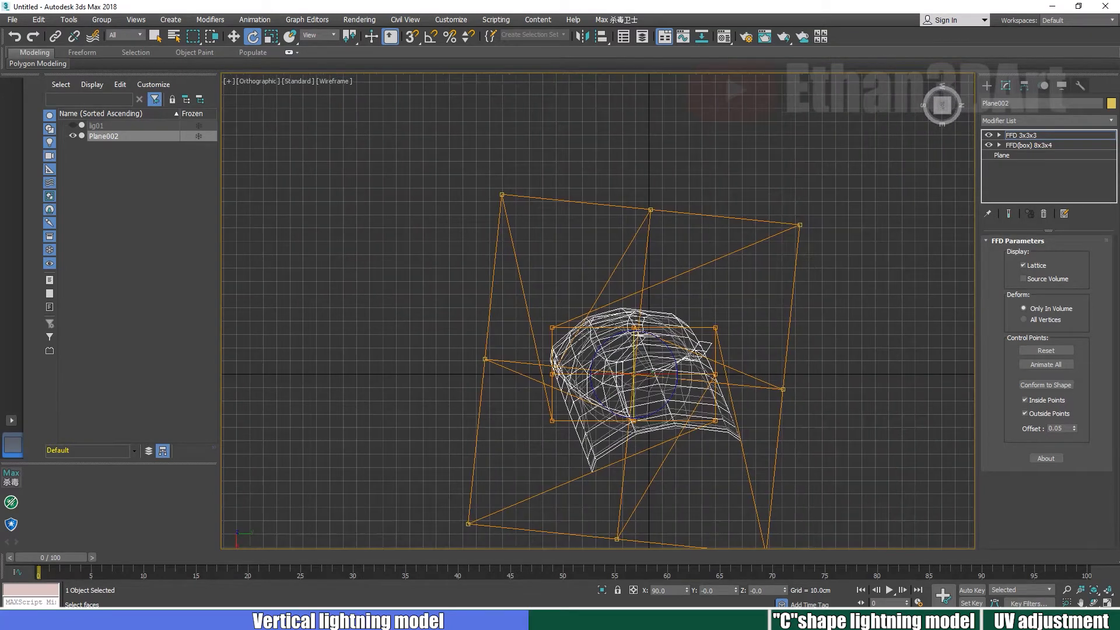
key(w)
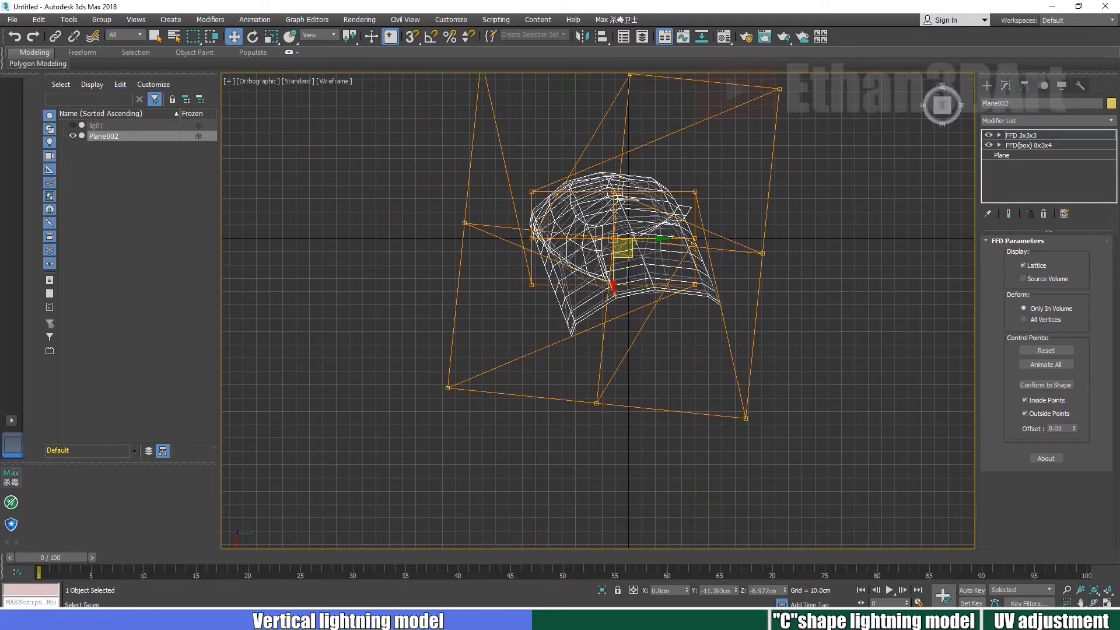
drag(623, 248, 846, 144)
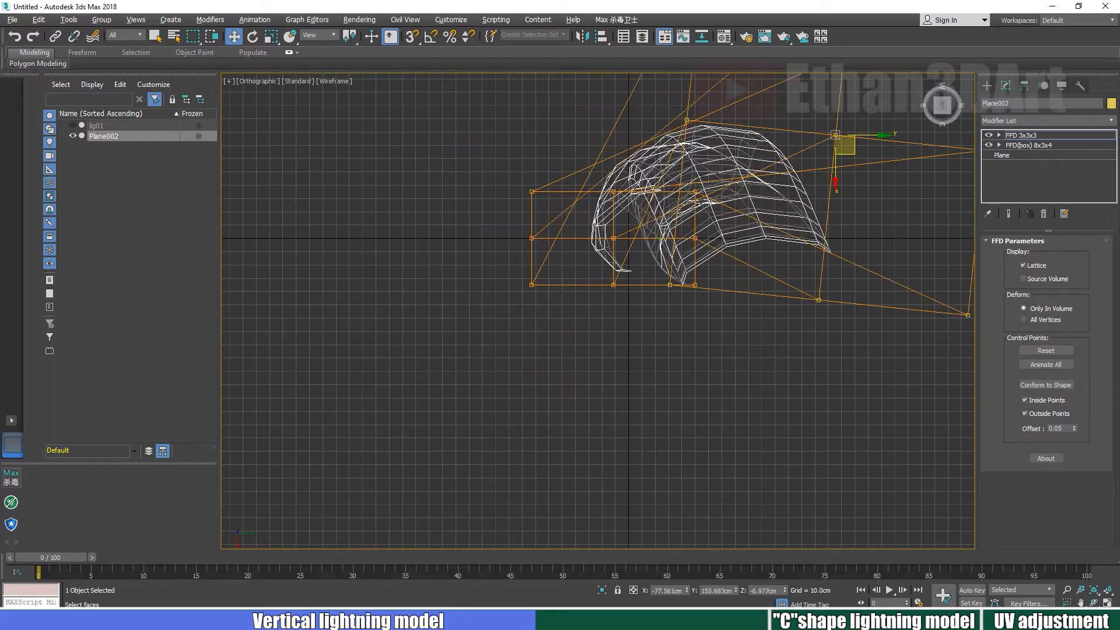
alt+middle_drag(846, 144, 833, 91)
scroll(722, 258, down, 4)
alt+middle_drag(723, 258, 753, 203)
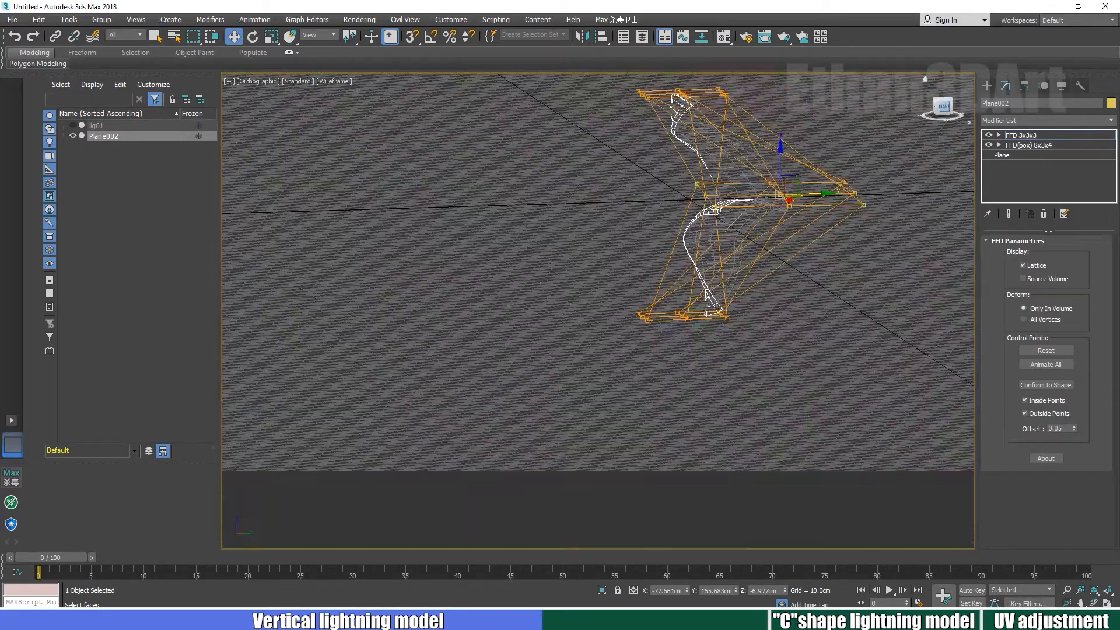
- Pull the middle control point row back in the right view to about Y 77.3, Z 0.8 cm
click(944, 107)
drag(831, 208, 649, 209)
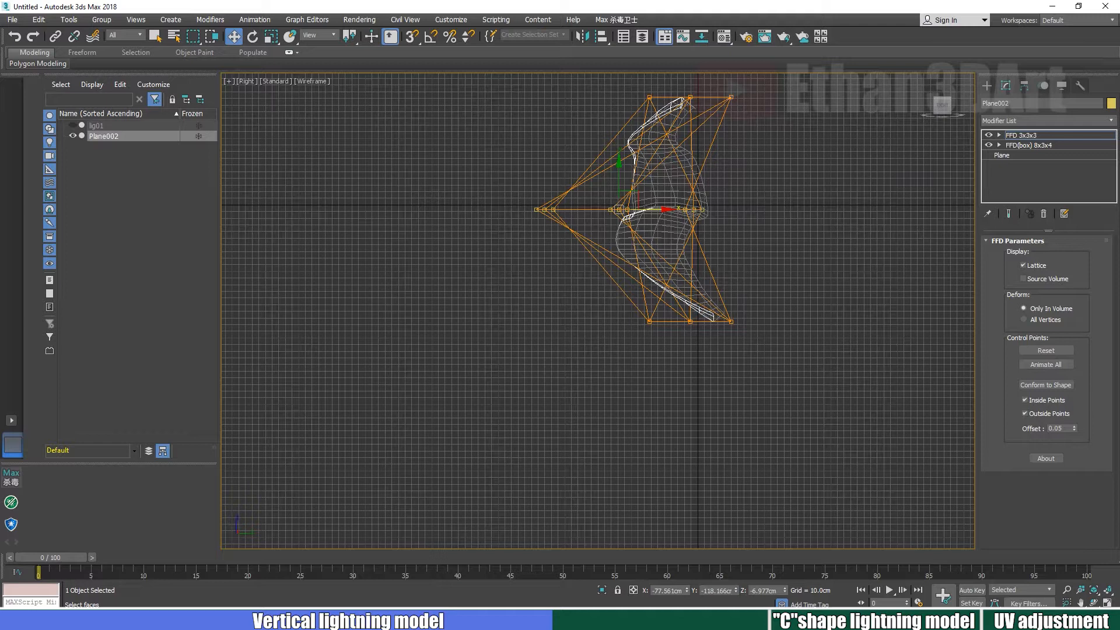
key(ctrl+z)
drag(831, 209, 758, 194)
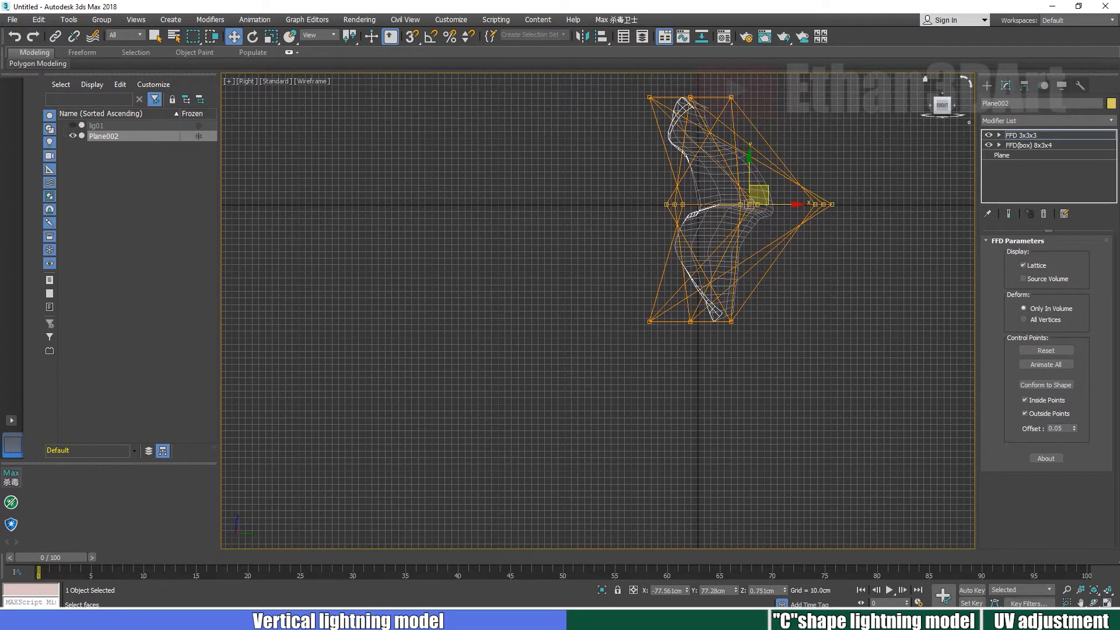
- Try further moves of the middle control point row in the top view and revert them
click(942, 94)
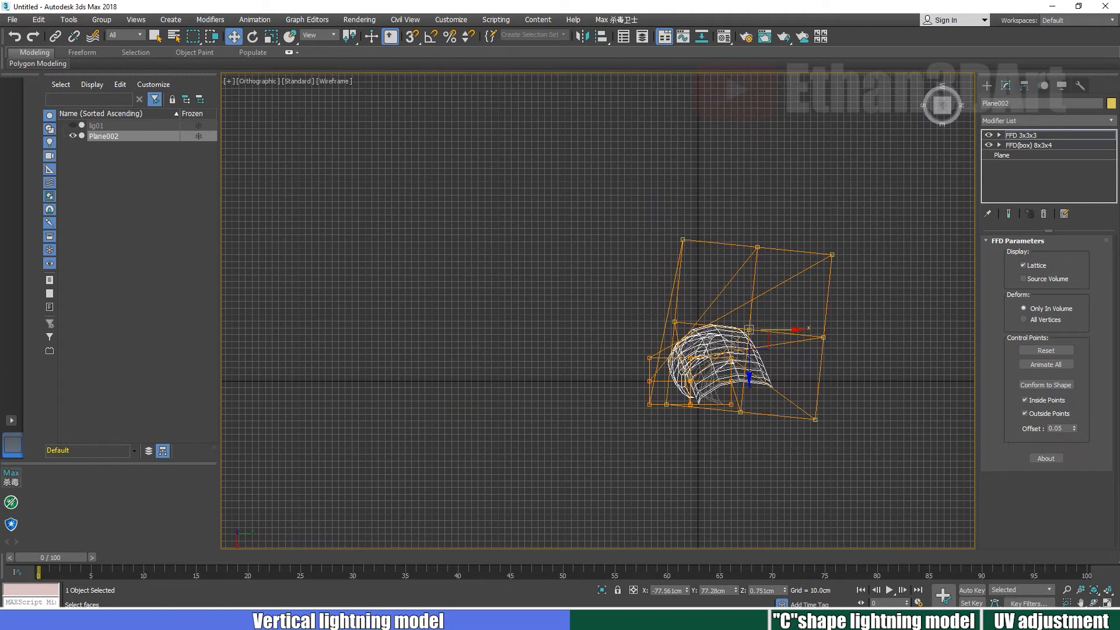
drag(782, 330, 785, 330)
key(ctrl+z)
scroll(758, 336, up, 2)
scroll(759, 335, up, 2)
drag(752, 295, 792, 102)
right_click(791, 102)
- Shift the middle control point row slightly in the front view to about X -75.7 cm and check the curve at an angle
alt+middle_drag(782, 339, 735, 216)
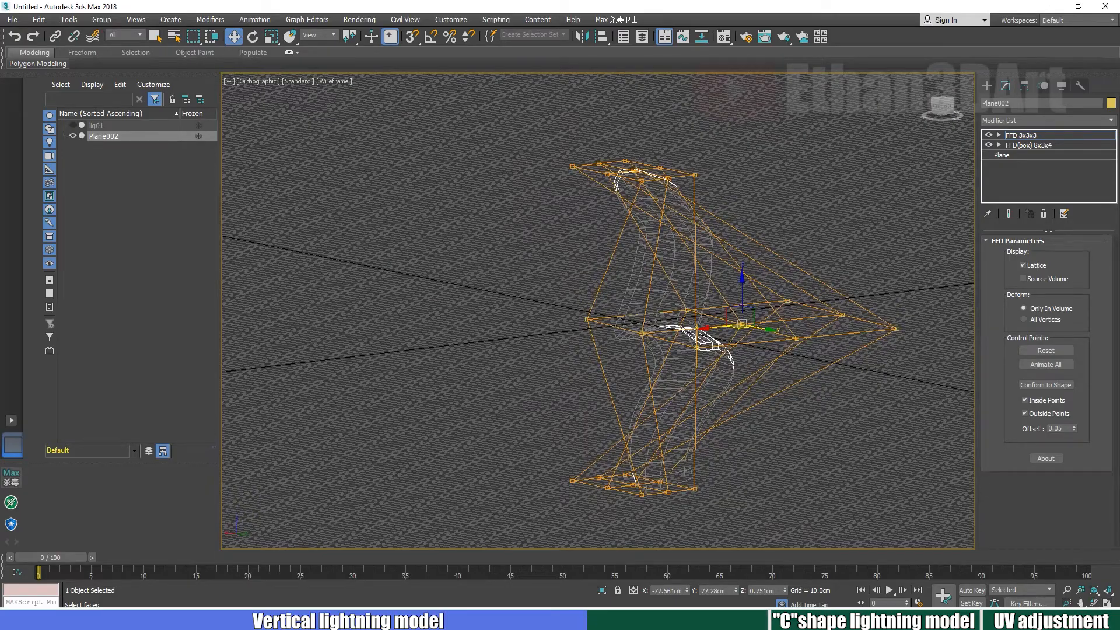
alt+middle_drag(735, 216, 916, 169)
key(f)
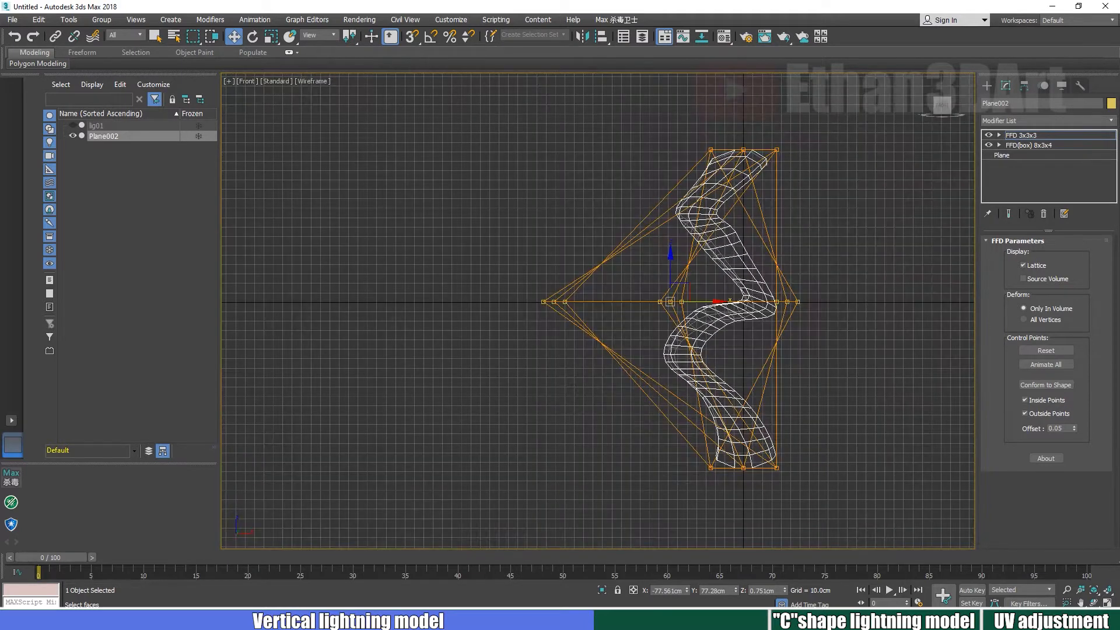
drag(680, 292, 682, 291)
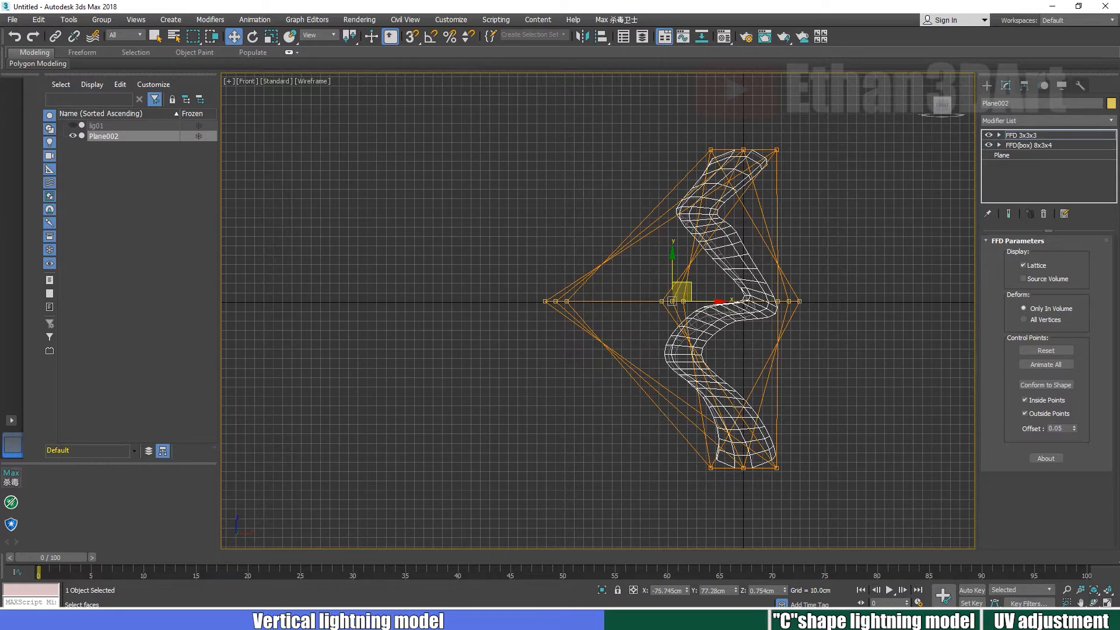
alt+middle_drag(682, 291, 613, 293)
- Add a Noise modifier above the FFD 3x3x3 and set its scale to 50
click(1048, 121)
key(n)
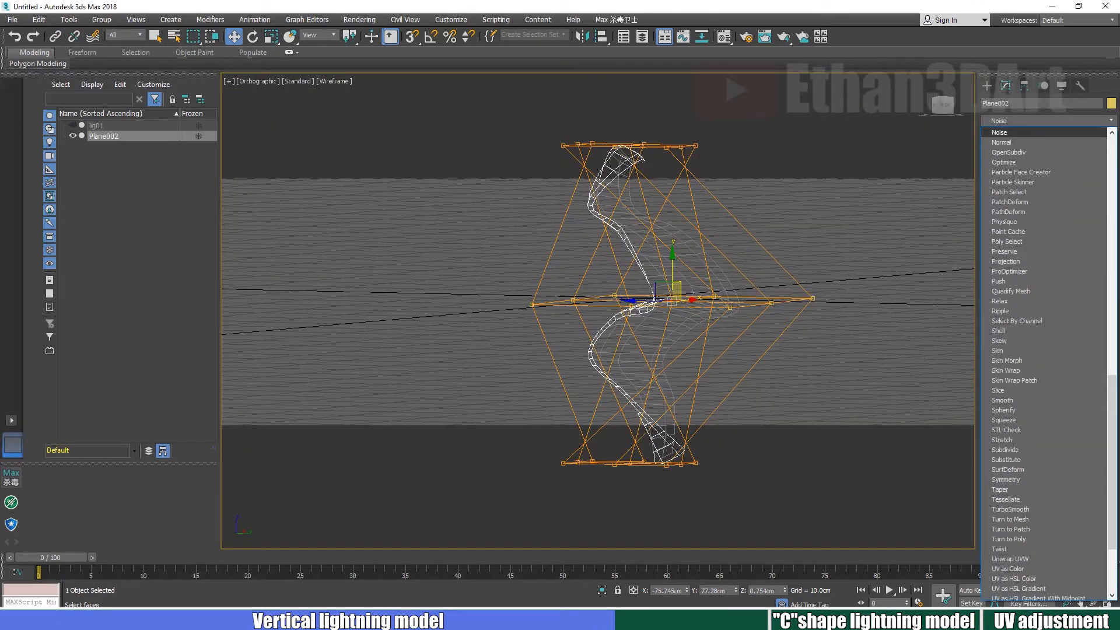
key(Return)
double_click(1057, 276)
- Set the Noise strength to 10 cm on X, Y and Z
double_click(1042, 348)
key(Tab)
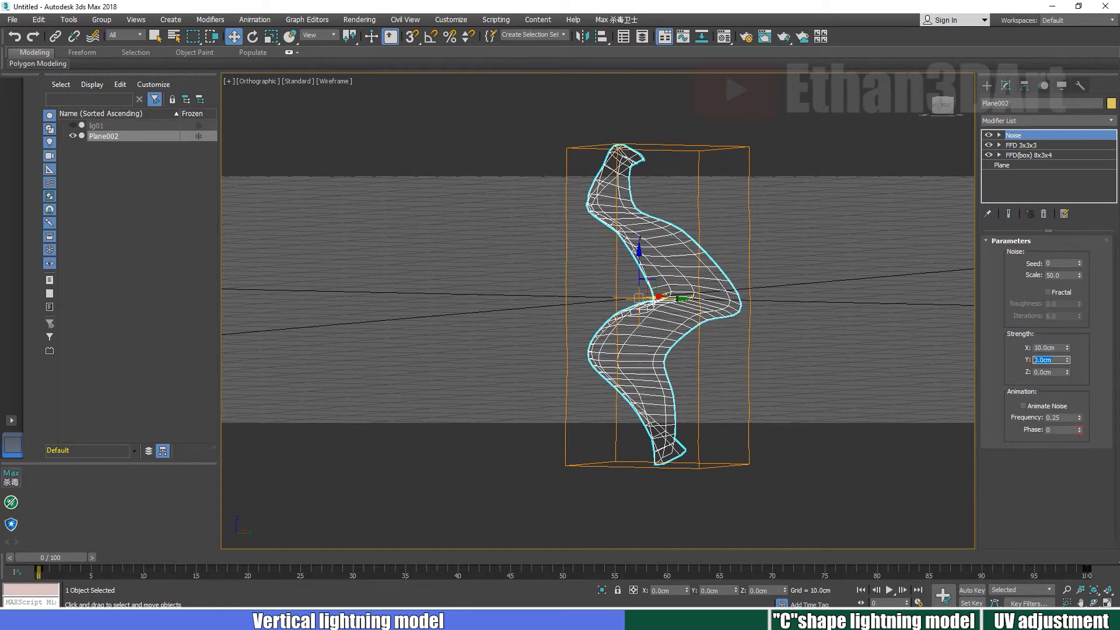
key(Tab)
text(10)
key(Return)
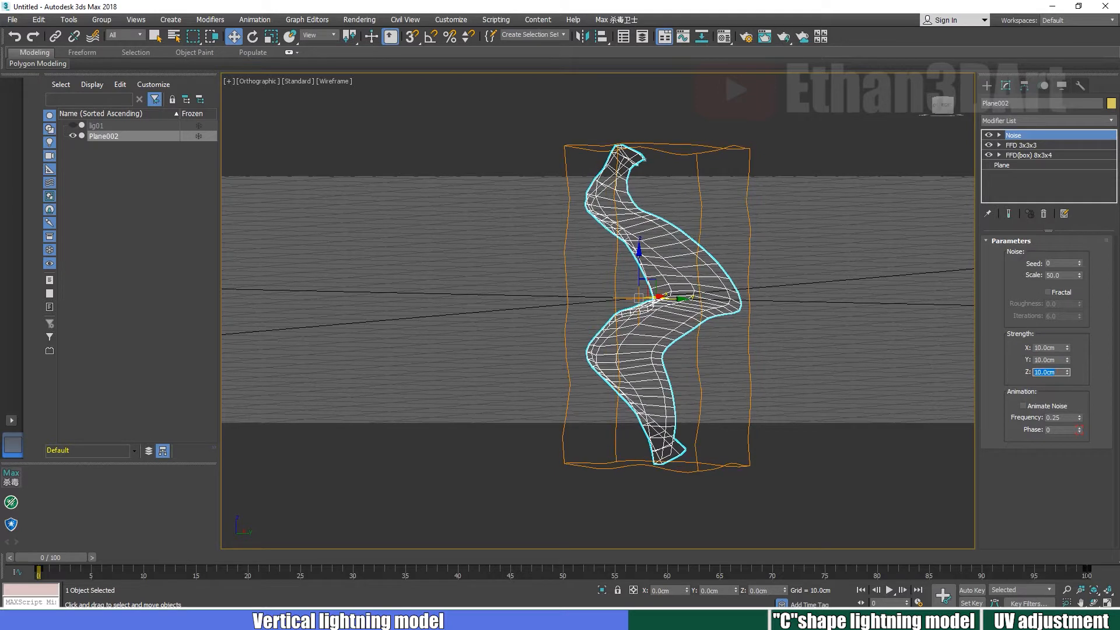
- Raise the Noise strength to about 81.6 cm on X and 105.4 cm on Z, checking the jagged shape from several angles
drag(1068, 348, 1067, 256)
drag(1067, 371, 1068, 315)
alt+middle_drag(642, 316, 816, 333)
drag(1068, 348, 1068, 303)
drag(1067, 372, 1067, 309)
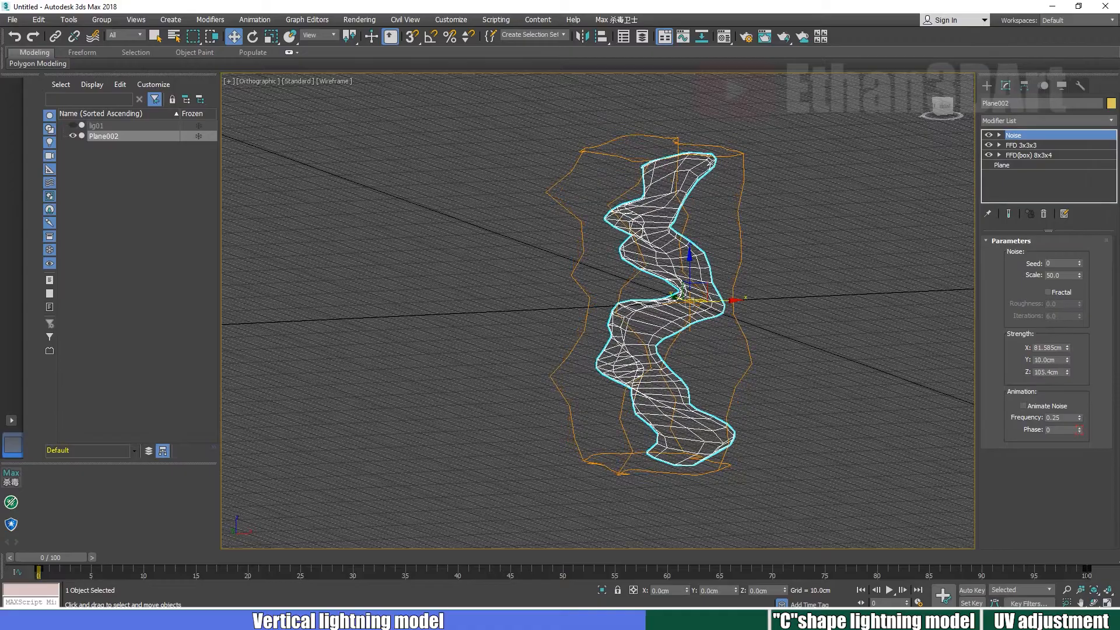
alt+middle_drag(787, 321, 618, 298)
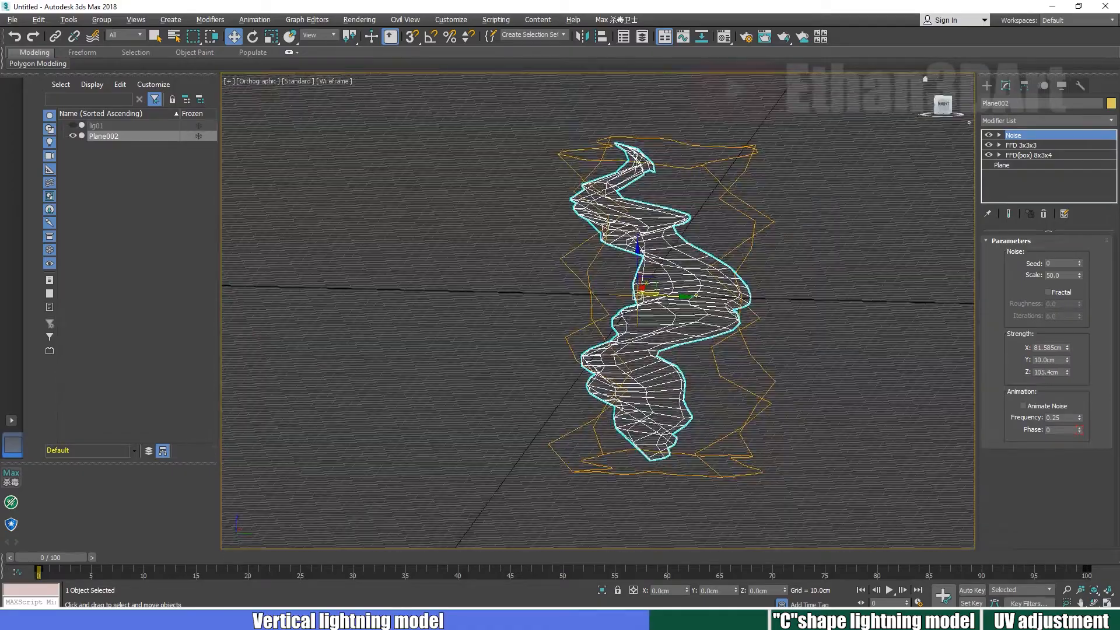
- Lower the Noise Z strength to about 44.3 cm and try an extreme X strength of about 625.8 cm
click(944, 104)
drag(1068, 372, 1068, 413)
drag(1067, 348, 1068, 373)
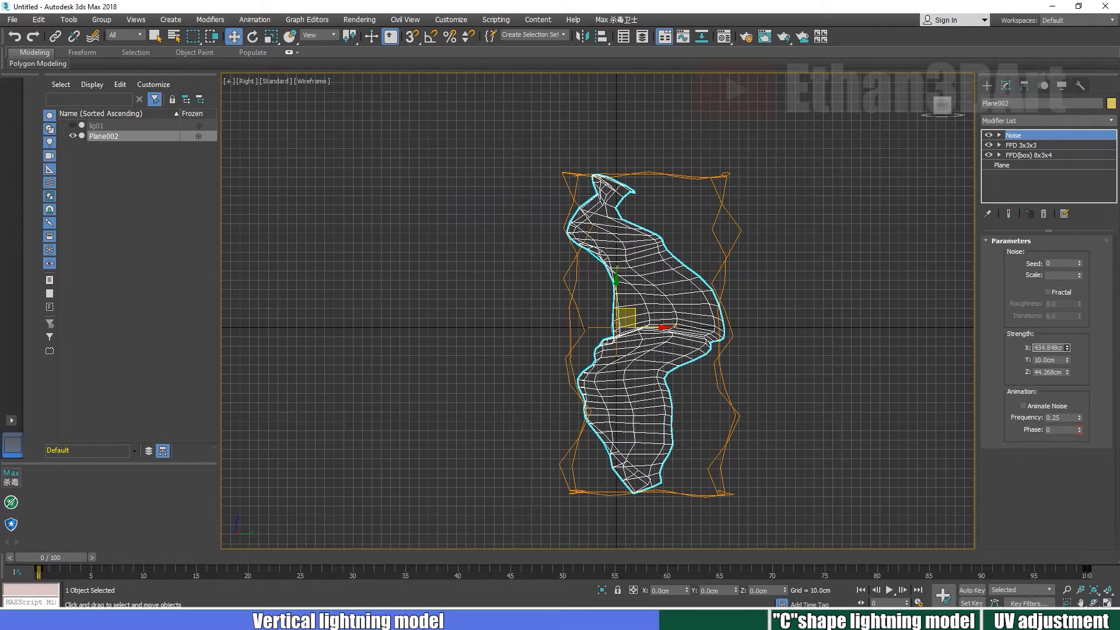
drag(1068, 251, 1067, 257)
alt+middle_drag(671, 333, 543, 353)
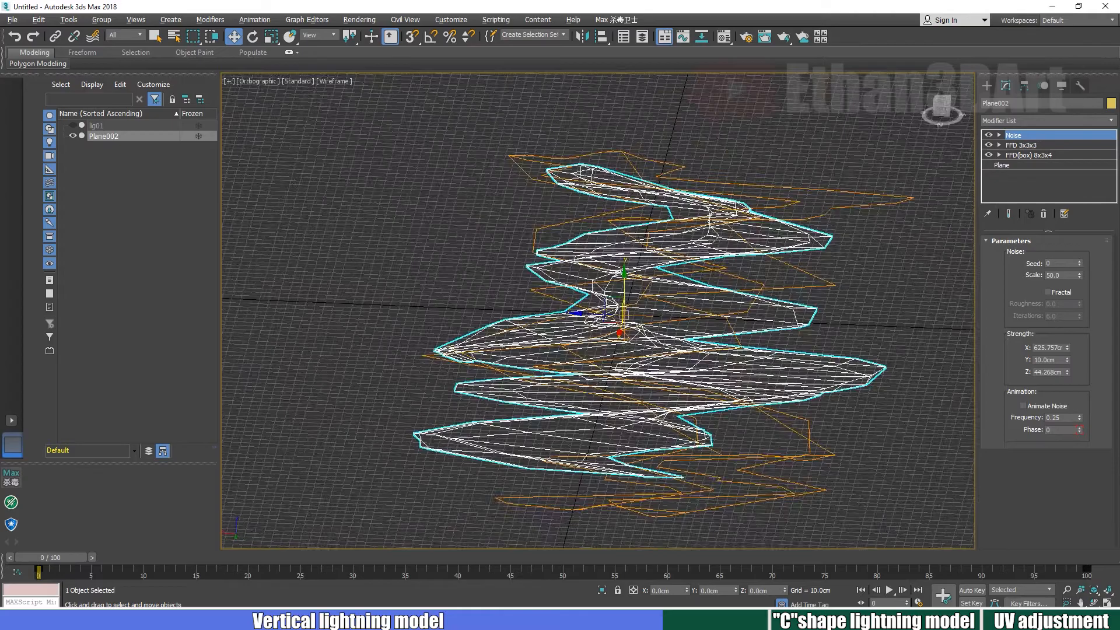
- Reduce the Noise X strength to about 81.3 cm, raise Y to 18.4 cm, and check the strip from the front
drag(1068, 349, 1068, 420)
alt+middle_drag(636, 350, 584, 333)
drag(1068, 360, 1068, 342)
alt+middle_drag(642, 333, 794, 315)
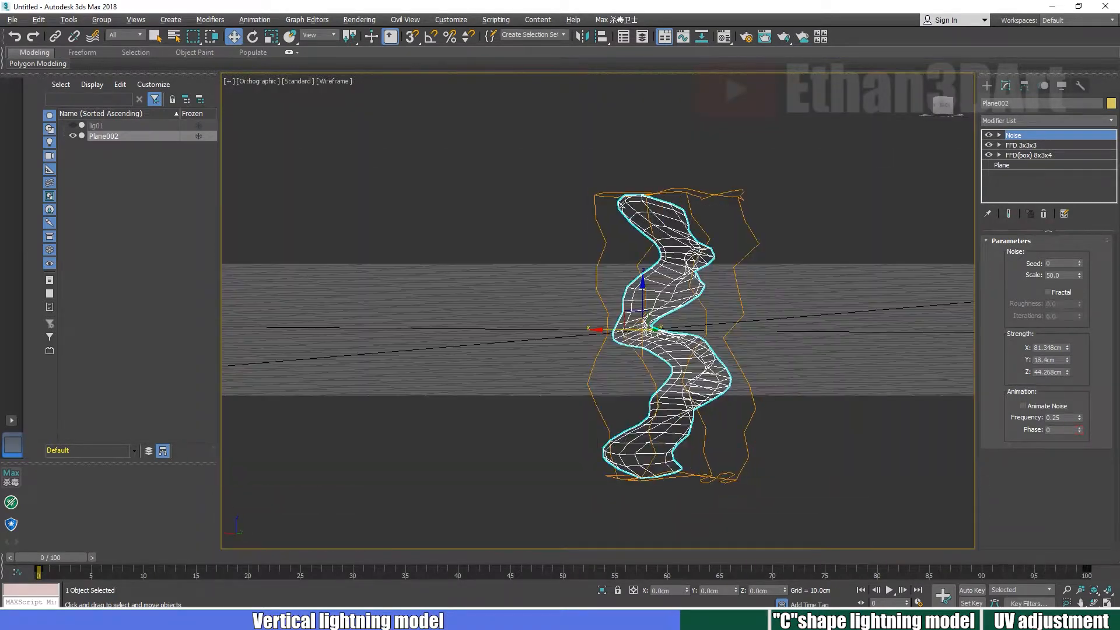
scroll(793, 315, down, 5)
key(f)
scroll(759, 322, down, 4)
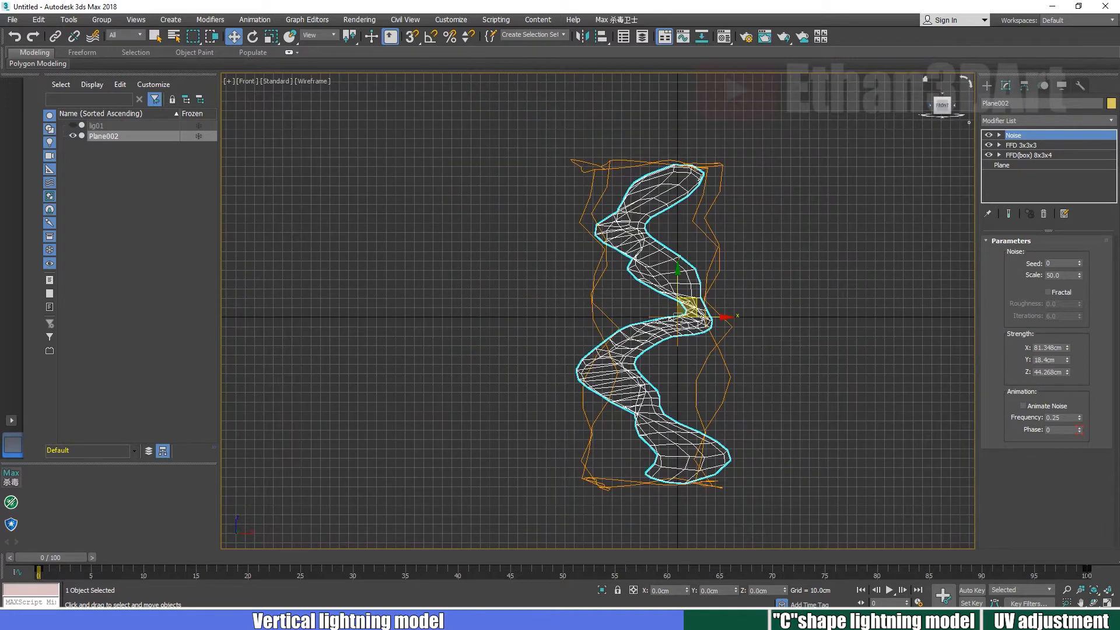
- Refine the Noise strength to about 60.2 cm on X and 52.7 cm on Z using the back and right views
click(929, 105)
click(929, 105)
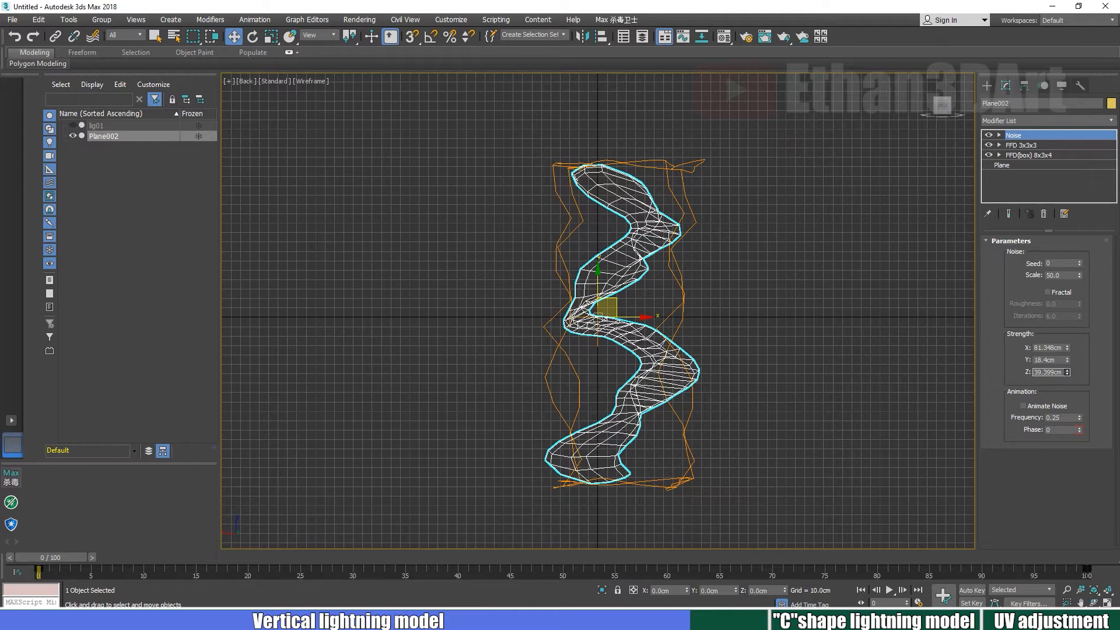
drag(1068, 349, 1068, 366)
alt+middle_drag(607, 326, 735, 333)
click(946, 106)
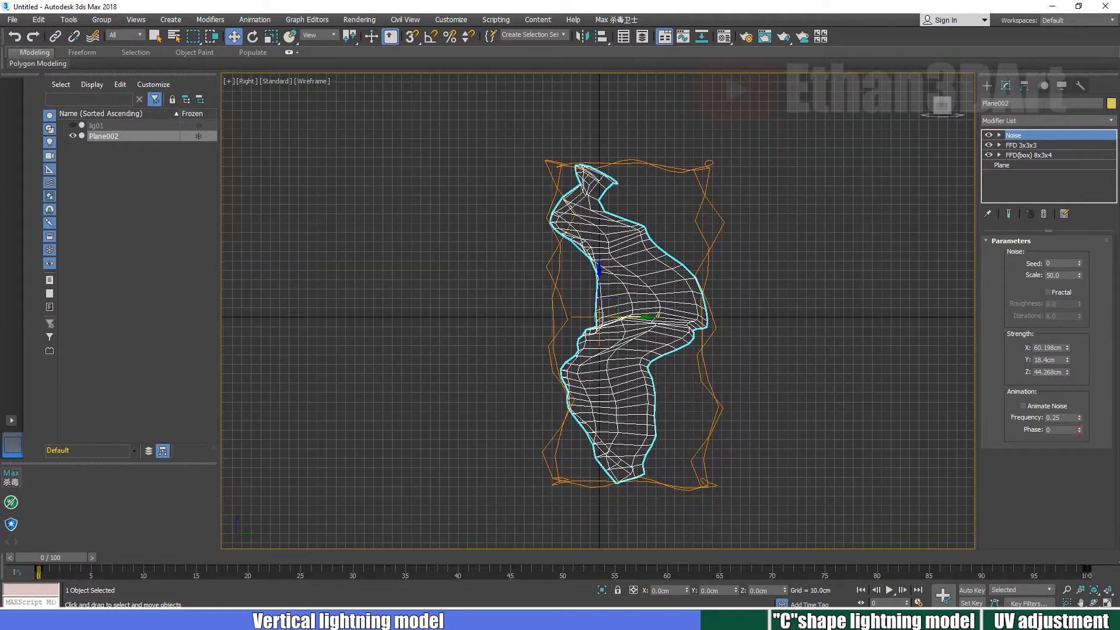
drag(1068, 373, 1068, 366)
- Deselect the strip, examine its overall shape at an angle, and select it again
alt+middle_drag(618, 327, 660, 367)
click(782, 286)
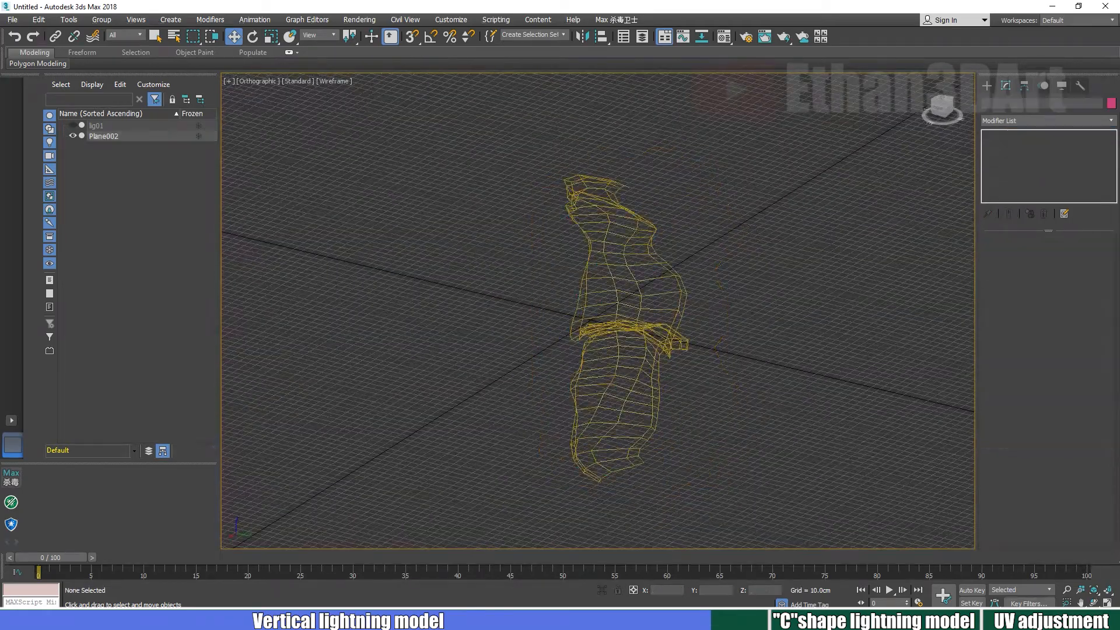
alt+middle_drag(785, 281, 839, 262)
click(753, 268)
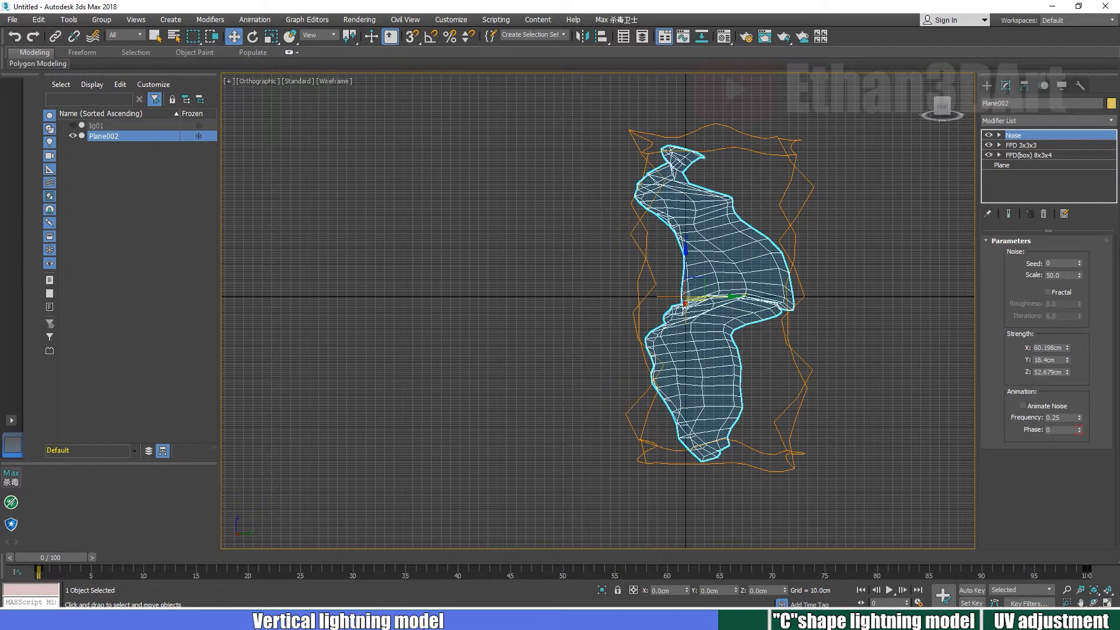
double_click(107, 136)
drag(117, 136, 97, 126)
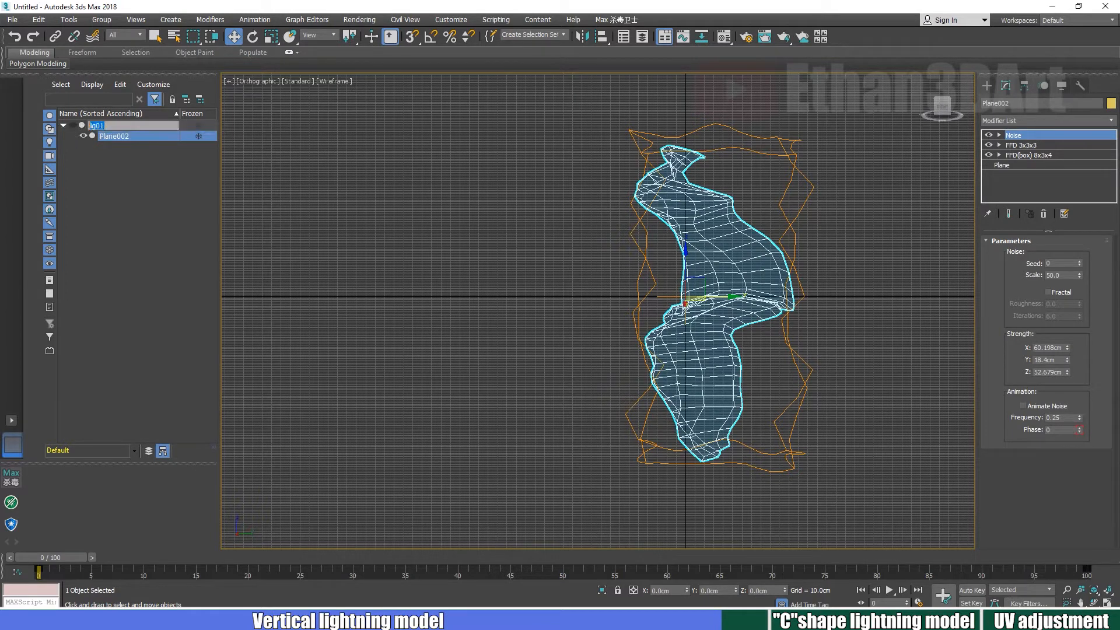
key(ctrl+z)
key(ctrl+z)
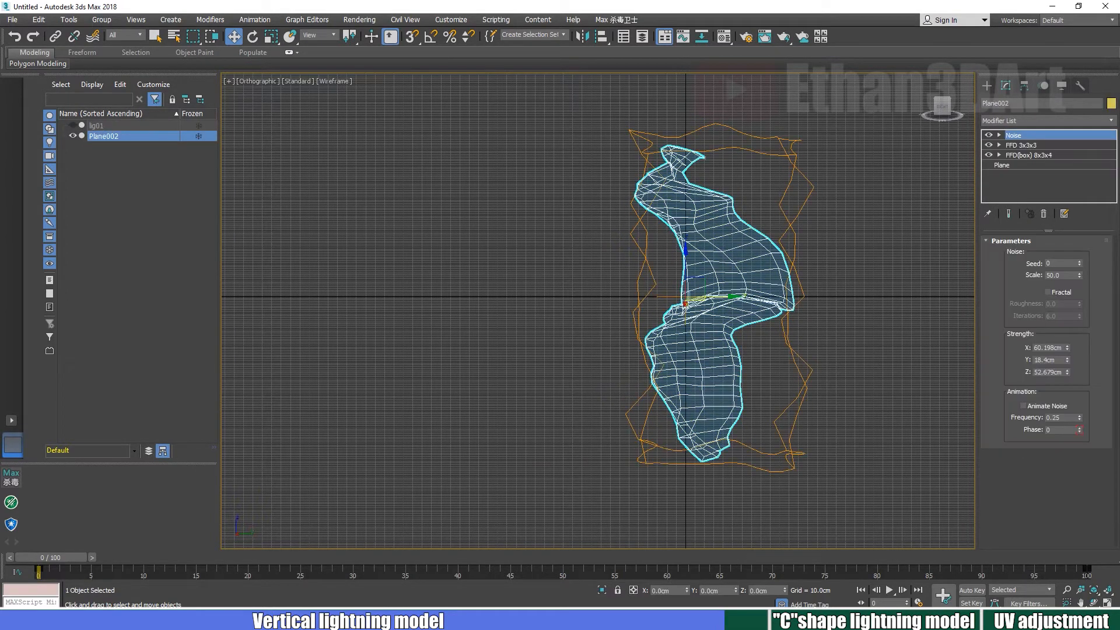
- Rename Plane002 as ligLong
click(105, 136)
key(BackSpace)
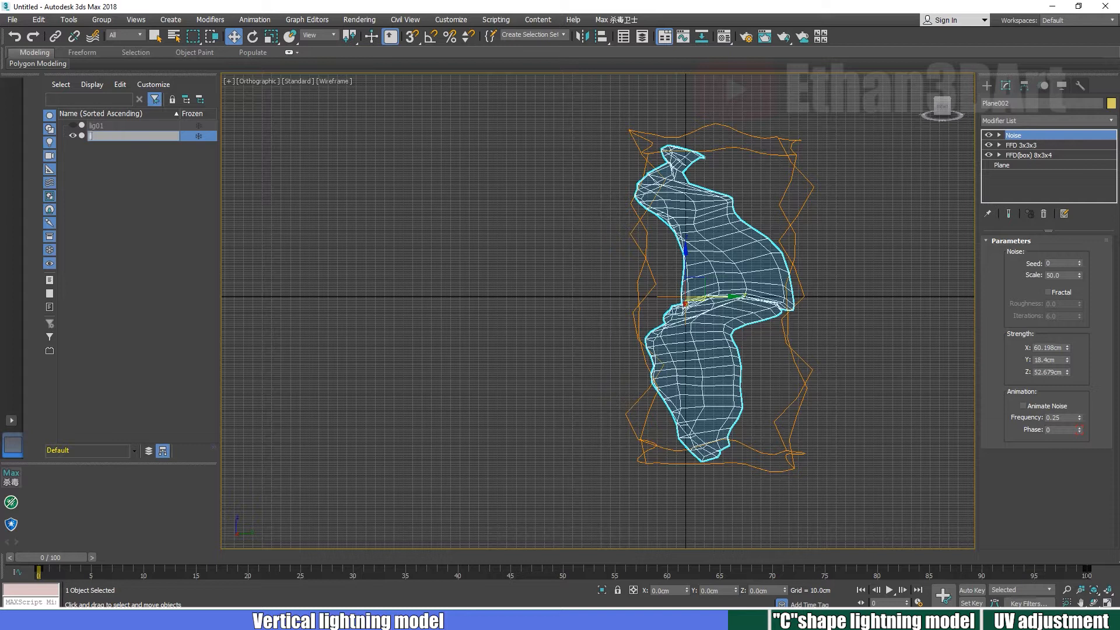
text(ligLong)
key(Return)
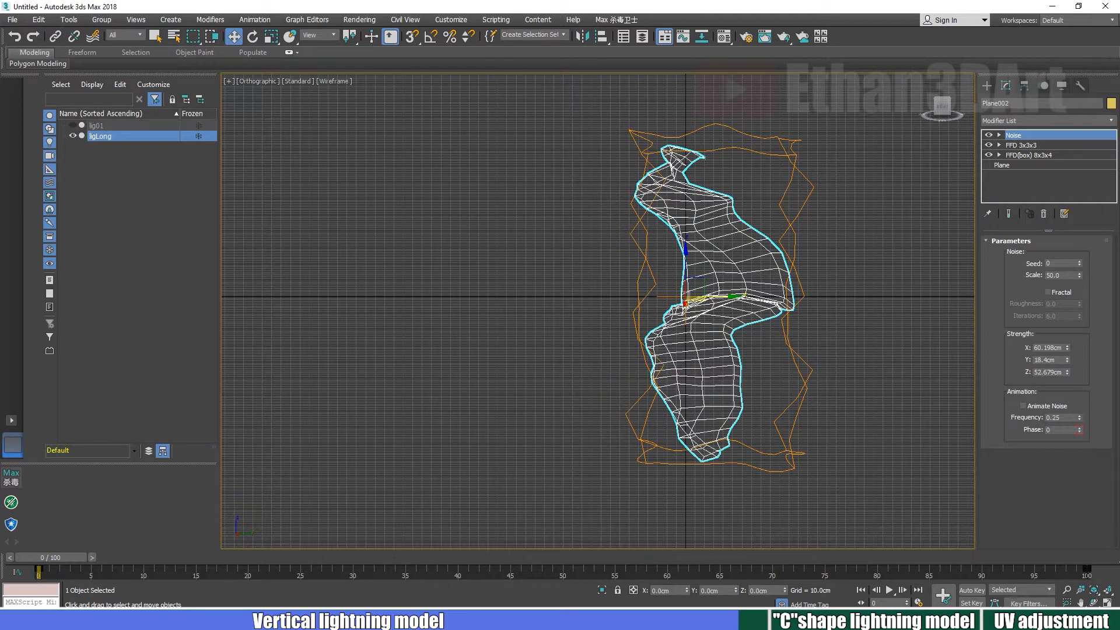
- Rename the vertical lightning strip as ligVer and clear the selection
double_click(101, 136)
key(Return)
double_click(100, 135)
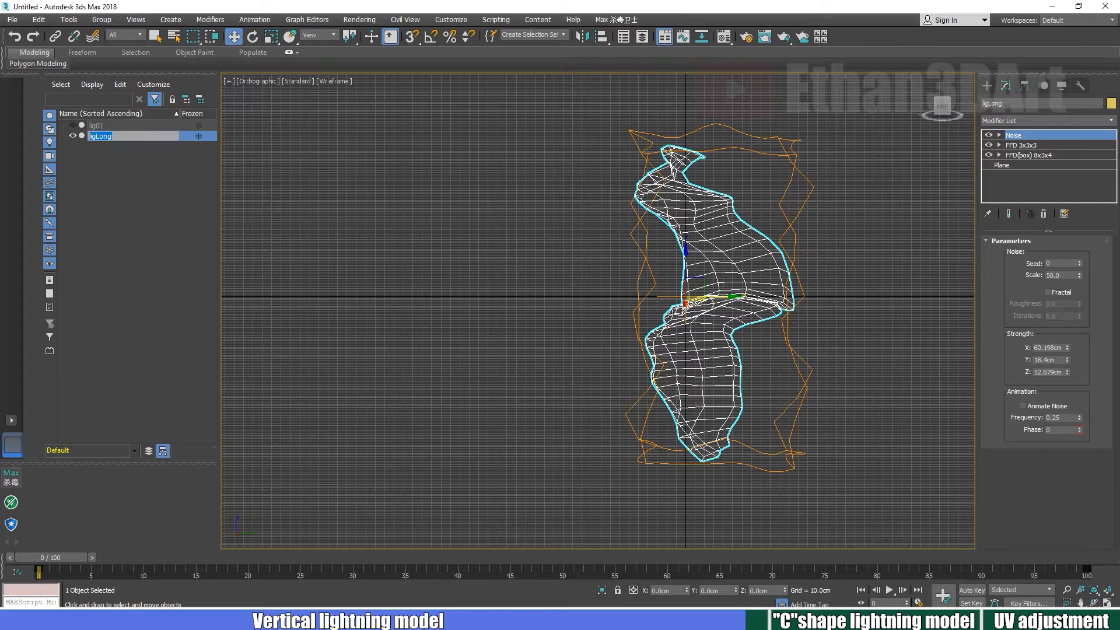
key(Return)
double_click(100, 136)
text(ligVer)
key(Return)
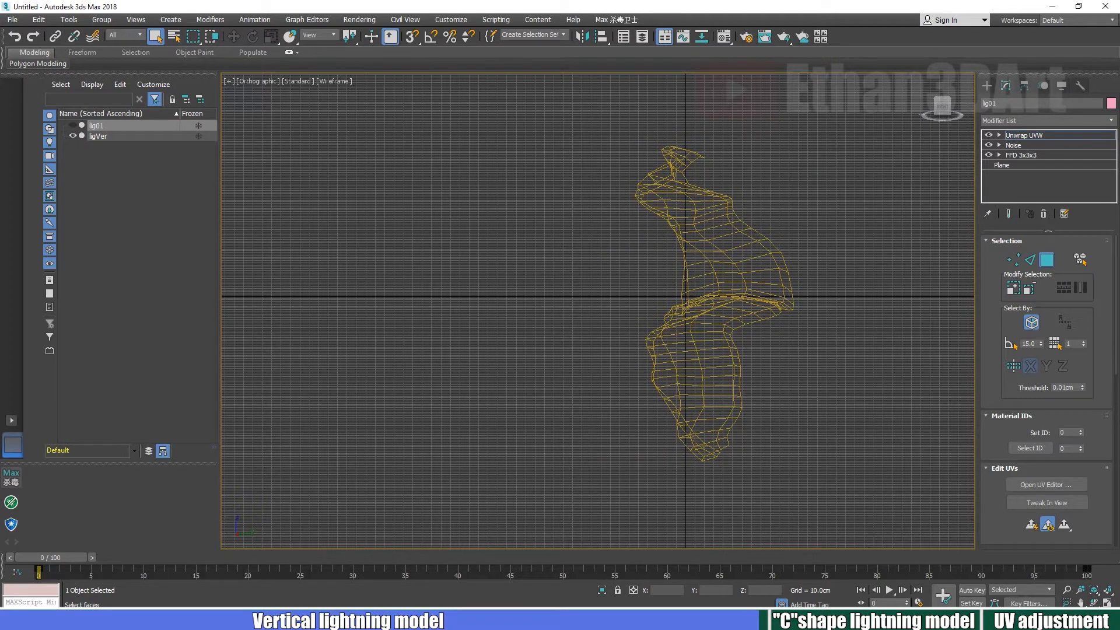
click(134, 222)
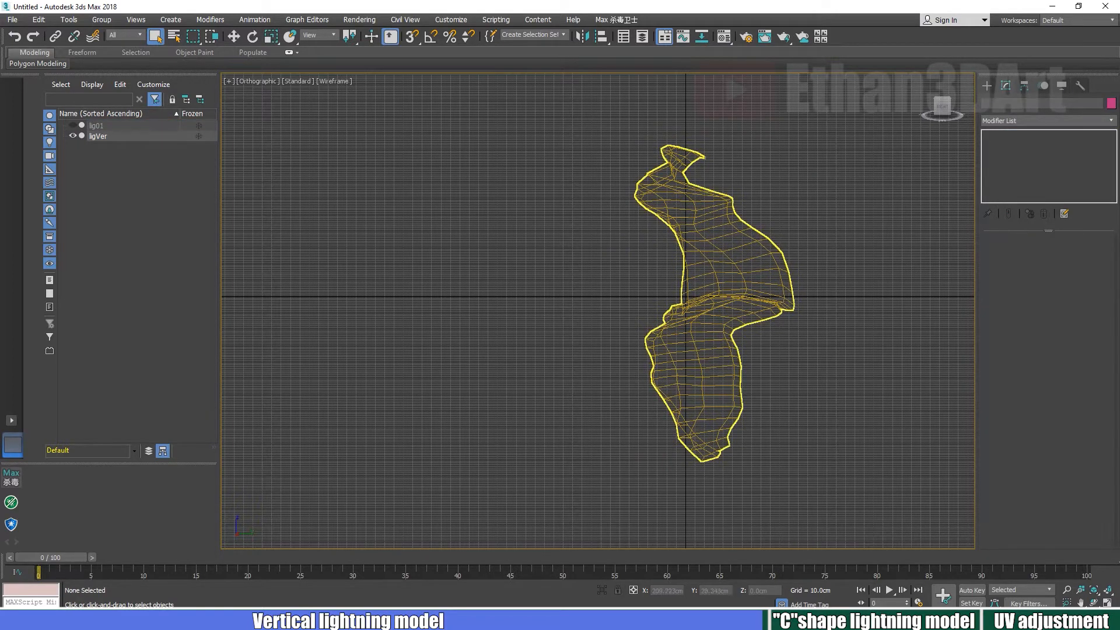
- Clone the vertical lightning strip ligVer as an independent copy and hide the original
click(707, 303)
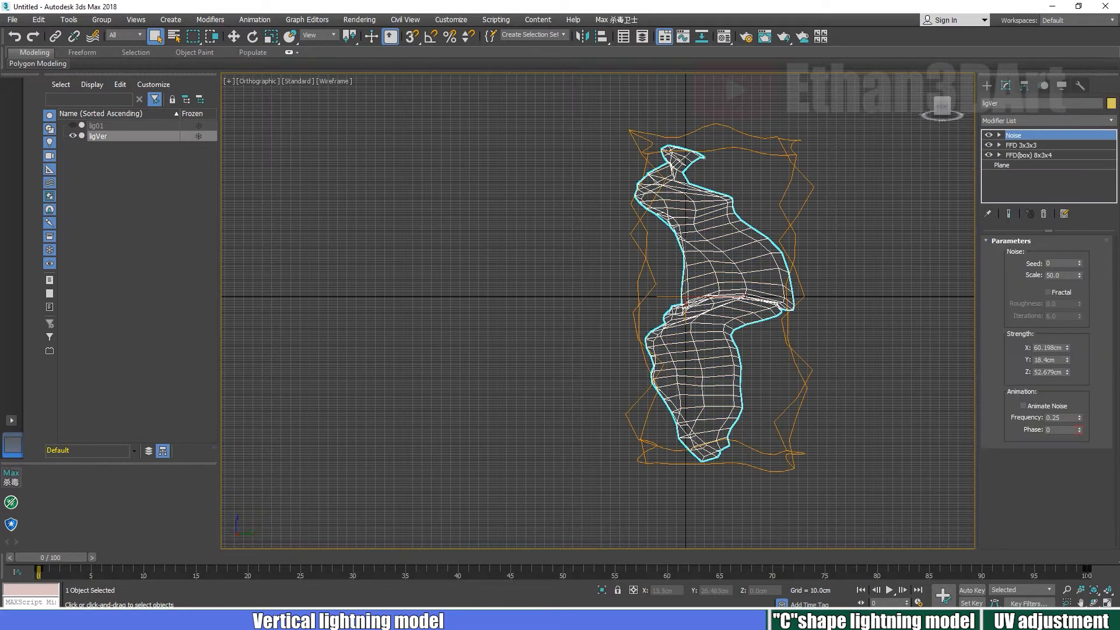
key(c)
key(Return)
key(ctrl+v)
click(515, 282)
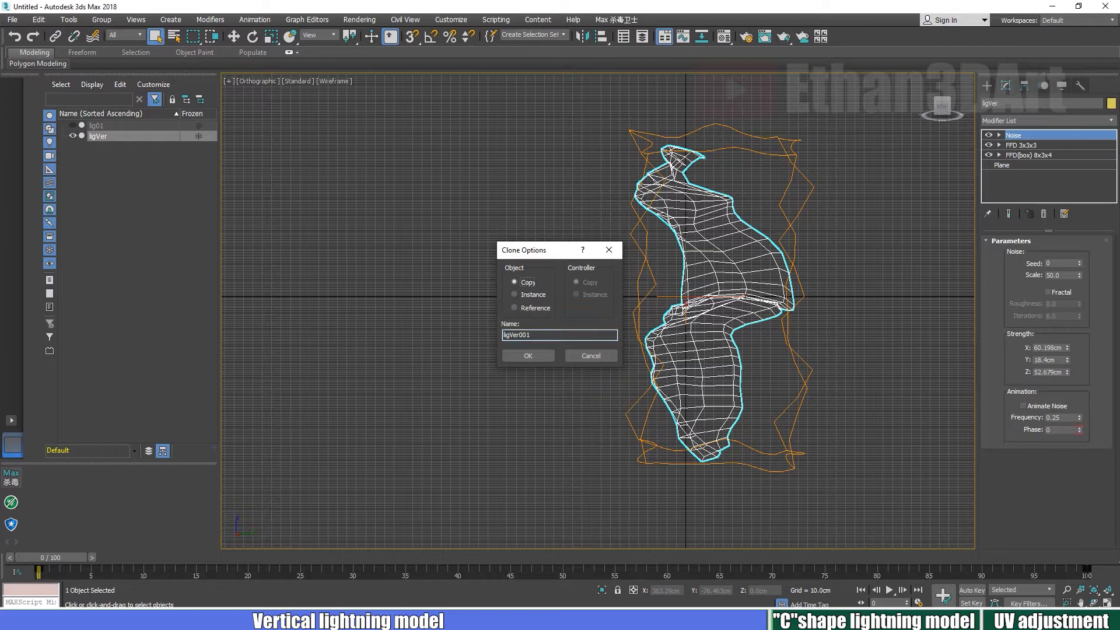
click(528, 355)
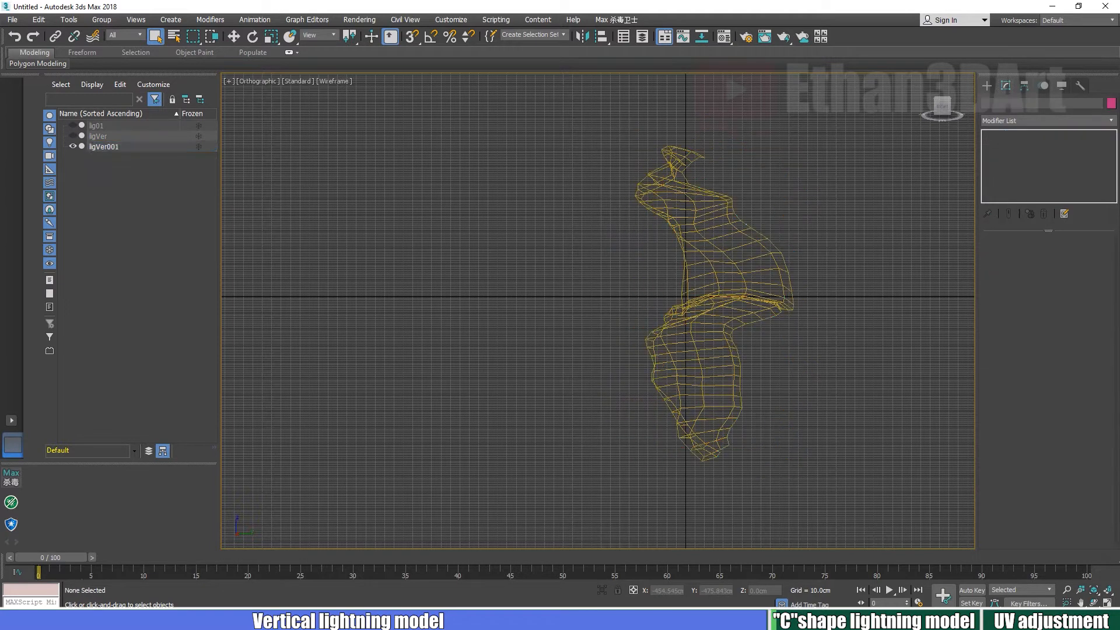
- Rename the cloned strip as ligRing
double_click(120, 146)
drag(120, 147, 95, 147)
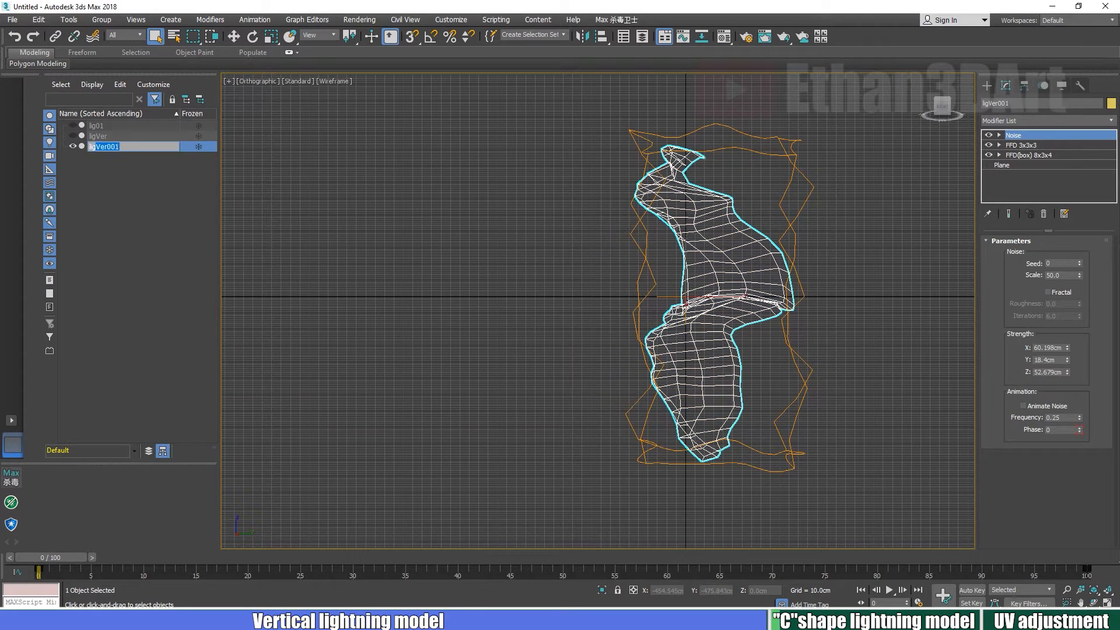
text(Ring)
key(Return)
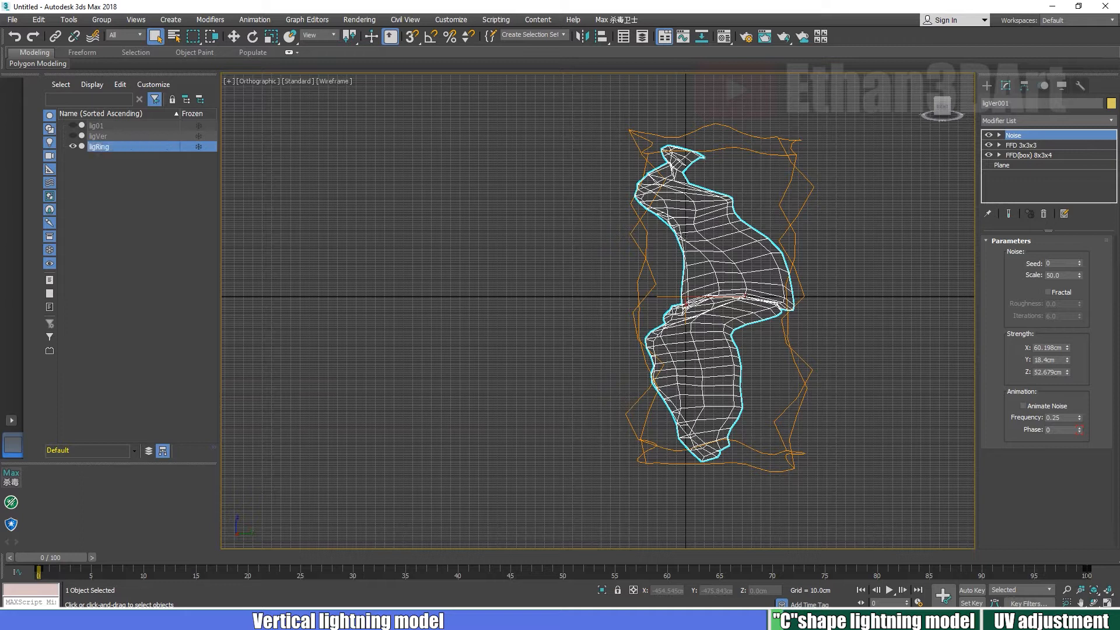
- Add a Bend modifier to ligRing and set its angle to 220
click(1048, 120)
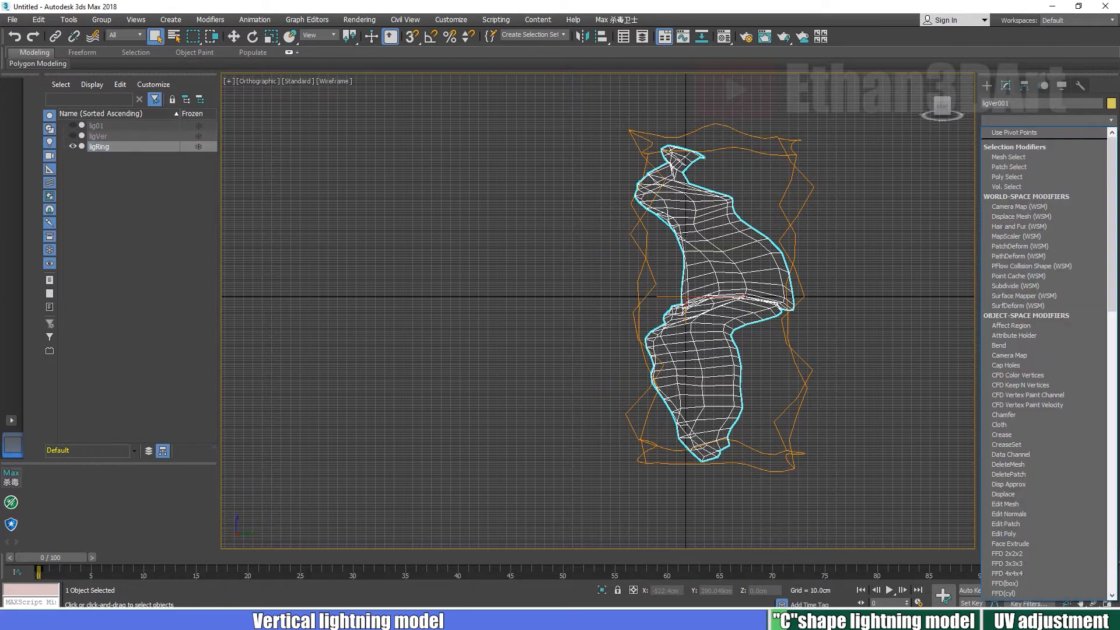
click(999, 345)
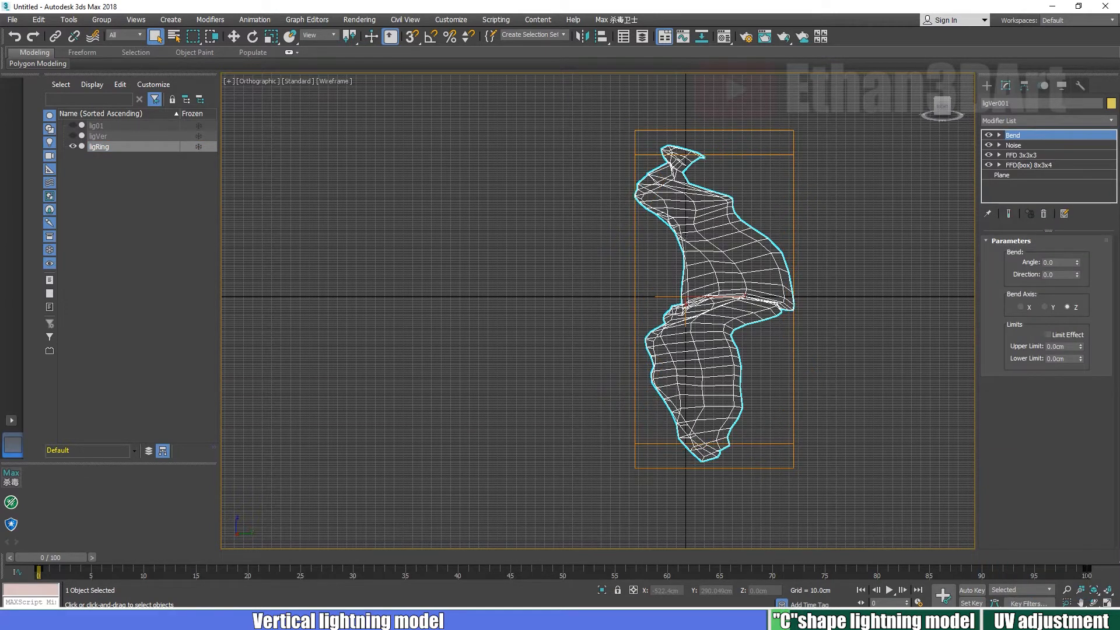
double_click(1049, 263)
text(1)
text(20)
key(Return)
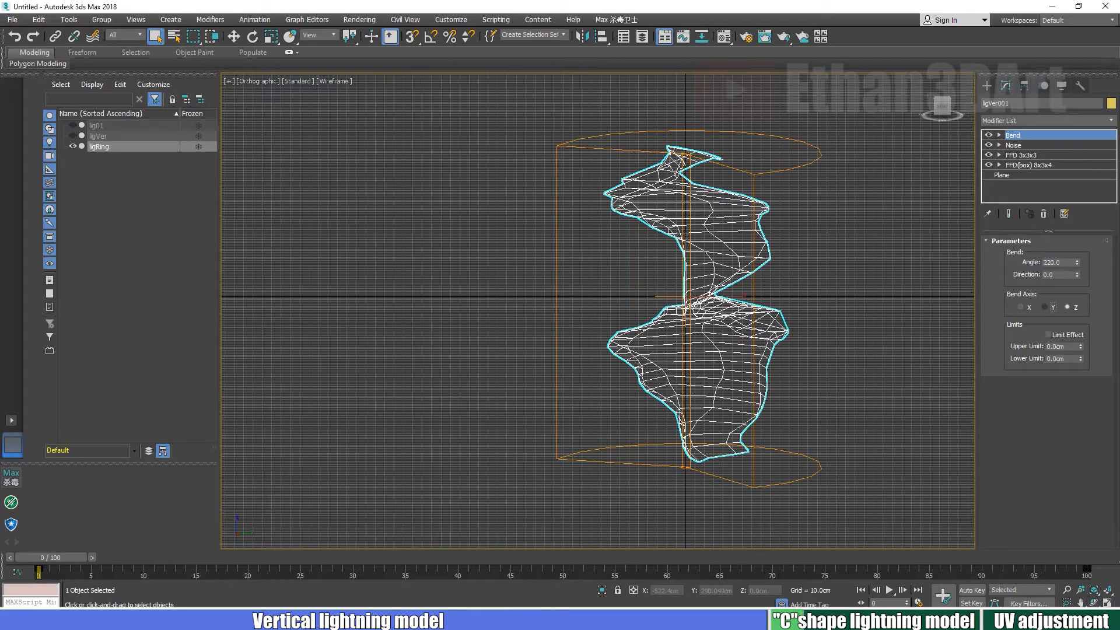
- Try the bend axes on ligRing and settle on Y while checking the curve in the front view
click(1045, 307)
click(1020, 307)
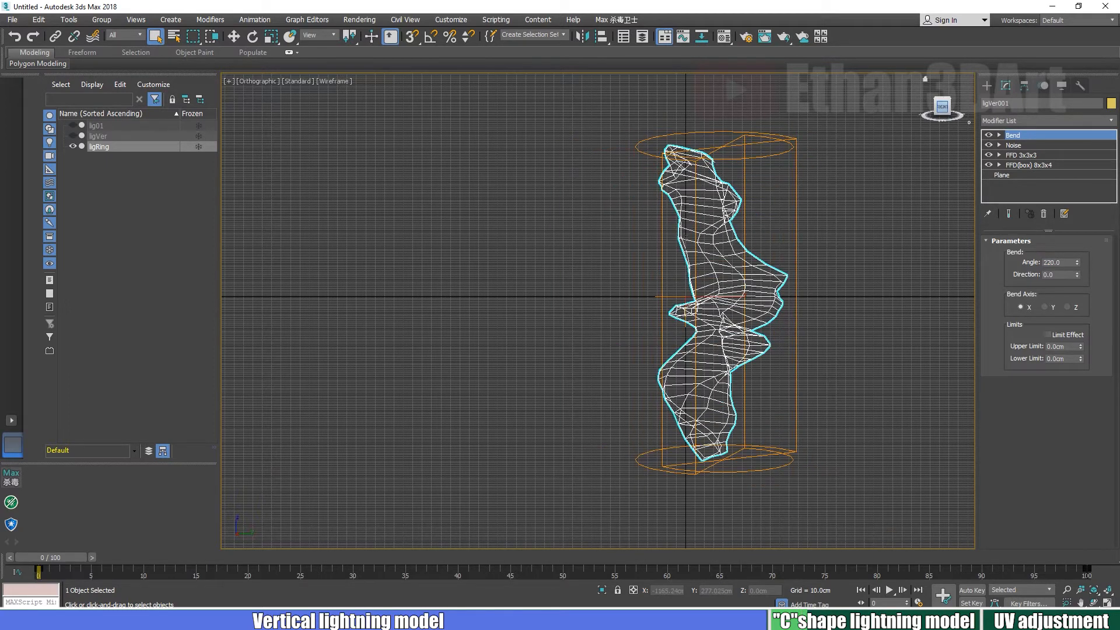
click(943, 107)
click(883, 259)
key(f)
scroll(883, 260, down, 3)
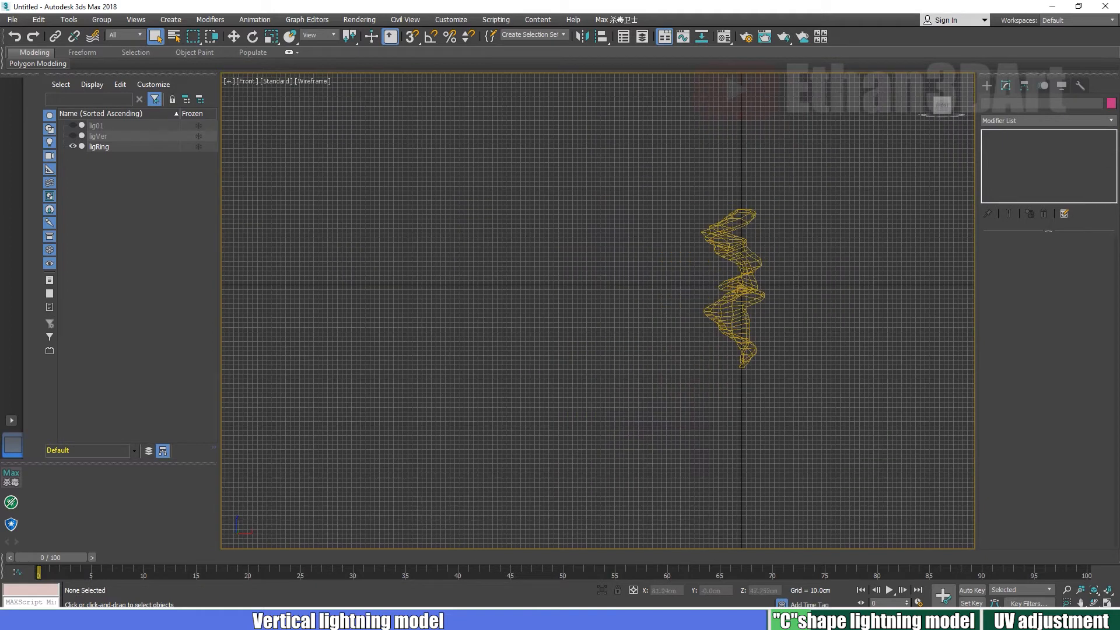
click(752, 263)
click(1045, 307)
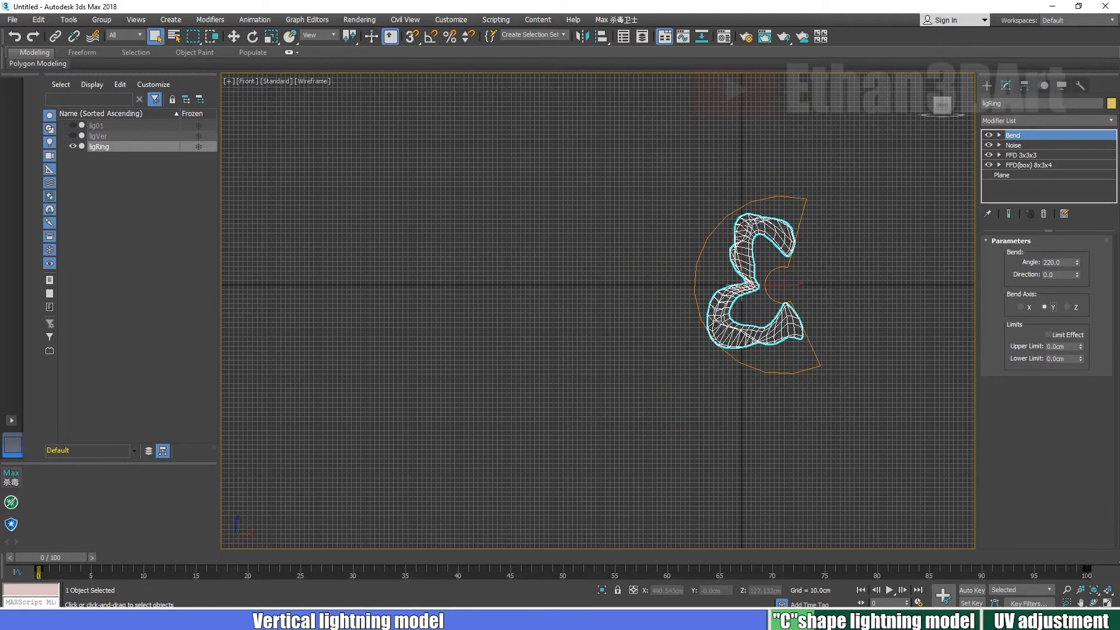
- Move the Bend modifier's center to about 96.5 cm on X so the strip opens into a wide C shape
click(1000, 135)
click(1021, 145)
drag(751, 275, 787, 285)
key(ctrl+z)
click(1021, 155)
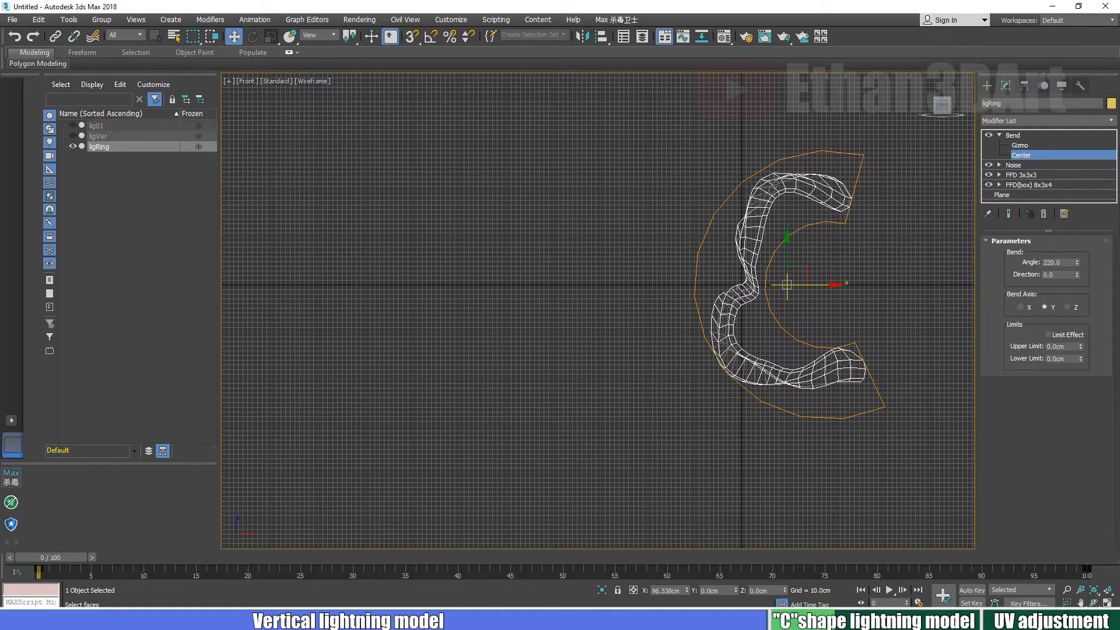
- Rotate the C-shaped strip about 90 degrees in the front view with angle snap, so its opening faces down
click(1014, 135)
key(e)
key(a)
drag(774, 313, 787, 273)
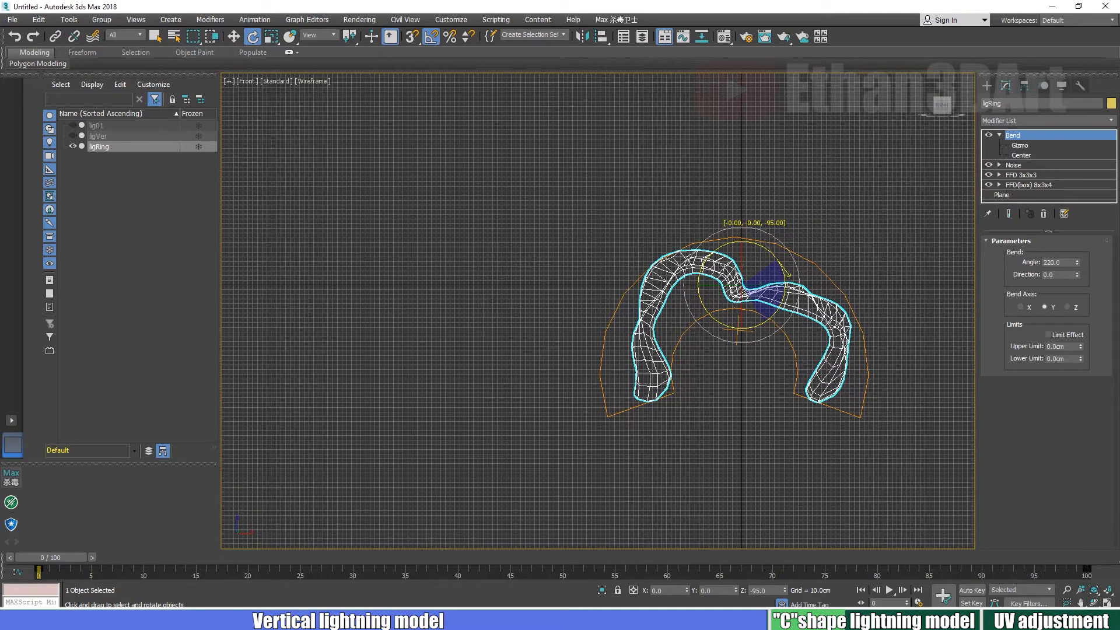
drag(786, 272, 788, 273)
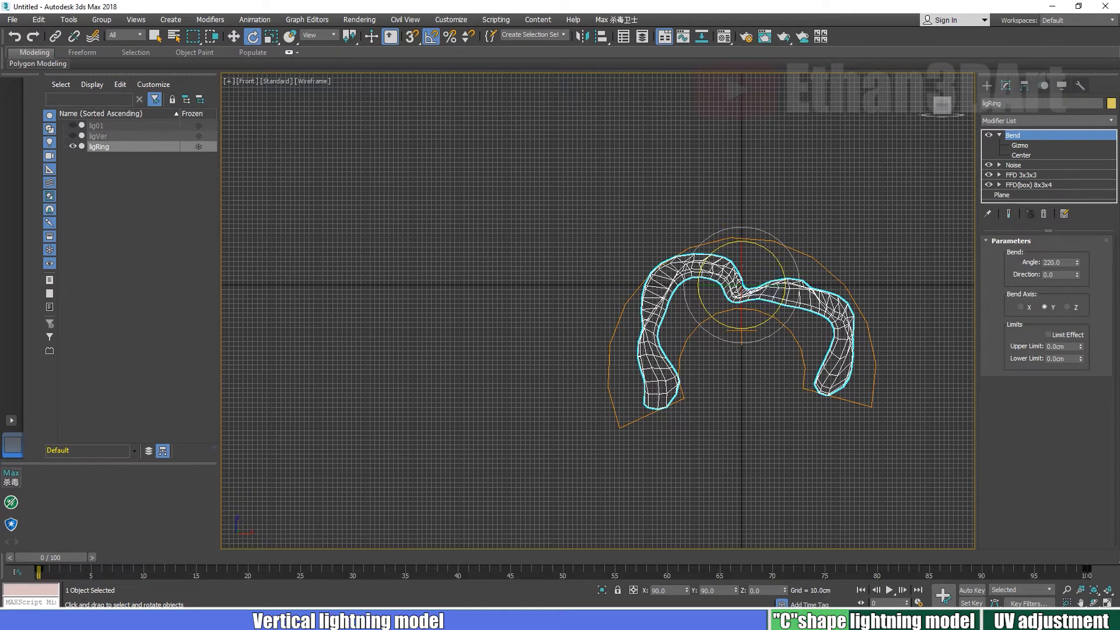
- Fine-tune the arc's rotation to level its two ends and raise it to about 231 cm on Z
scroll(817, 368, up, 2)
middle_drag(816, 368, 751, 347)
drag(688, 213, 668, 155)
scroll(666, 252, down, 3)
key(w)
scroll(692, 166, up, 3)
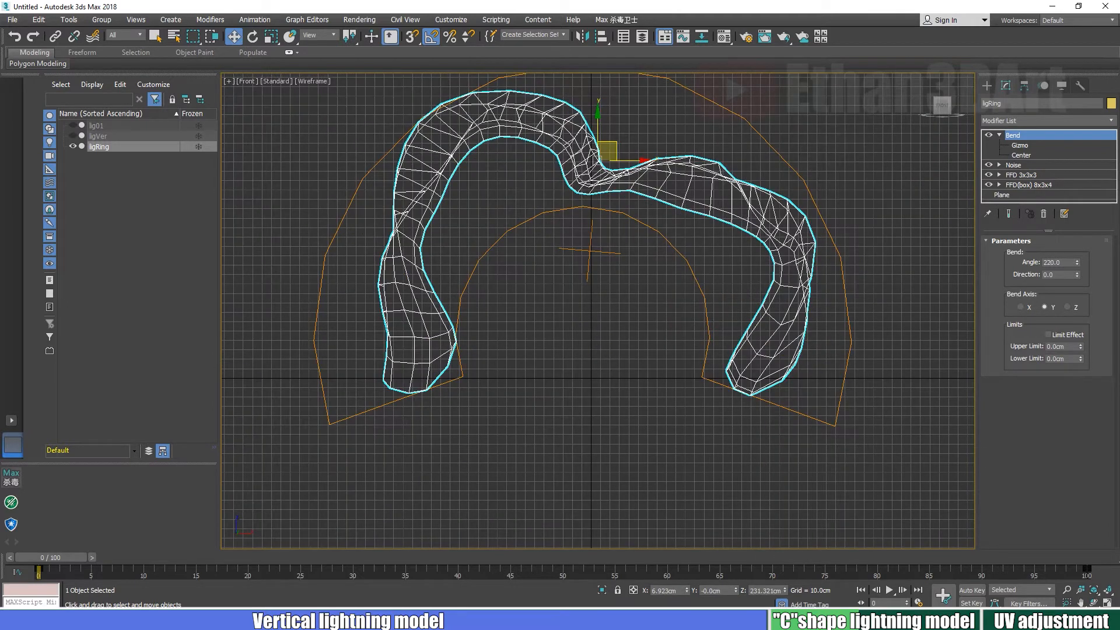
- Increase the Bend angle to 241.5 and check the arc at an angle and from the front
mouse_move(1077, 263)
mouse_down()
mouse_move(1077, 233)
mouse_move(1077, 250)
mouse_up()
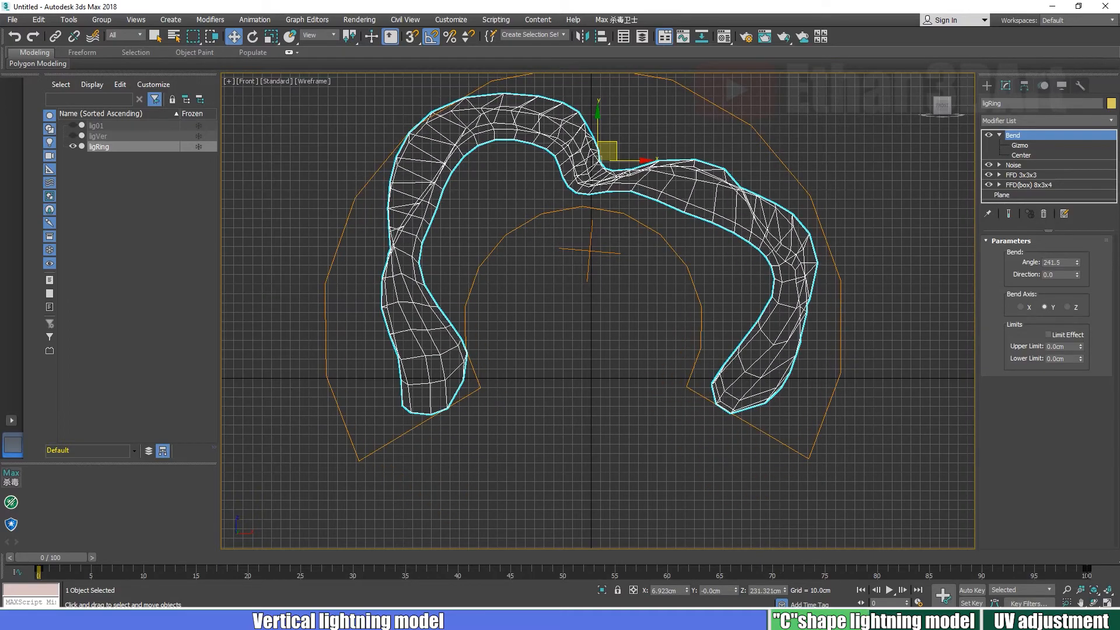
scroll(879, 236, down, 3)
alt+middle_drag(879, 236, 922, 143)
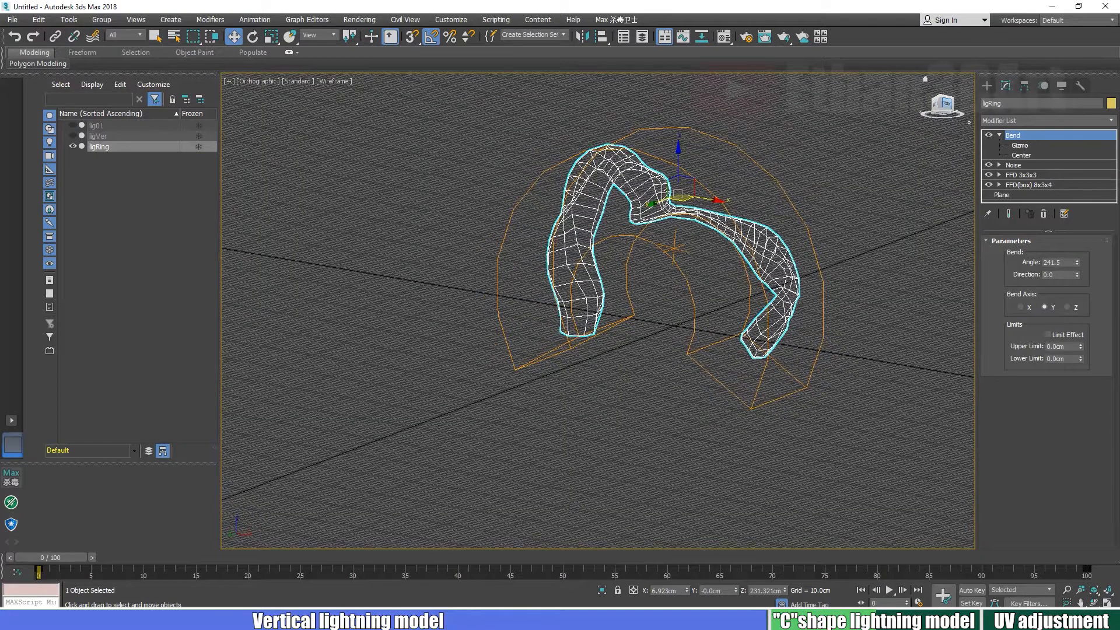
key(f)
scroll(709, 237, down, 3)
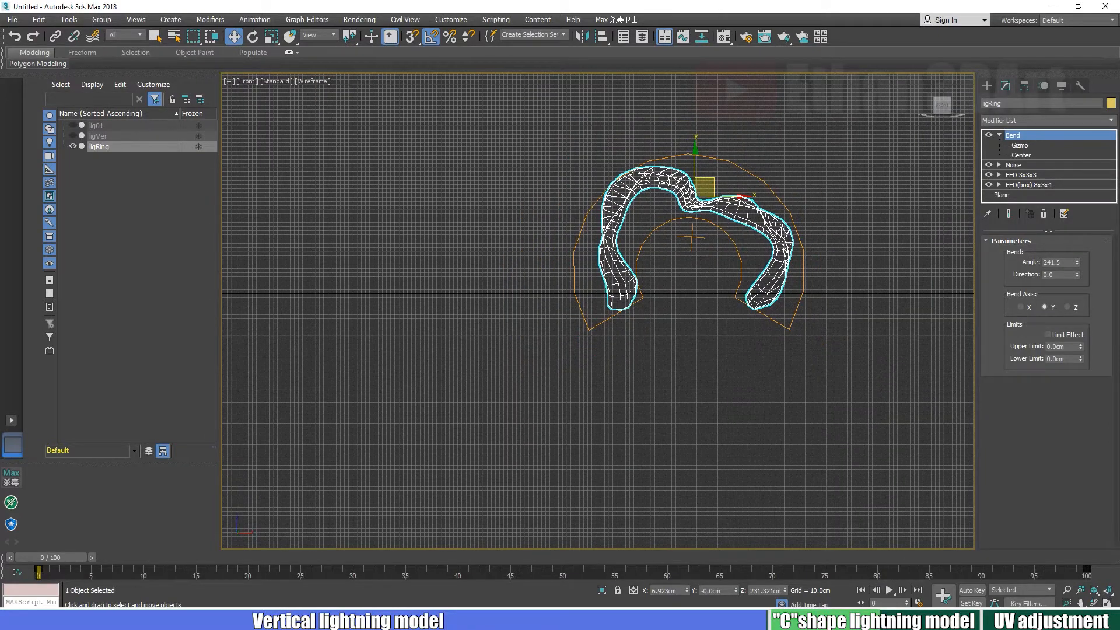
- Raise ligRing to about 257.5 cm on Z, compare it briefly with ligVer, and reselect it
drag(706, 188, 706, 177)
click(193, 225)
click(73, 136)
click(73, 136)
click(99, 148)
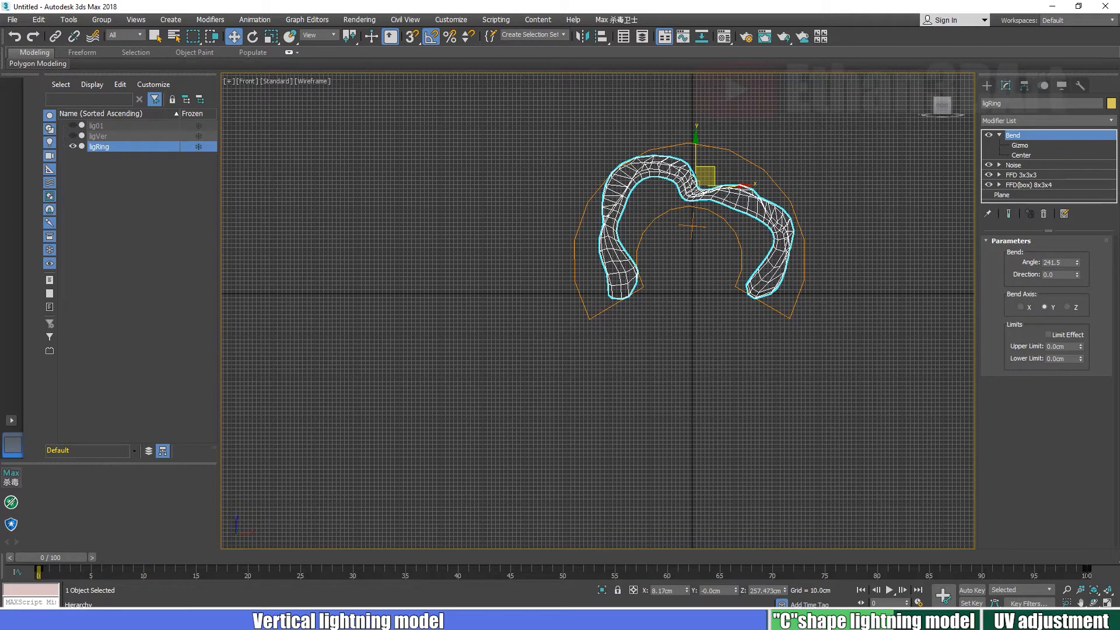
- Move only ligRing's pivot down to the grid origin between the arc's two ends
click(1025, 86)
click(1046, 166)
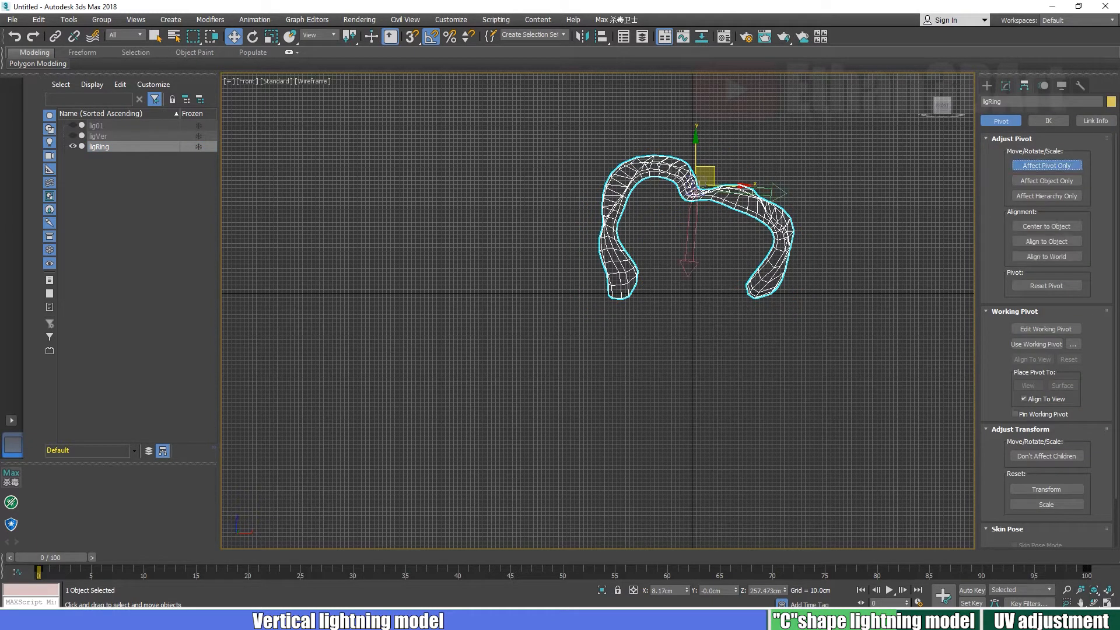
drag(707, 176, 704, 281)
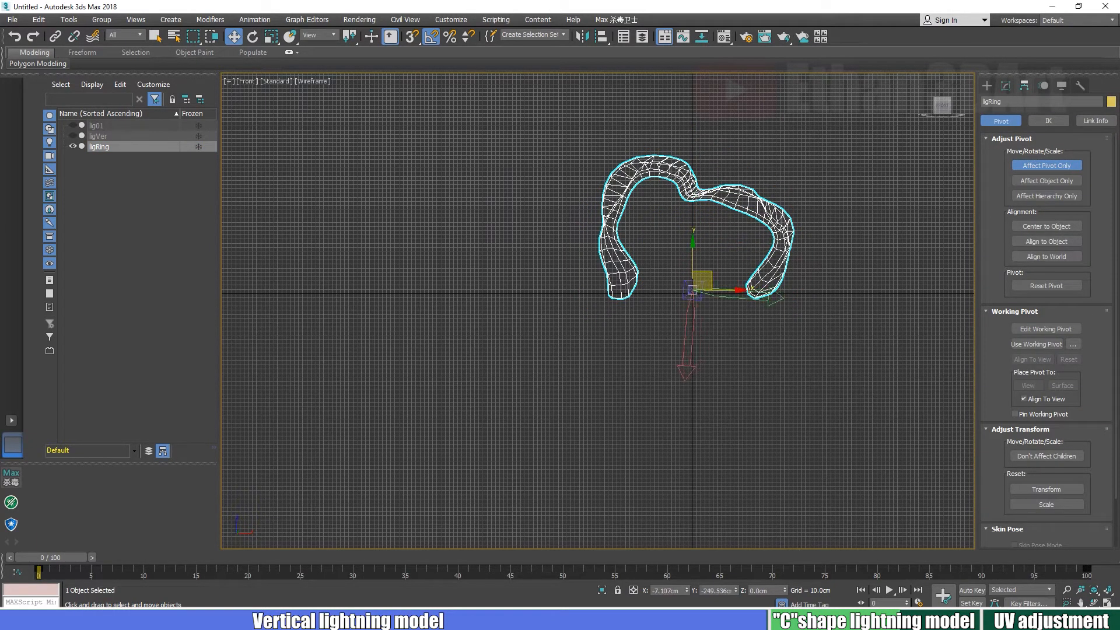
scroll(704, 294, up, 8)
drag(629, 254, 617, 279)
scroll(647, 251, down, 8)
click(1046, 165)
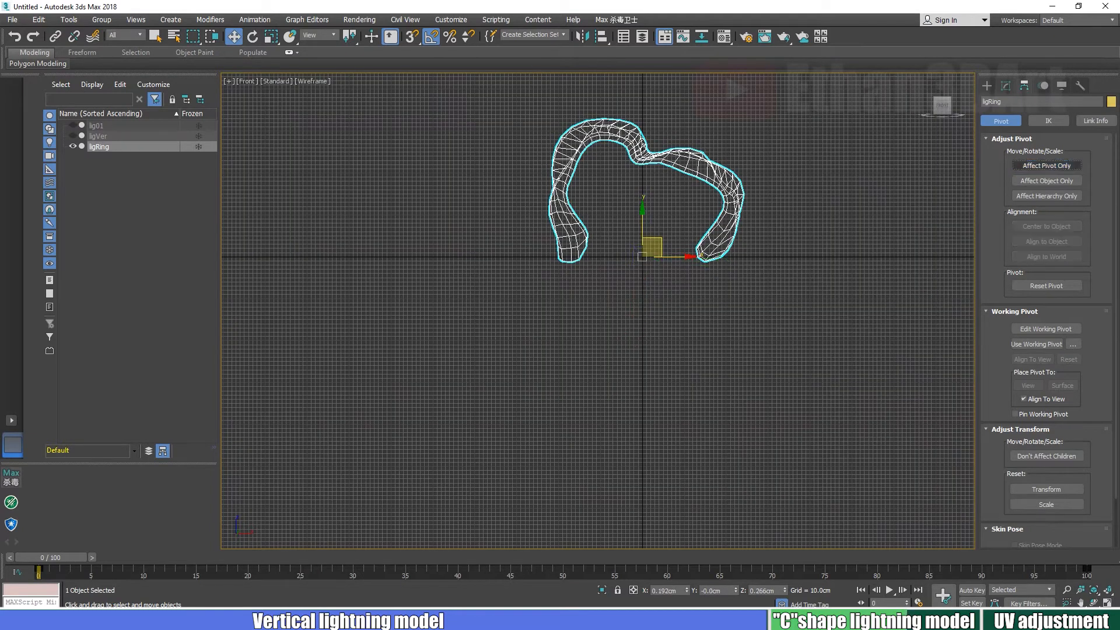
- Set ligRing's position to 0 cm on X, Y and Z and look at the arc from the top
right_click(687, 591)
right_click(736, 590)
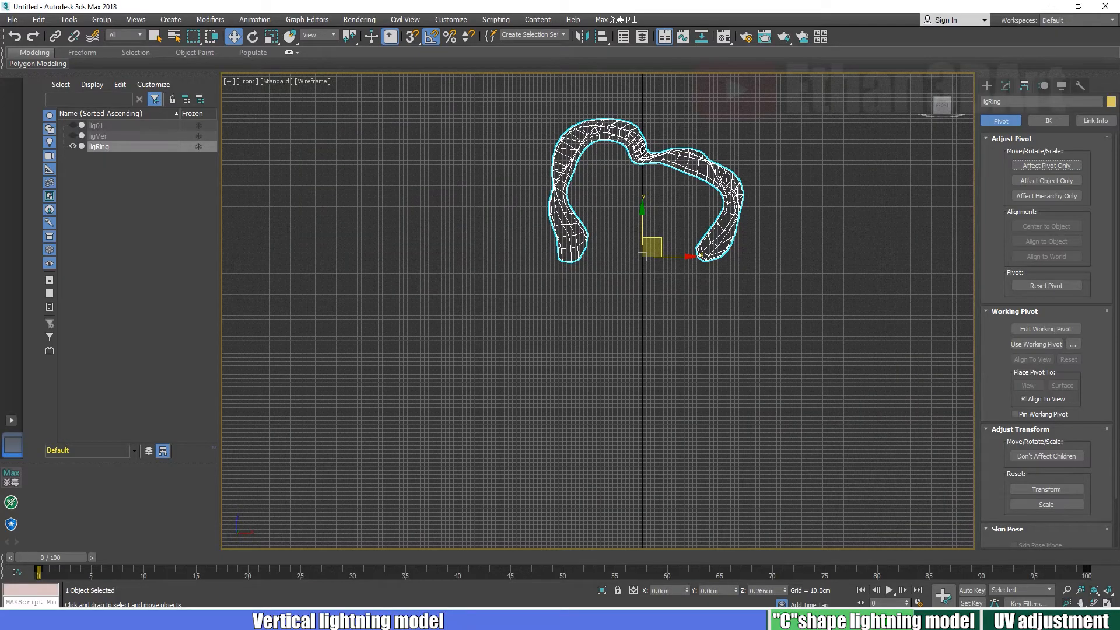
click(693, 306)
alt+middle_drag(693, 306, 794, 368)
click(943, 100)
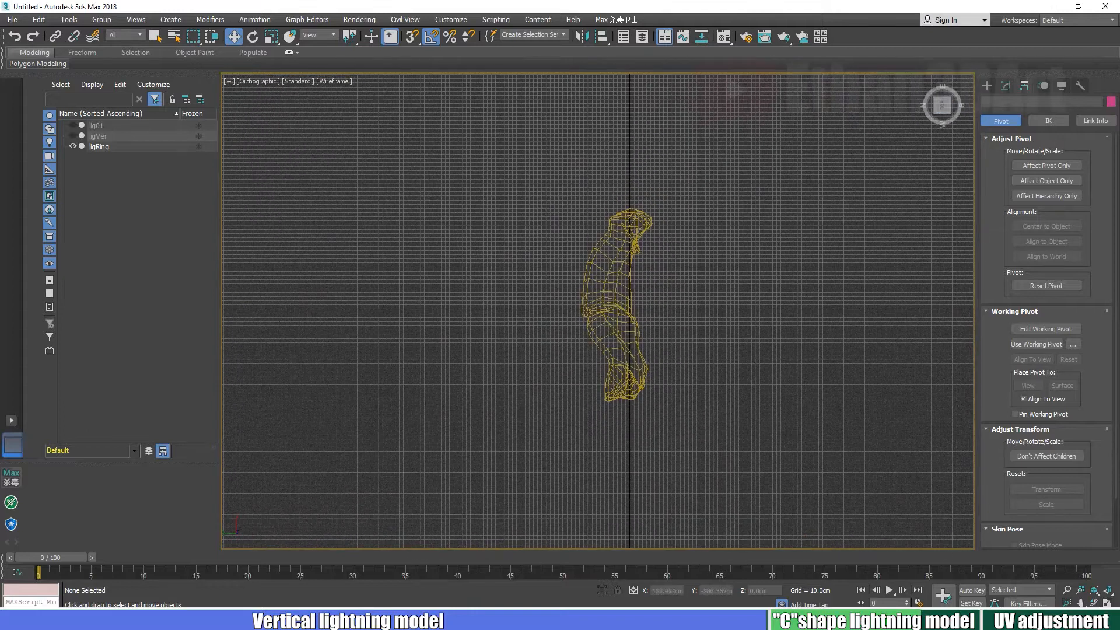
- Shift ligRing in the top view to about X 0.68 cm, Y -8.35 cm to center it on the grid
click(639, 332)
scroll(638, 332, up, 2)
key(e)
drag(664, 293, 618, 274)
key(w)
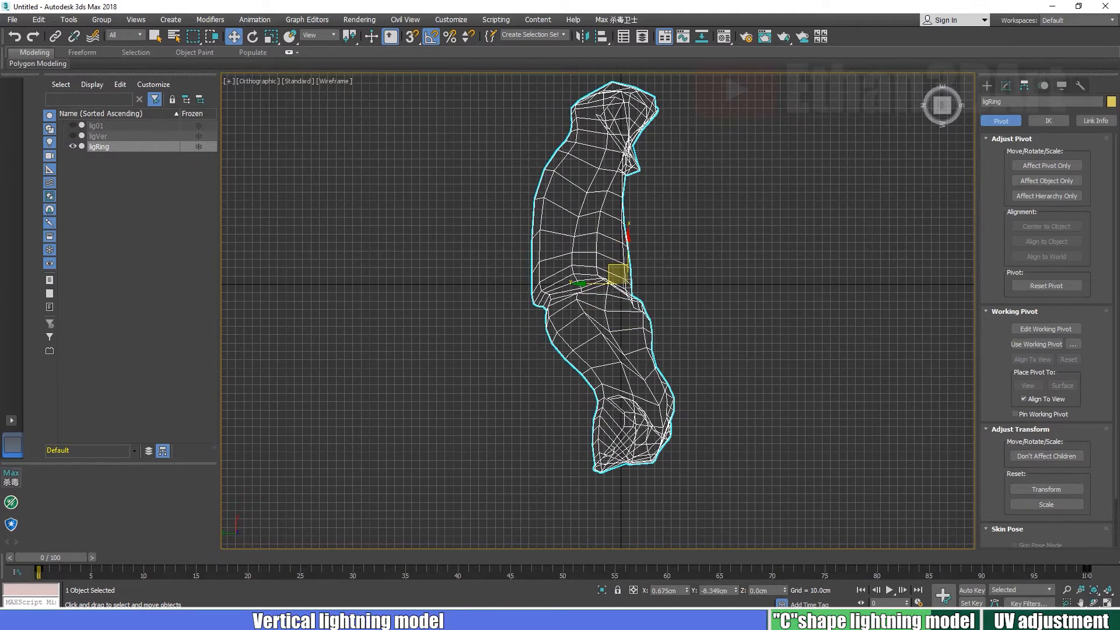
click(763, 270)
- Move only ligRing's pivot back onto the grid origin in the top view
click(1047, 166)
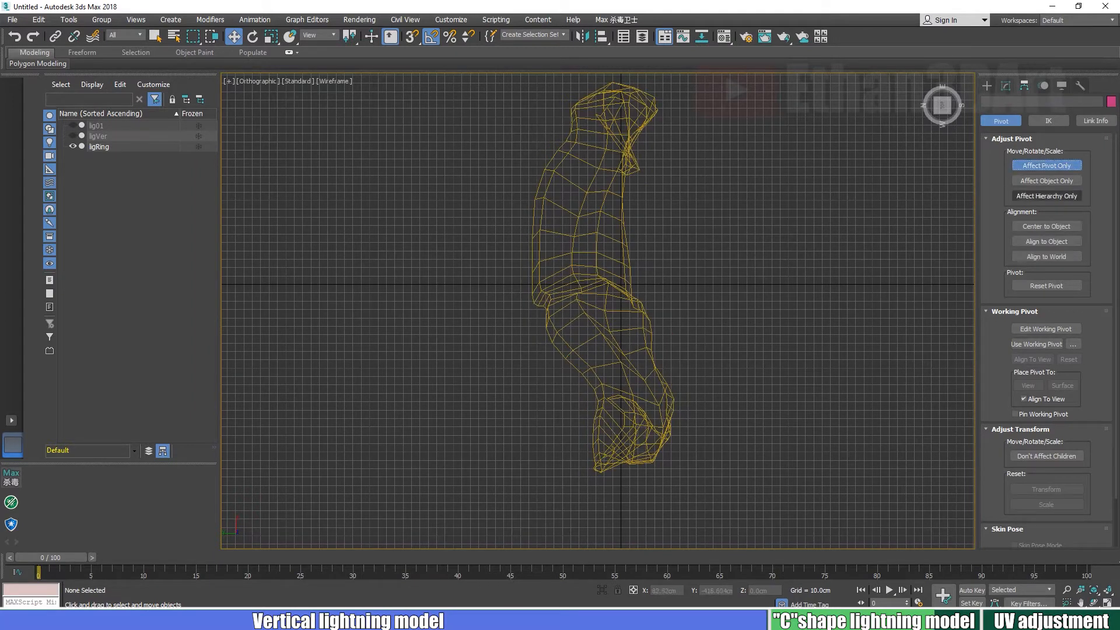
click(640, 300)
scroll(636, 294, up, 6)
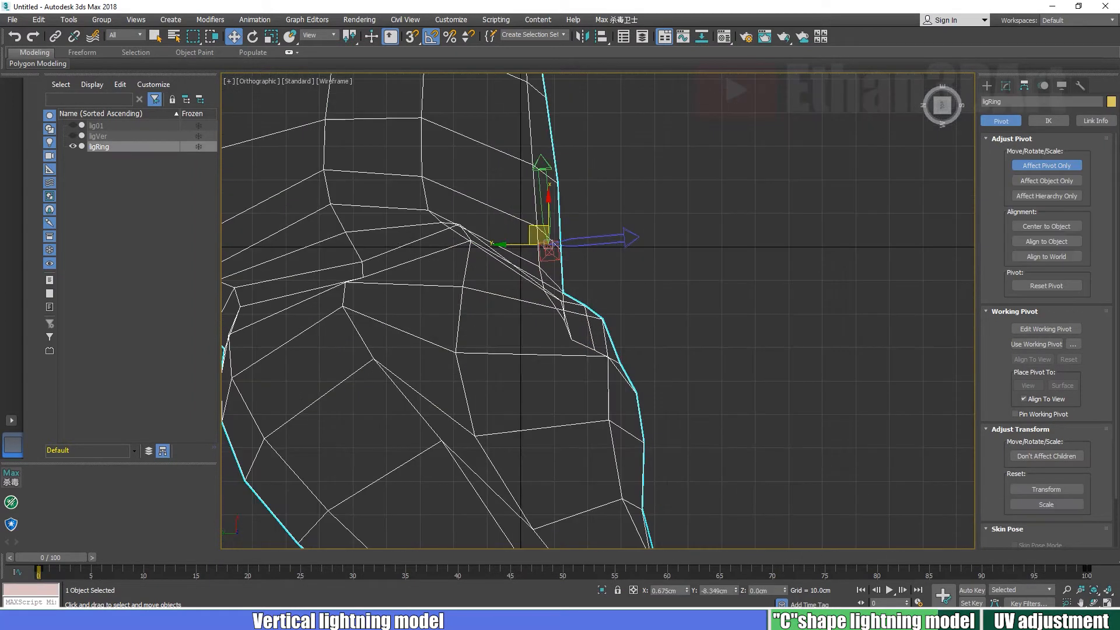
drag(574, 166, 496, 173)
click(1047, 165)
scroll(757, 220, down, 6)
click(788, 241)
- Open the Reset XForm utility for ligRing and check the finished C-shaped model at an angle
click(755, 249)
scroll(757, 239, down, 1)
alt+middle_drag(757, 239, 648, 199)
alt+middle_drag(698, 231, 671, 179)
scroll(684, 200, down, 4)
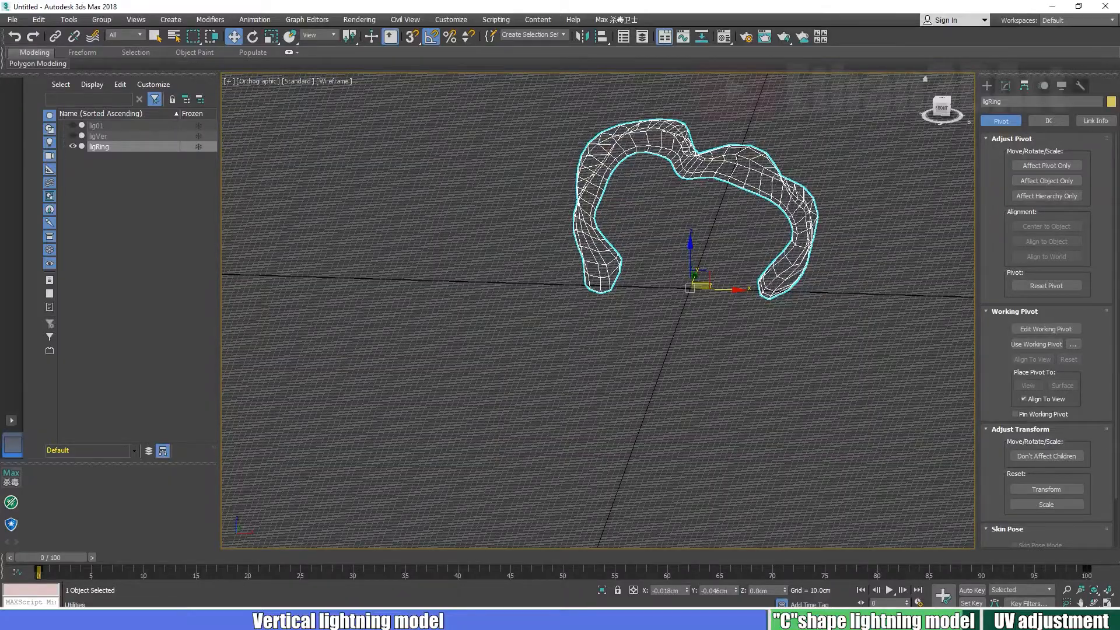
click(1080, 85)
click(1047, 230)
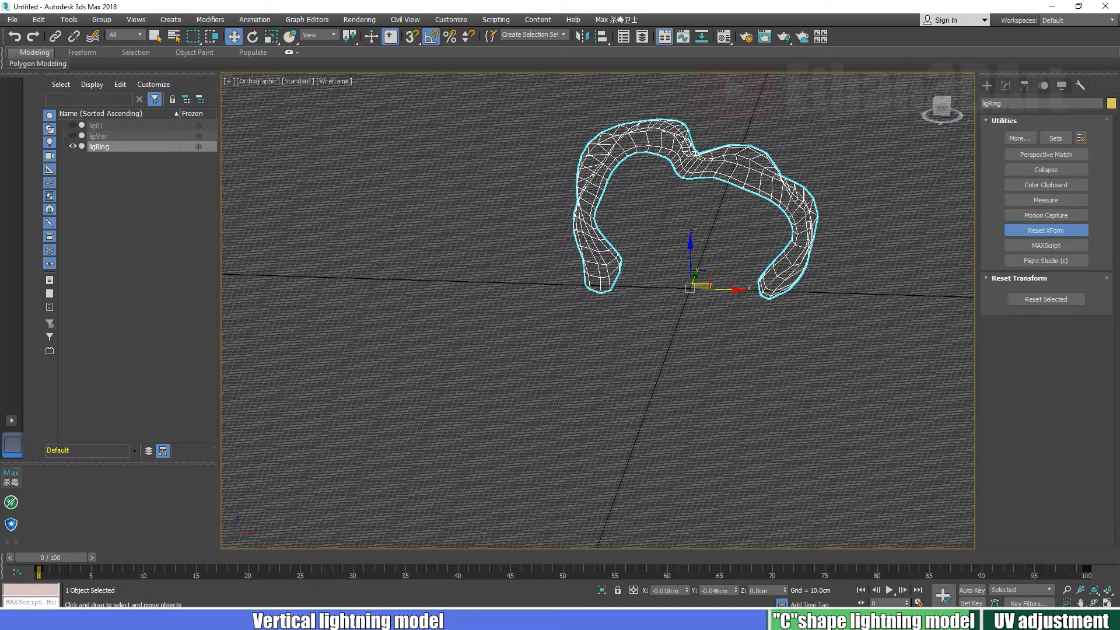
middle_drag(671, 234, 600, 317)
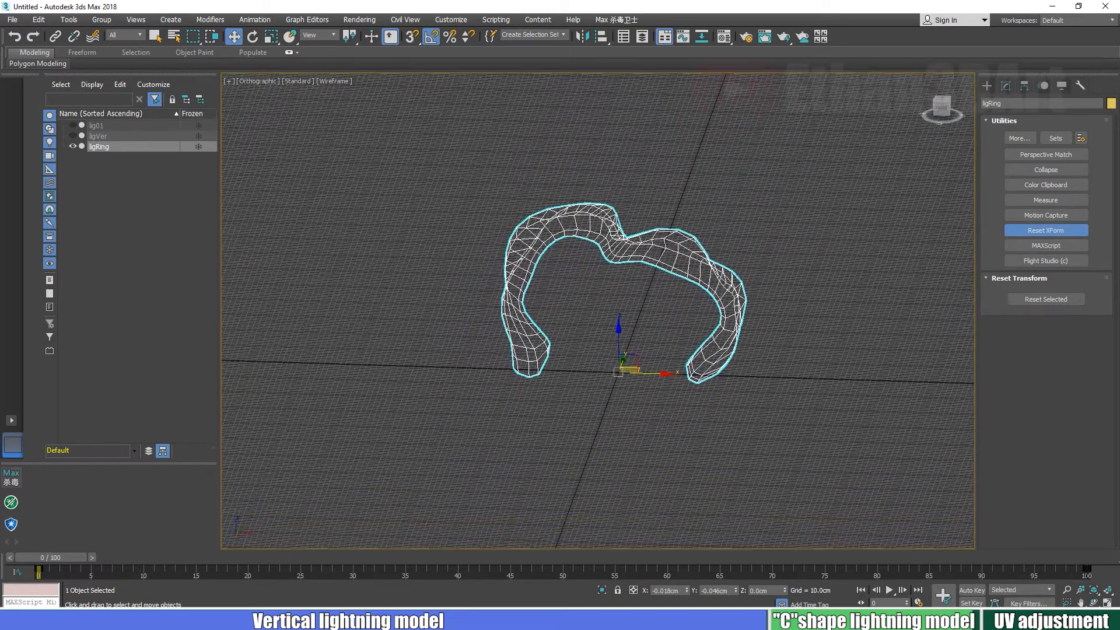
alt+middle_drag(791, 420, 814, 413)
scroll(814, 413, down, 1)
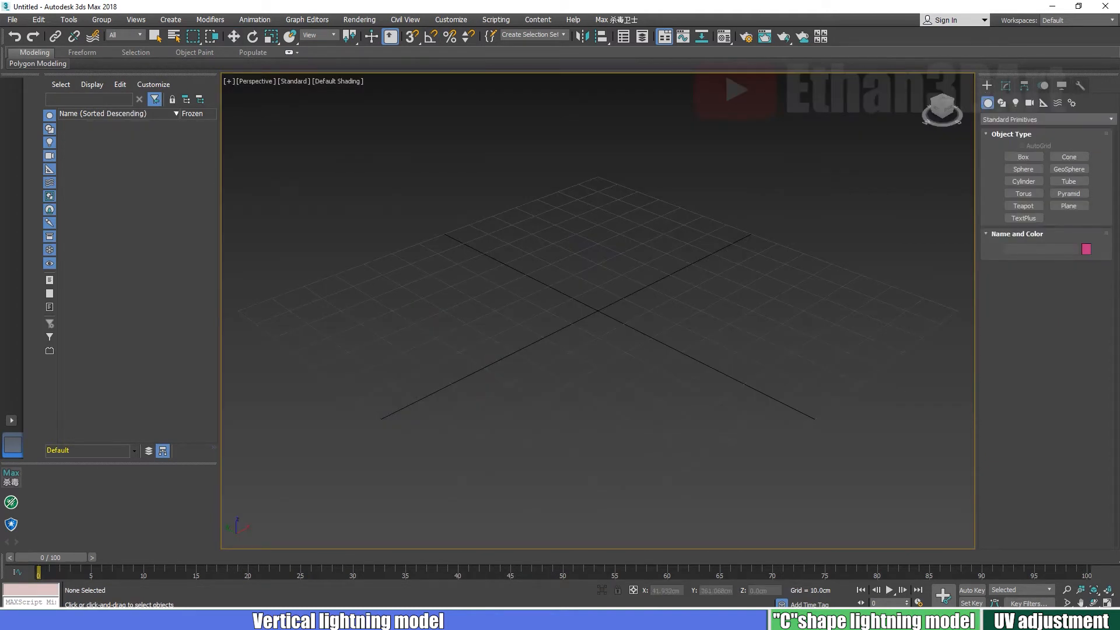
- Open the recent scene file lig_Chidori_mesh.max
click(12, 19)
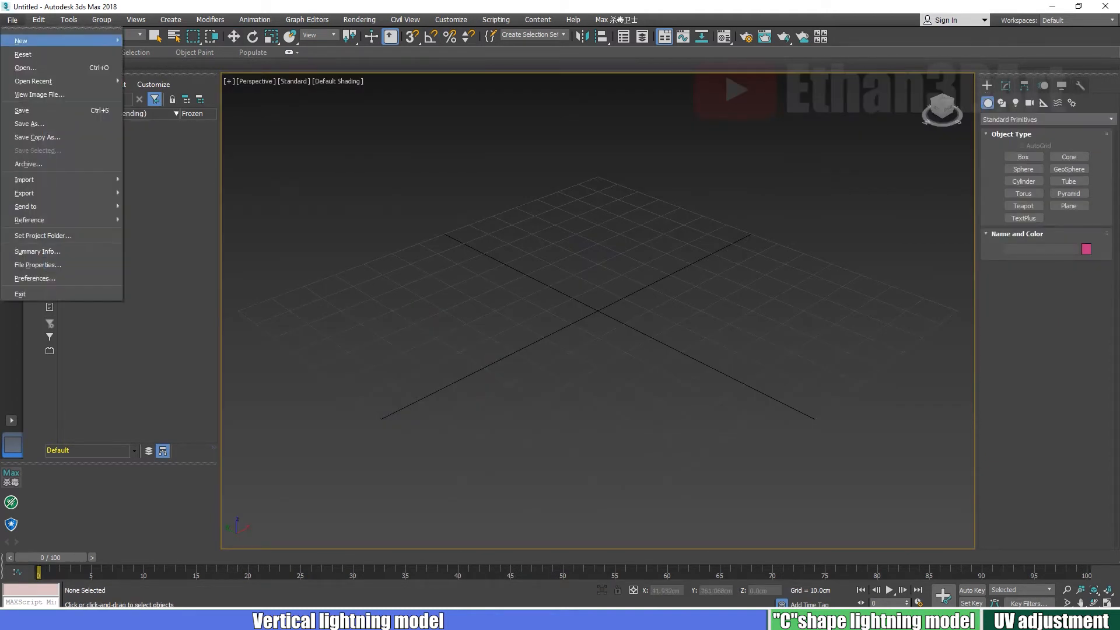
mouse_move(33, 81)
click(181, 89)
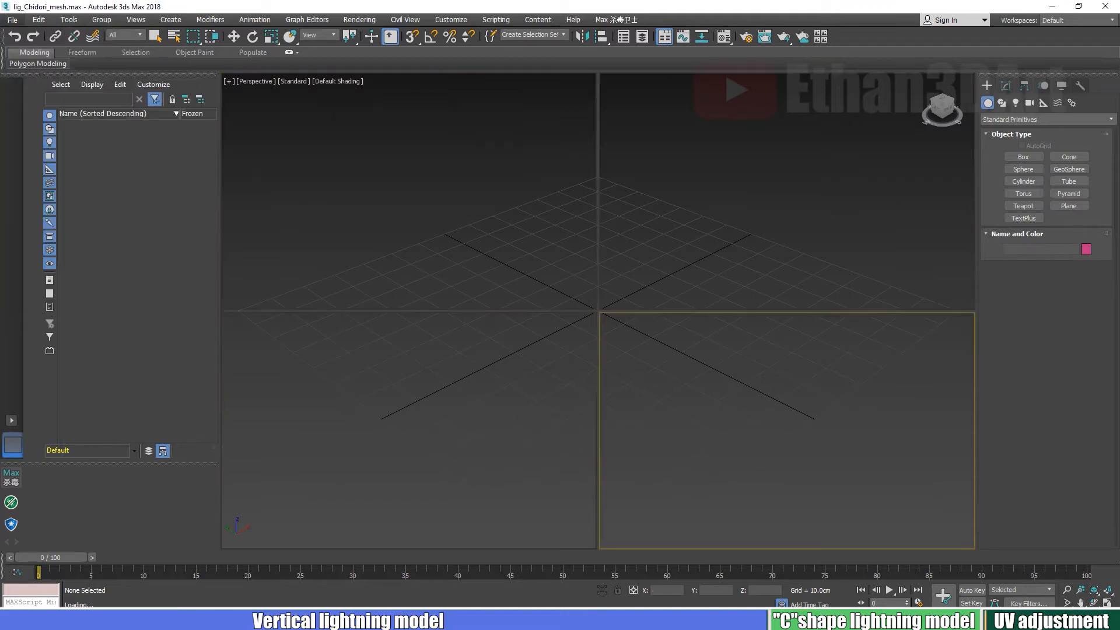
- Move only ligVer's pivot straight down to about Z -179.78 cm, at the lower end of the strip, in the front view
click(672, 403)
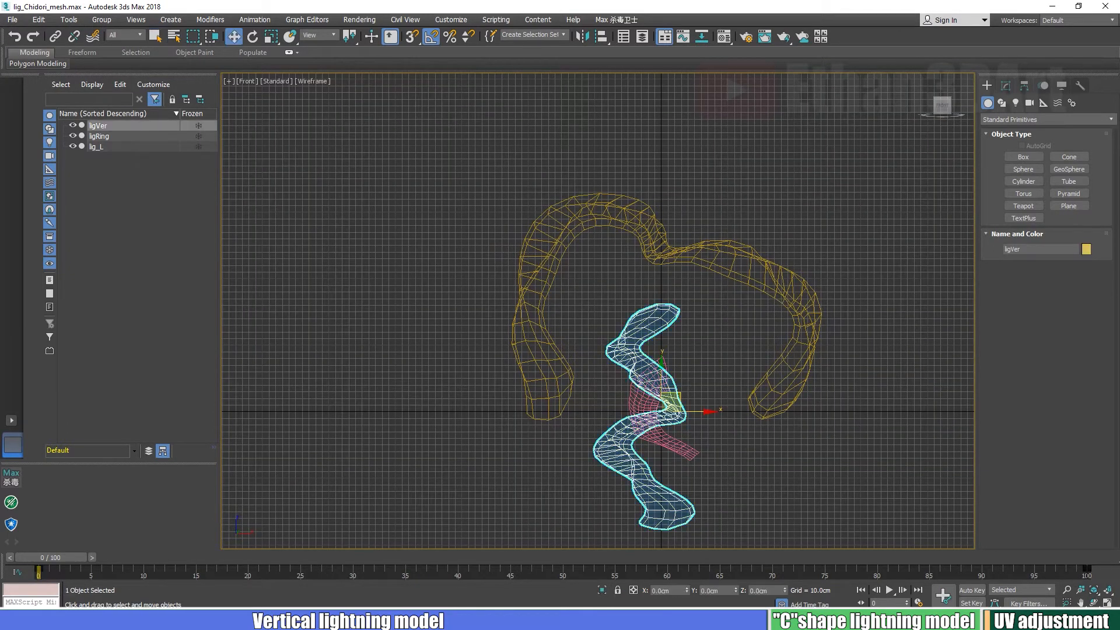
click(1025, 86)
click(1047, 165)
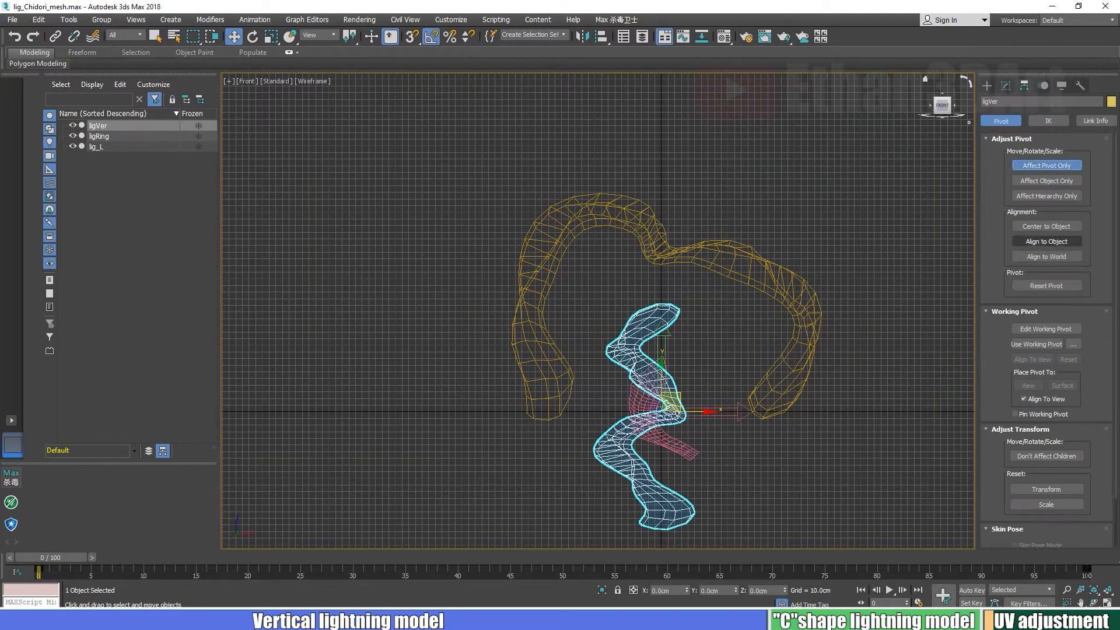
scroll(739, 371, up, 3)
middle_drag(739, 371, 721, 252)
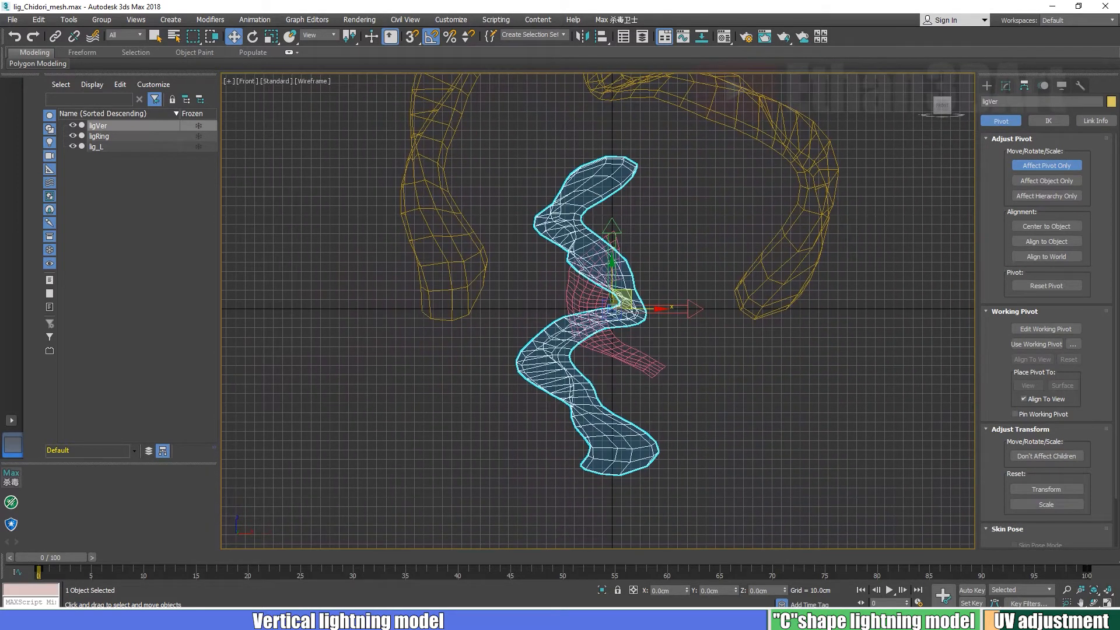
scroll(628, 289, down, 3)
scroll(613, 240, up, 2)
scroll(612, 239, down, 2)
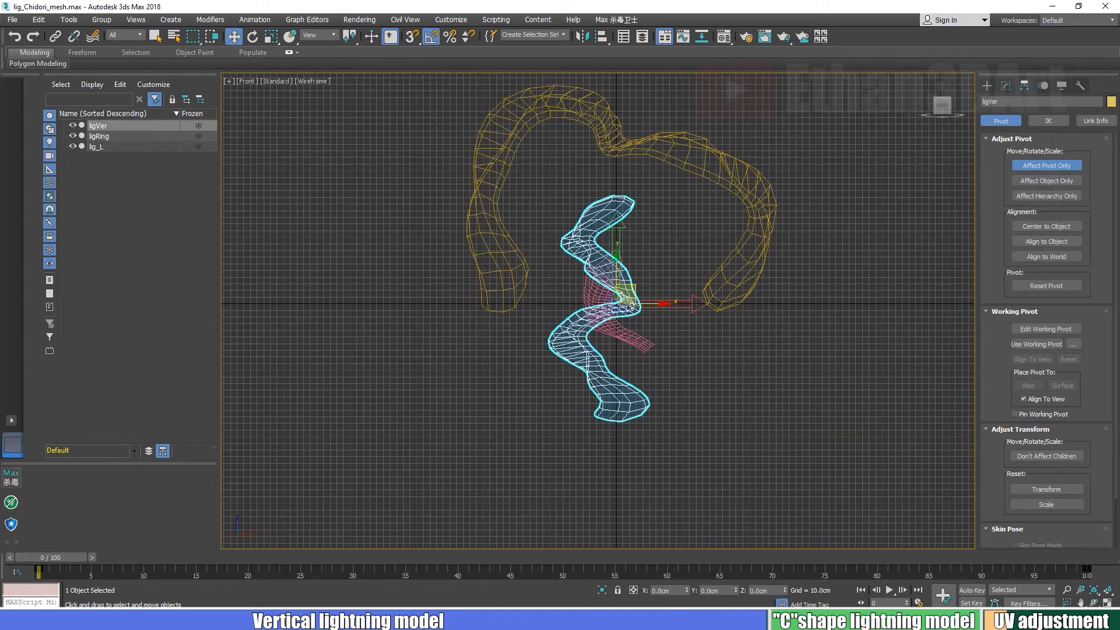
drag(617, 262, 616, 382)
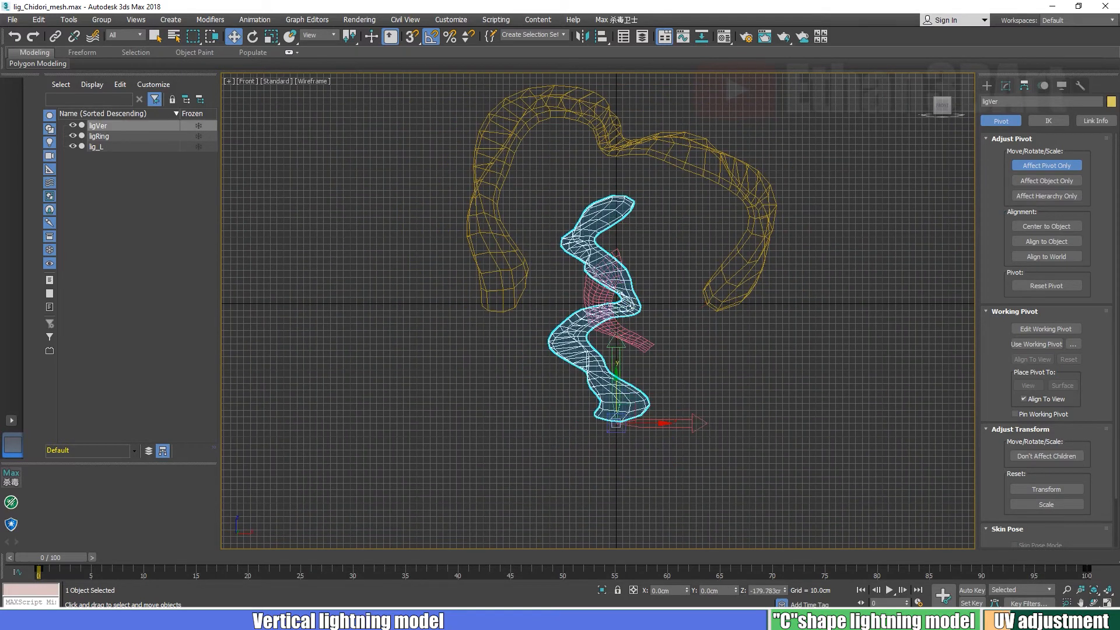
- Shift ligVer's pivot in depth to about Y 14.14 cm, in line with the strip's lower end, and finish pivot editing
key(t)
middle_drag(616, 117, 616, 474)
scroll(641, 385, up, 2)
middle_drag(641, 386, 646, 327)
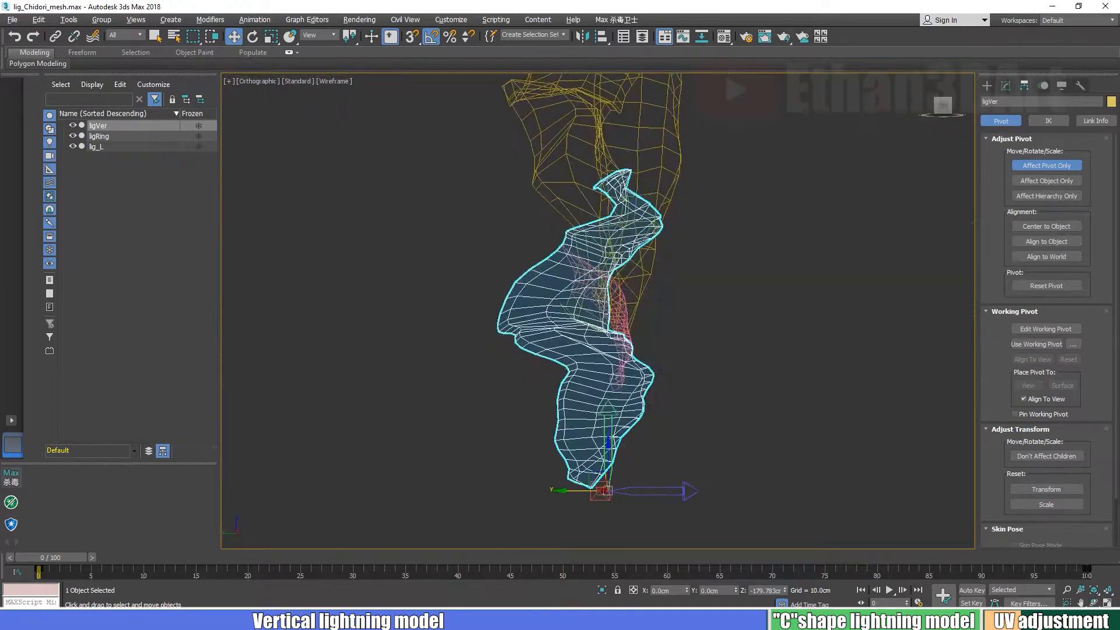
alt+middle_drag(645, 312, 615, 345)
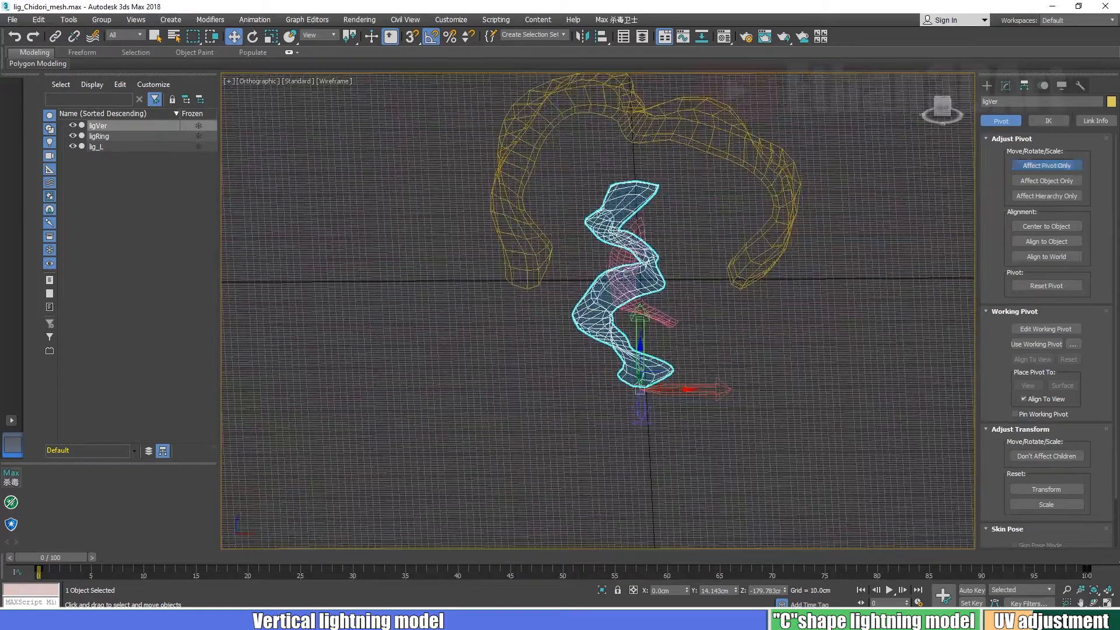
click(1047, 166)
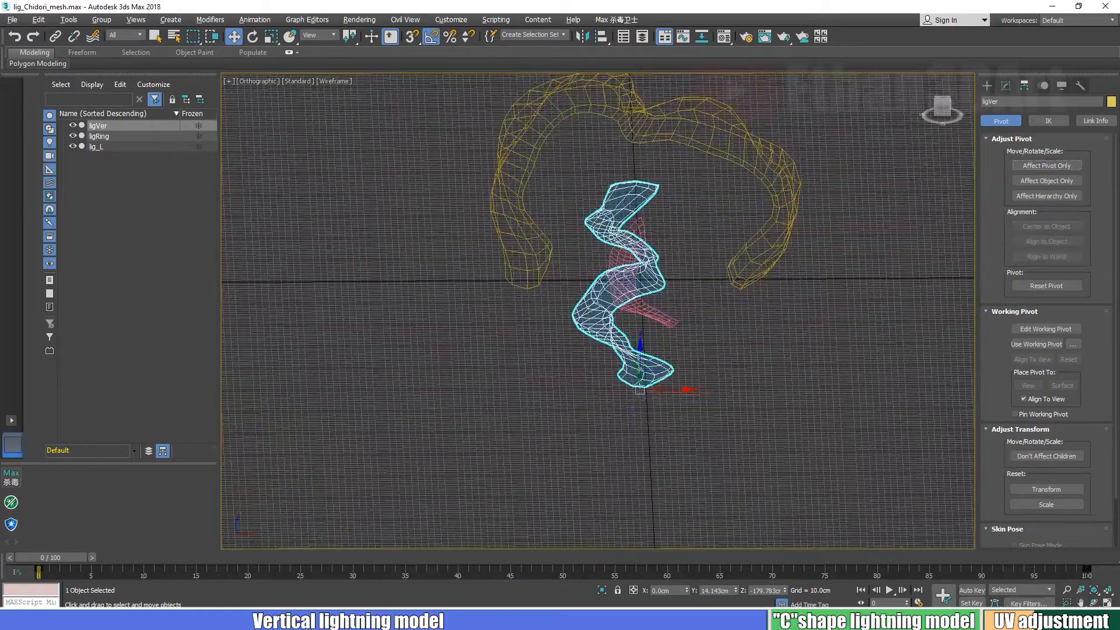
- Zero ligVer's Z and Y positions so its lower end sits on the grid origin, and return to the front view
alt+middle_drag(817, 245, 653, 245)
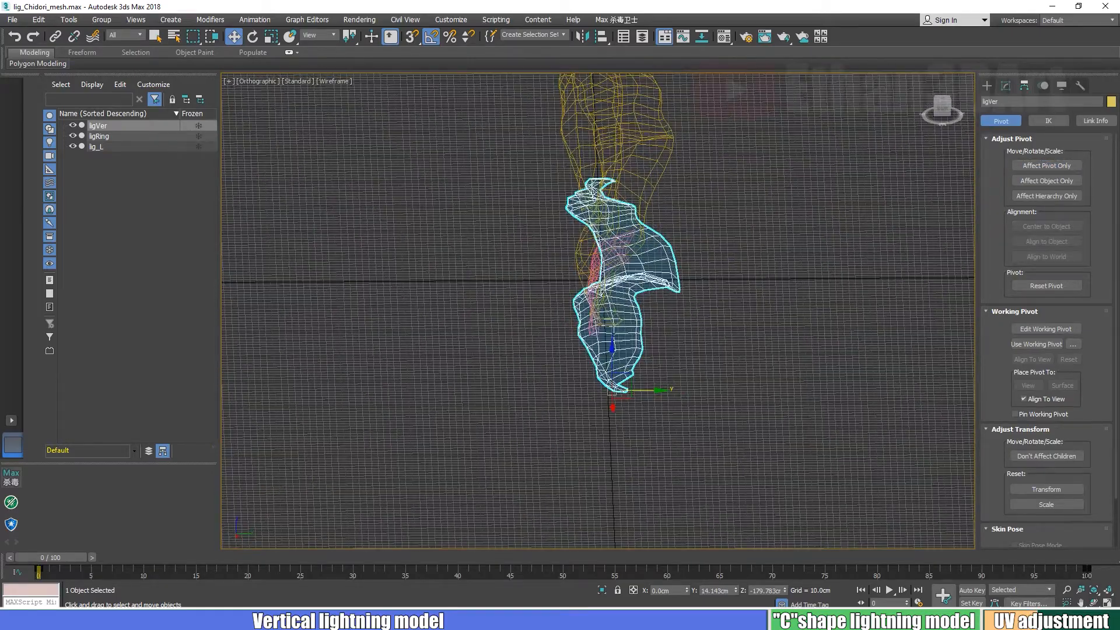
right_click(785, 591)
right_click(736, 590)
alt+middle_drag(759, 373, 607, 339)
key(f)
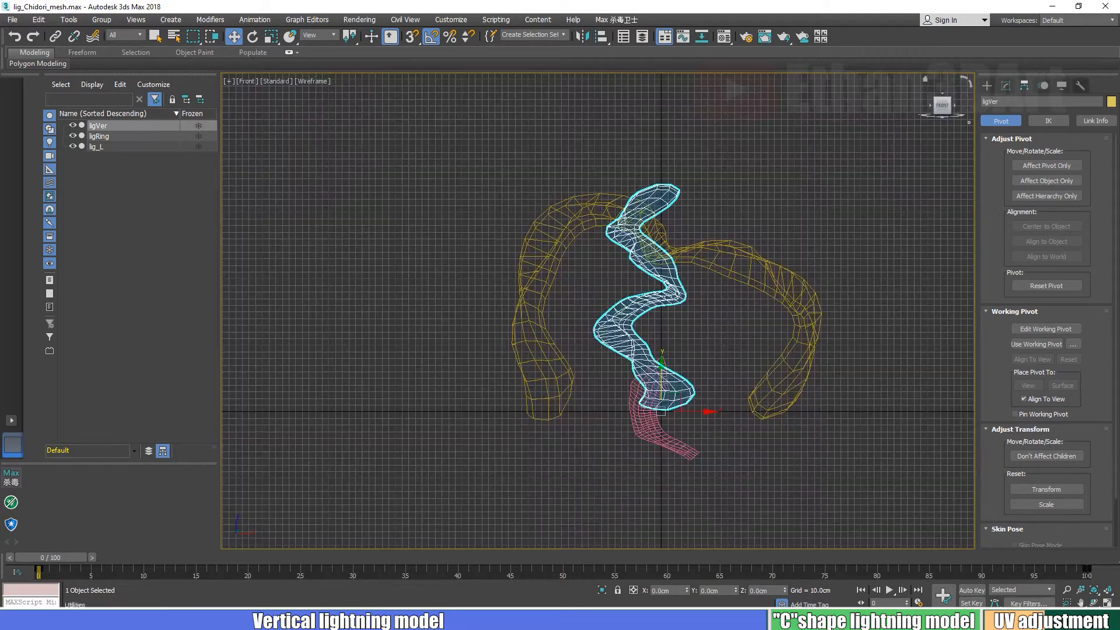
- Reset the transform of ligVer with the Reset XForm utility
click(1080, 85)
click(1047, 231)
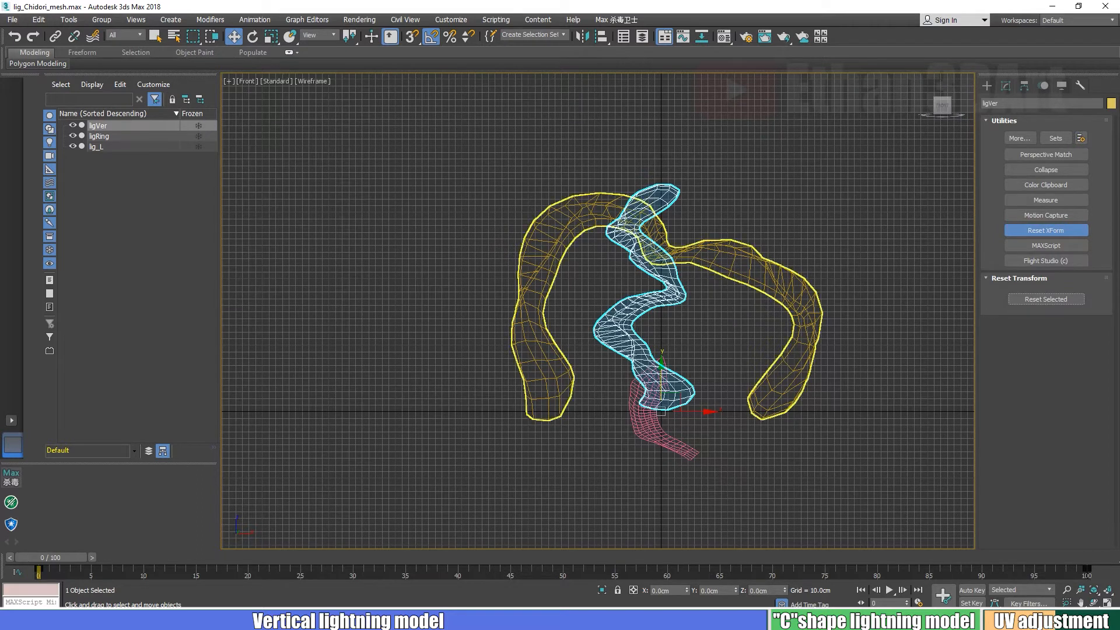
key(alt+f)
key(Escape)
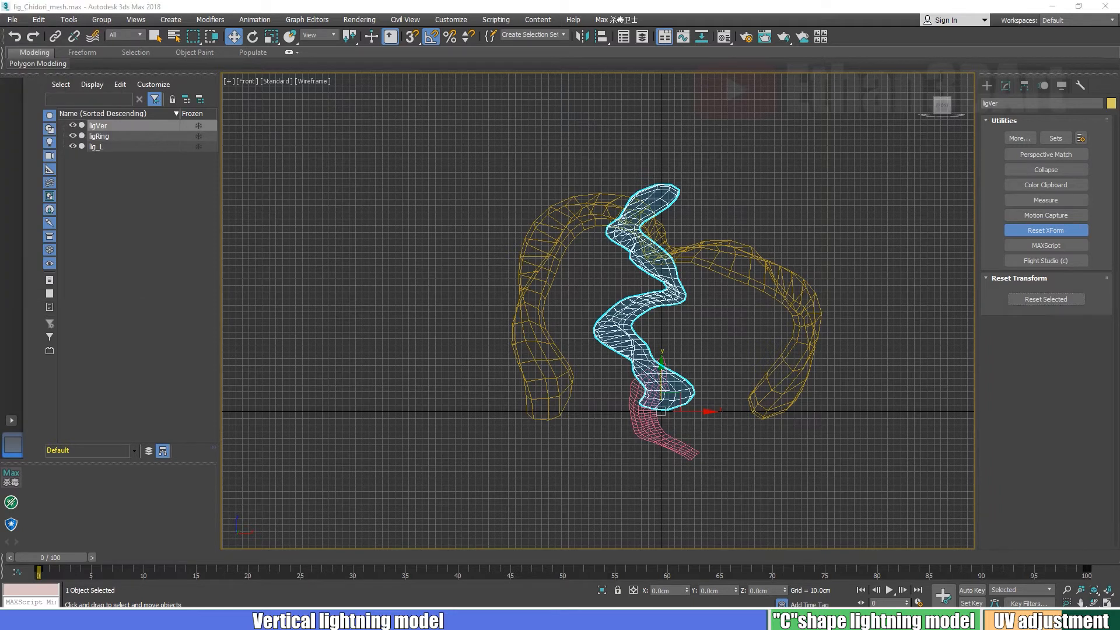
- Add an Unwrap UVW modifier to ligVer and open its UV editor
click(1006, 86)
click(1048, 120)
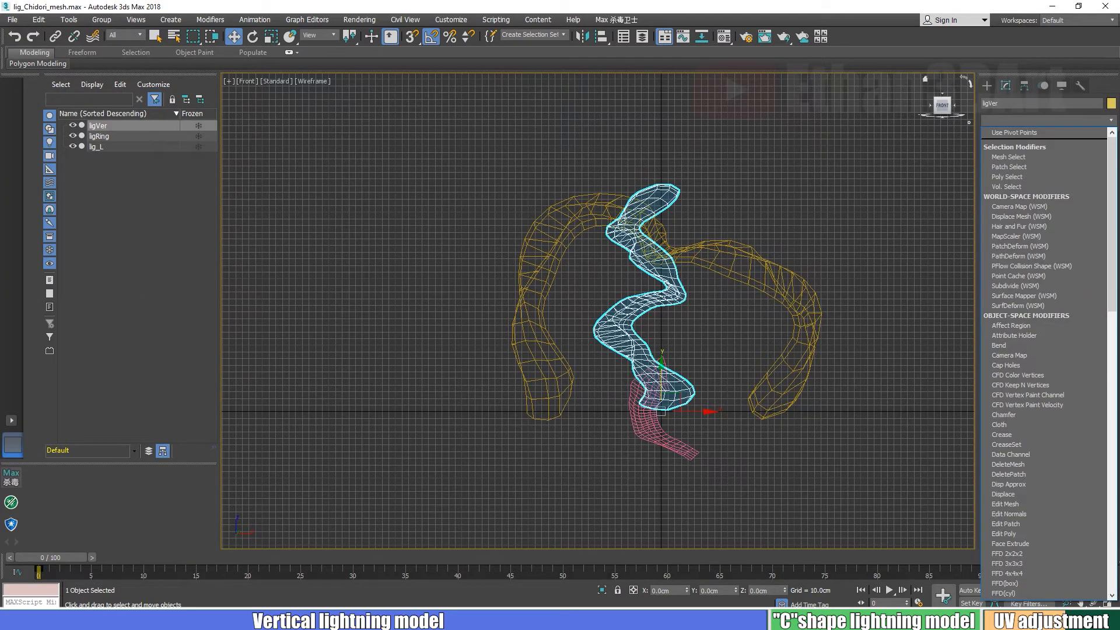
key(u)
key(Return)
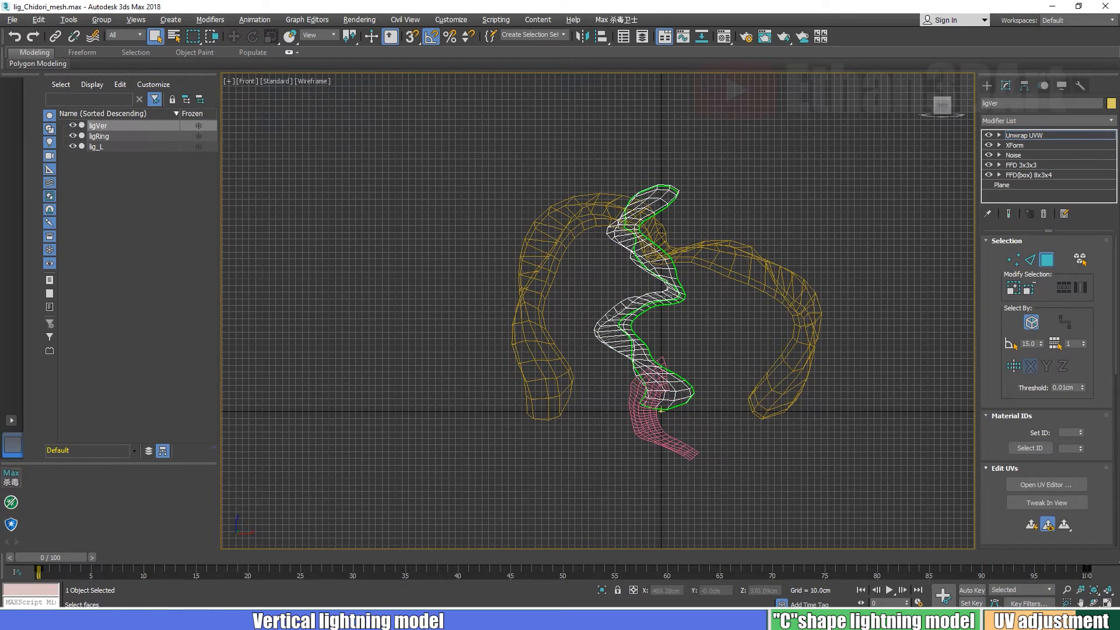
click(1046, 485)
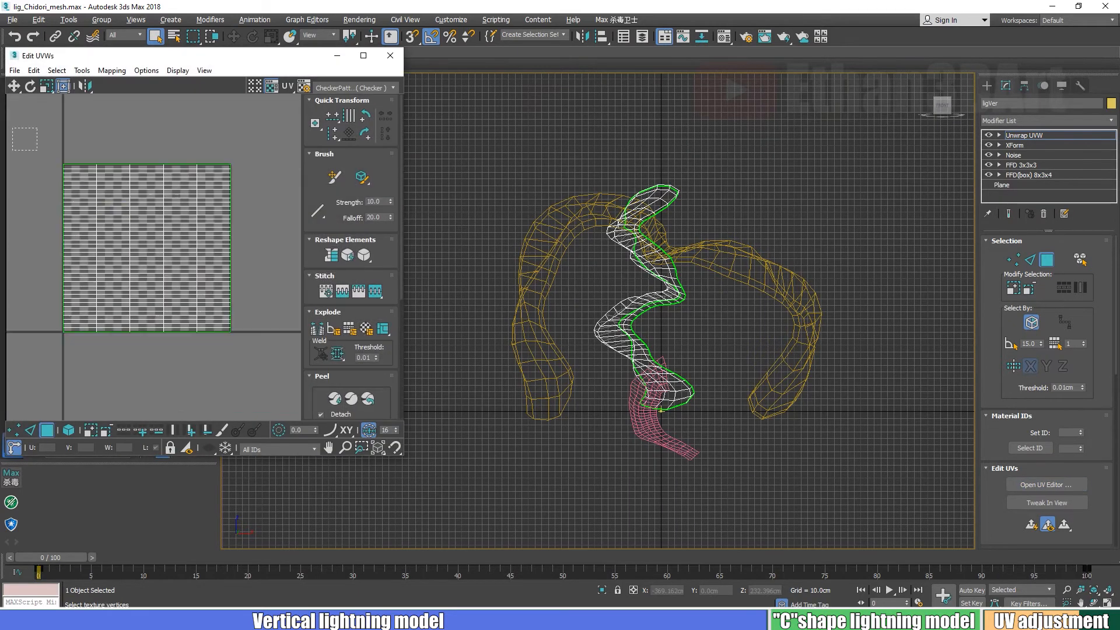
- Select all of ligVer's UV faces and pack them into the UV square with a padding of 0.01
key(ctrl+a)
scroll(353, 257, down, 5)
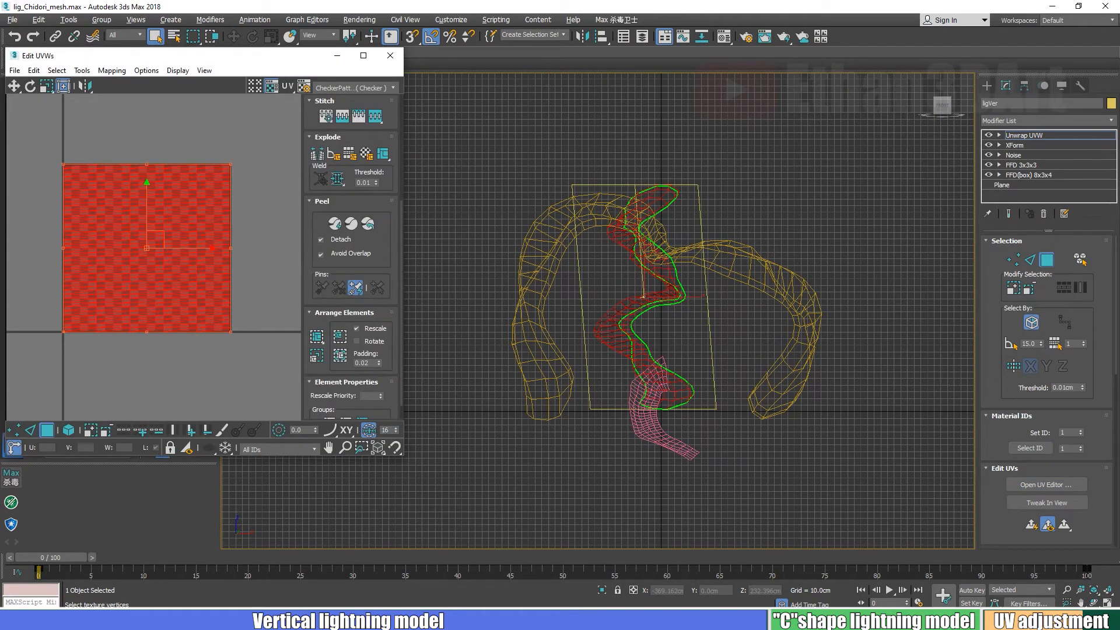
click(340, 356)
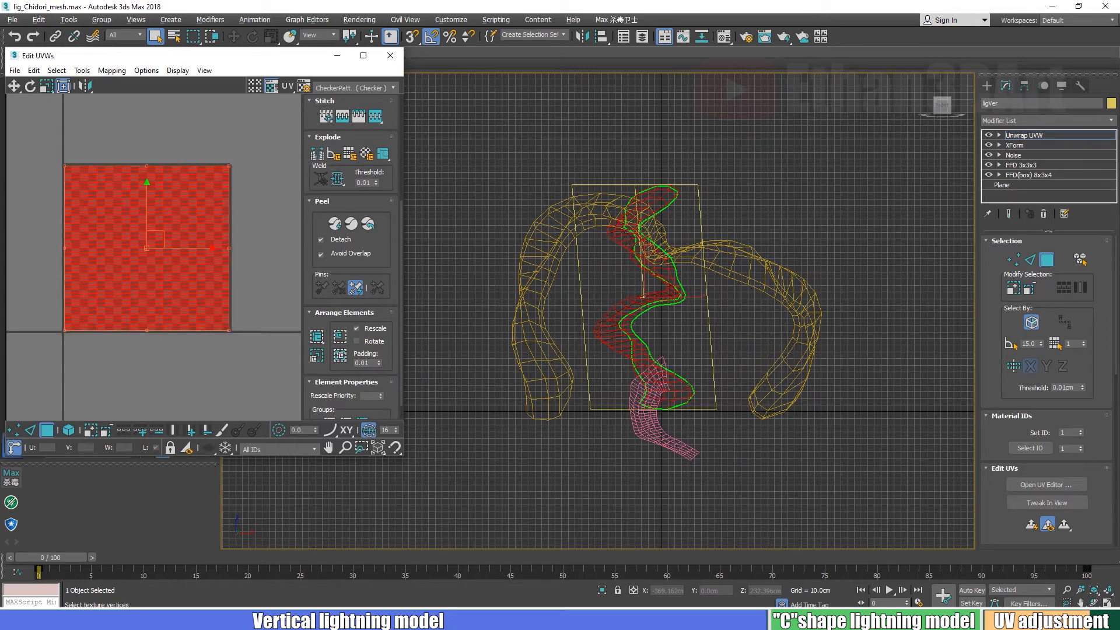
- Rotate ligVer's whole UV layout by 90 degrees so the strip's length runs horizontally, and close the UV editor
key(ctrl+z)
key(e)
key(ctrl+z)
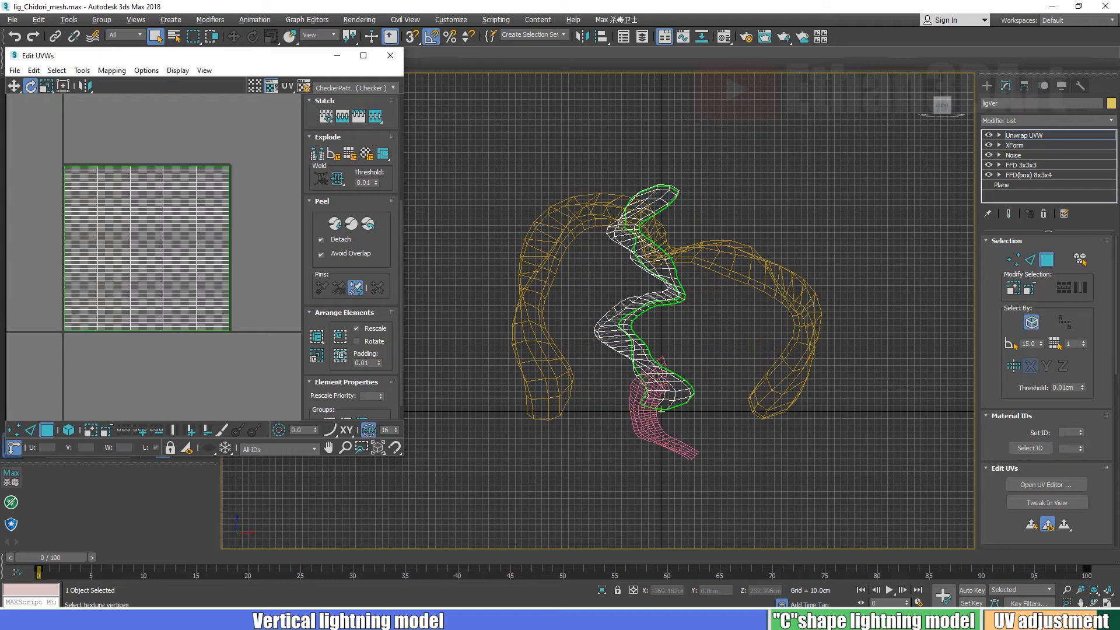
key(ctrl+a)
drag(179, 173, 179, 278)
click(263, 218)
click(391, 56)
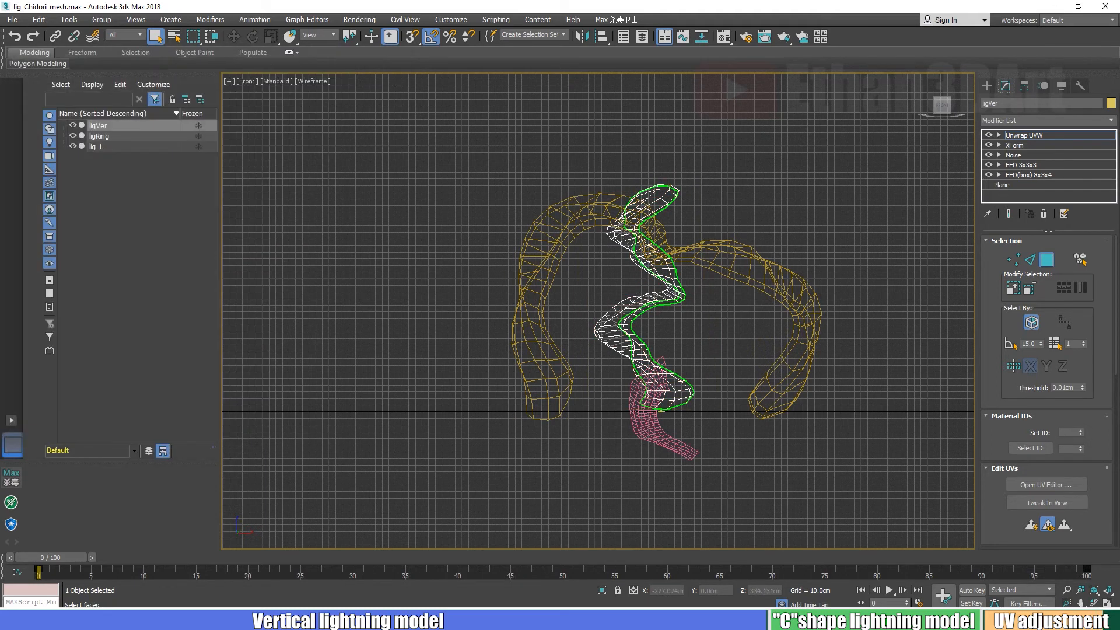
- Reopen ligVer's UV editor and select the outermost UV columns to check which ends of the strip they match
click(1047, 484)
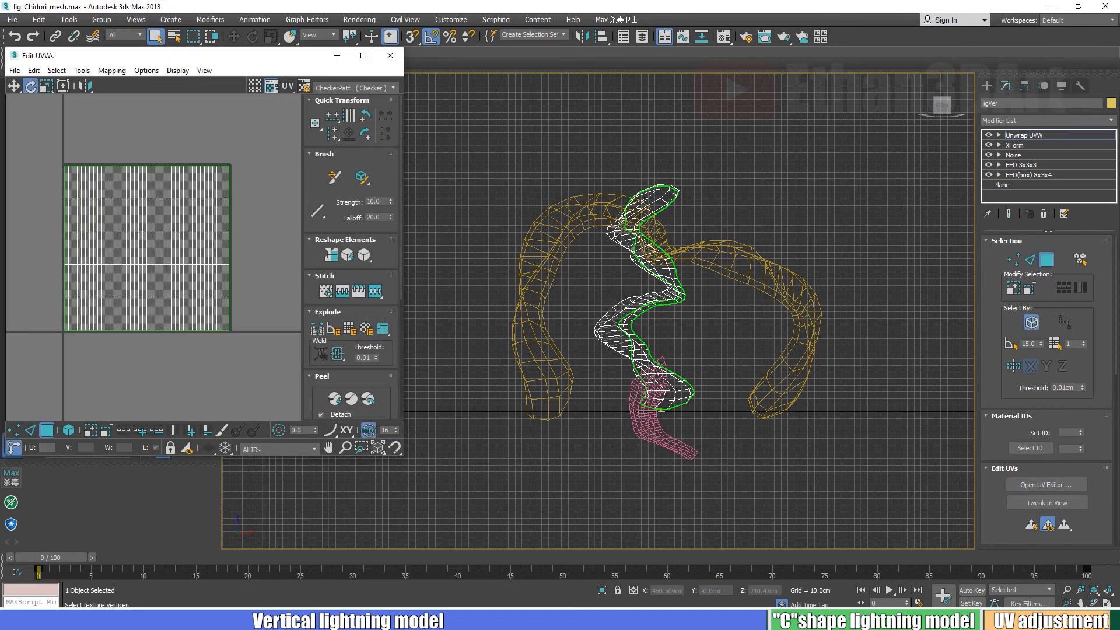
drag(40, 133, 77, 364)
drag(281, 145, 198, 402)
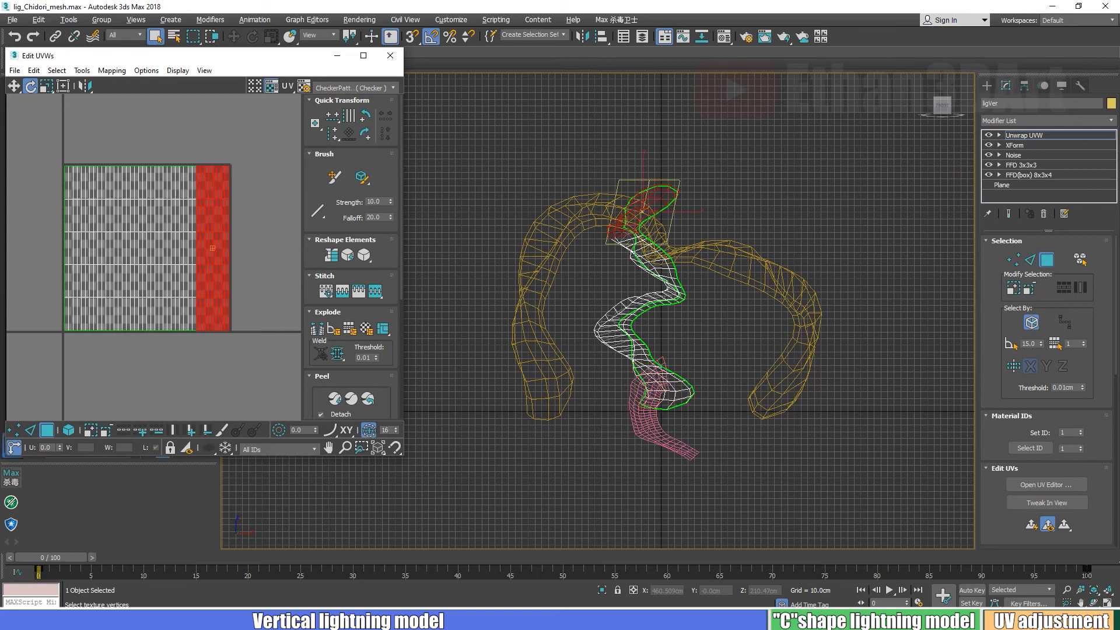
click(390, 56)
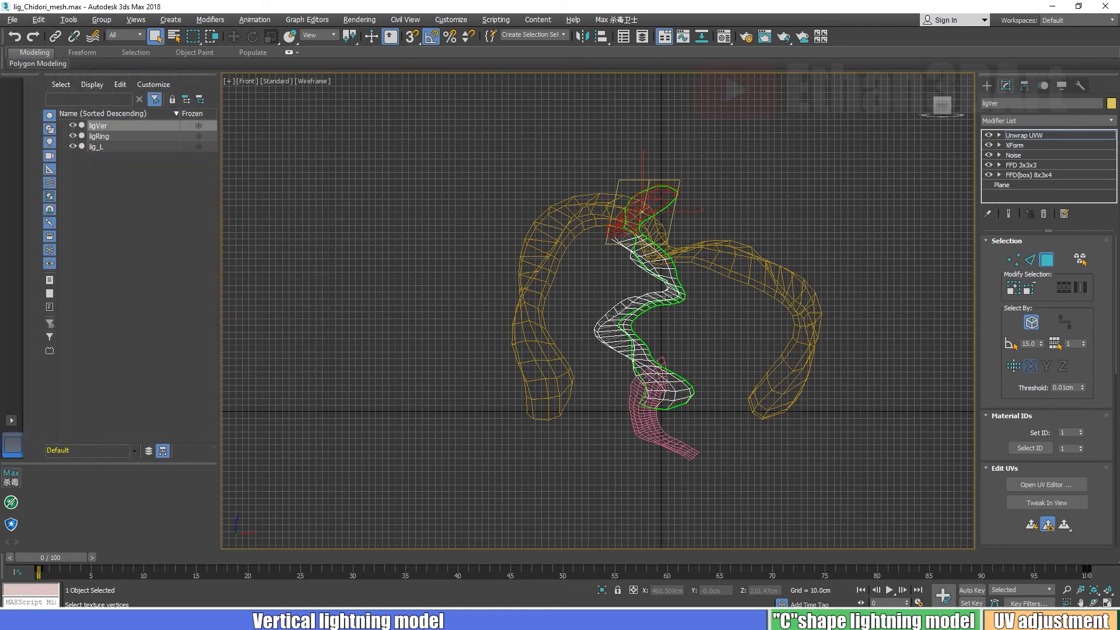